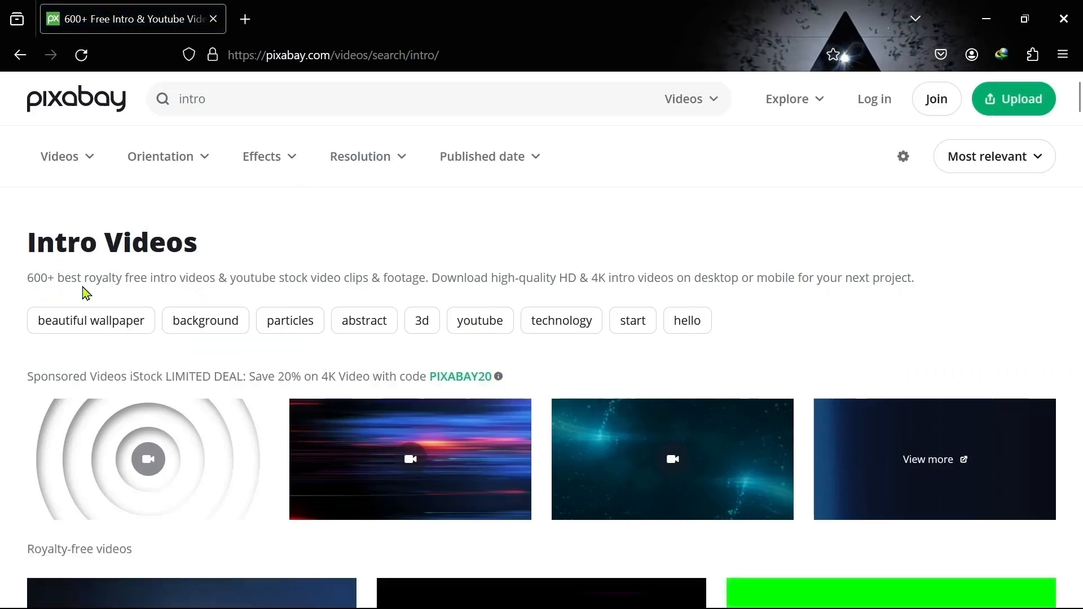
Browse the royalty-free intro videos and open the seven-second fiery lion clip tagged "intro leon".
scroll(389, 293, down, 3)
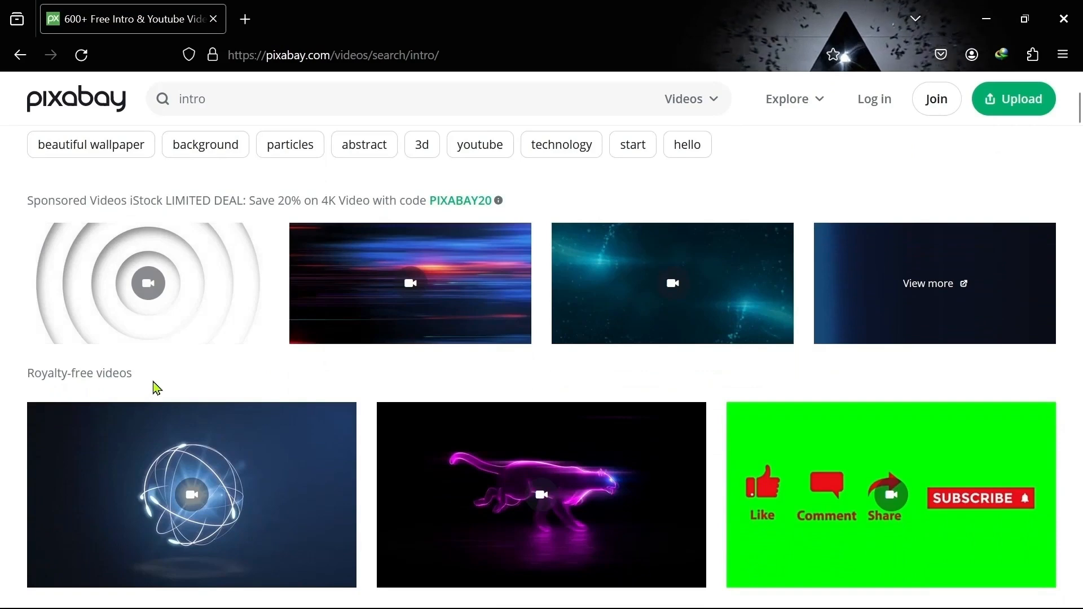
scroll(158, 388, down, 2)
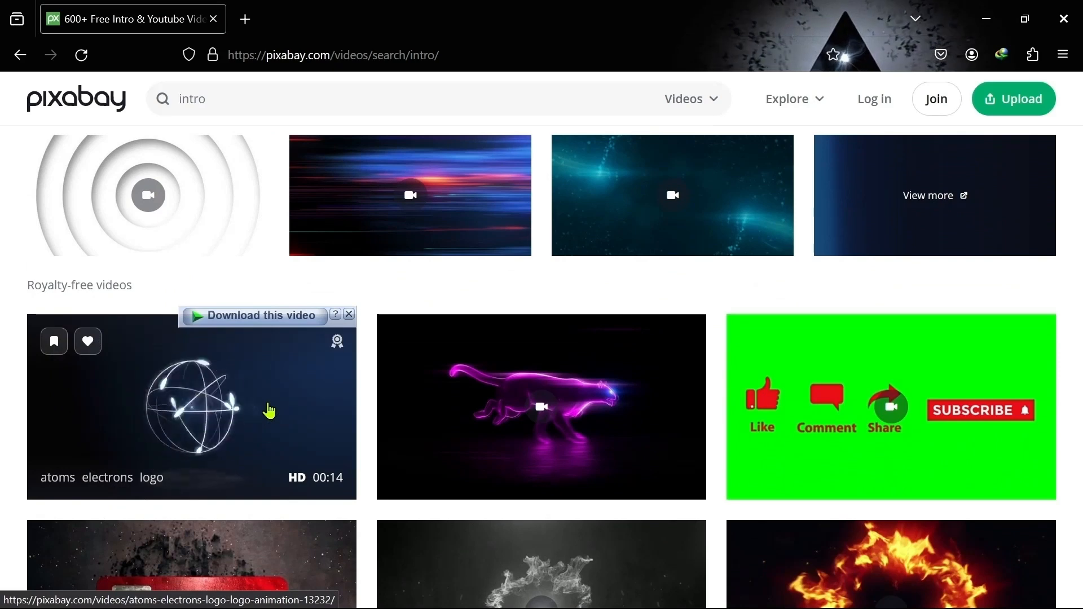
scroll(269, 410, down, 5)
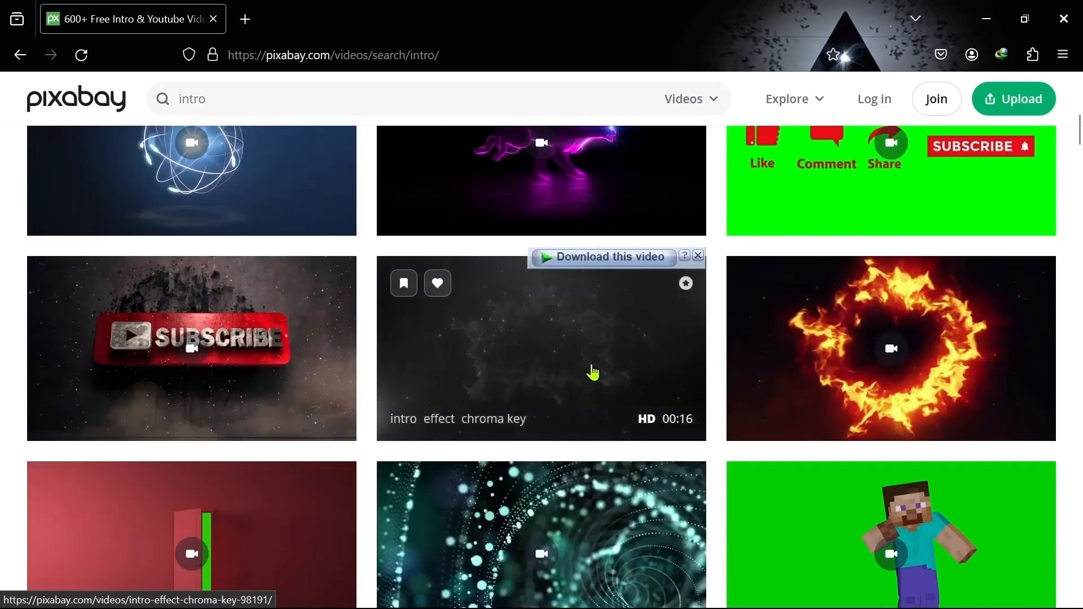
mouse_move(805, 374)
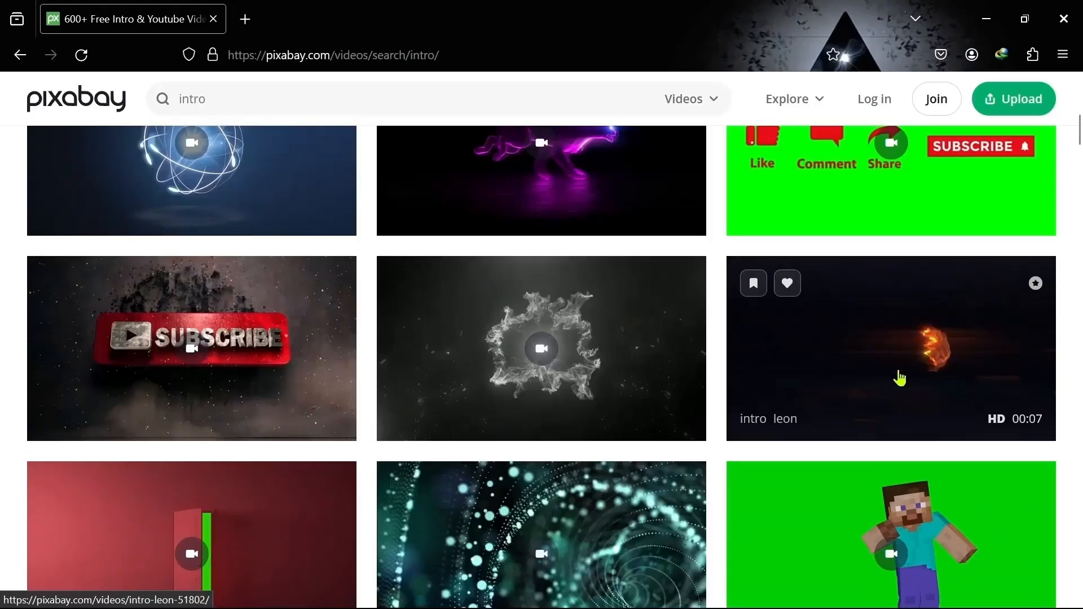
click(902, 376)
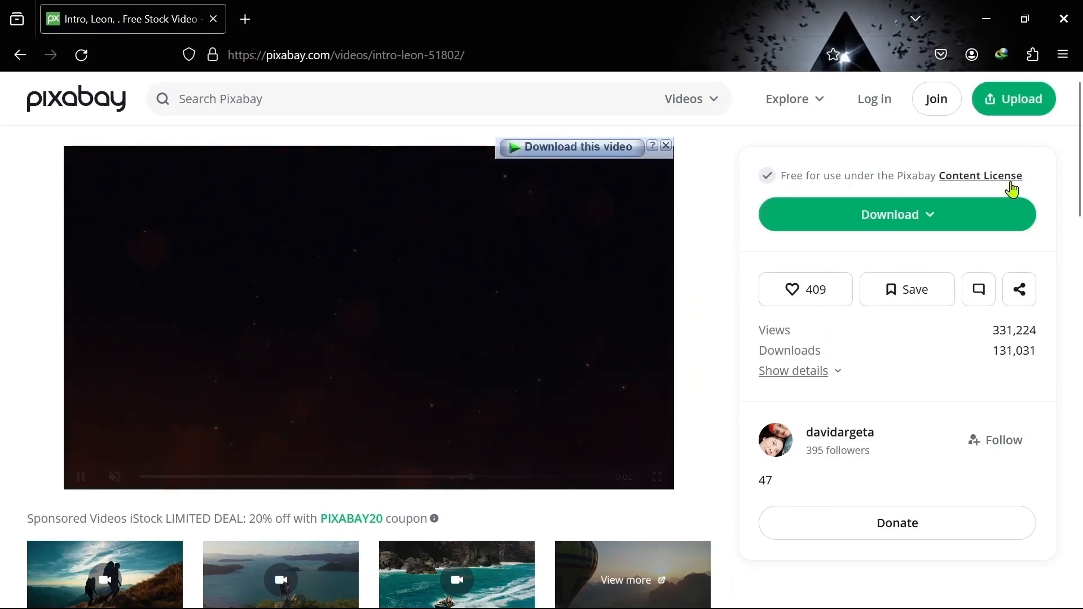
Try to download the fiery lion clip as a 1280×720 MP4, and dismiss the duplicate-link and thank-you dialogs.
click(946, 220)
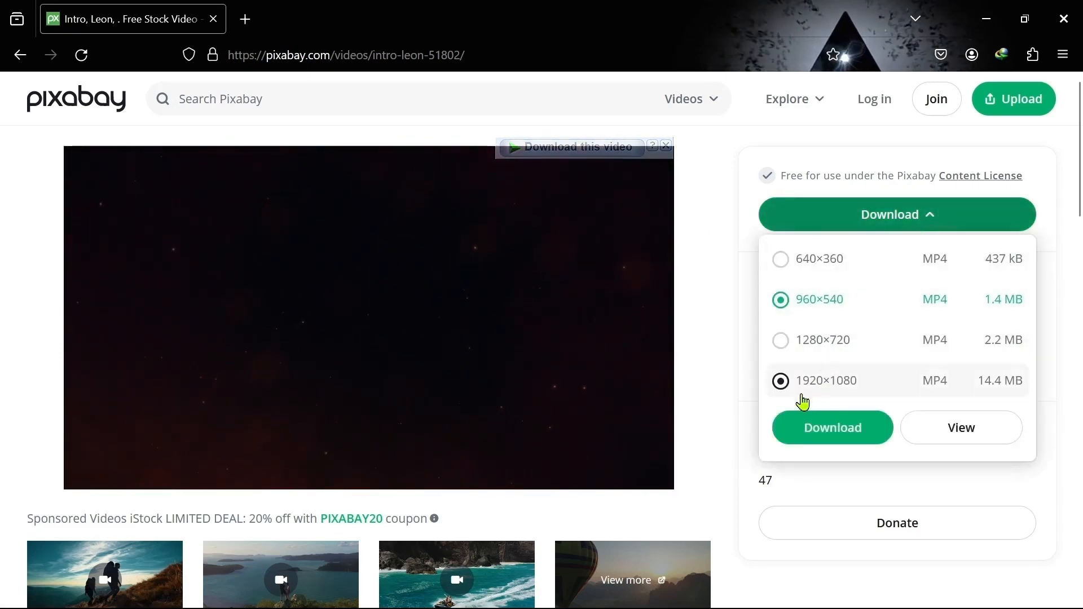
click(826, 342)
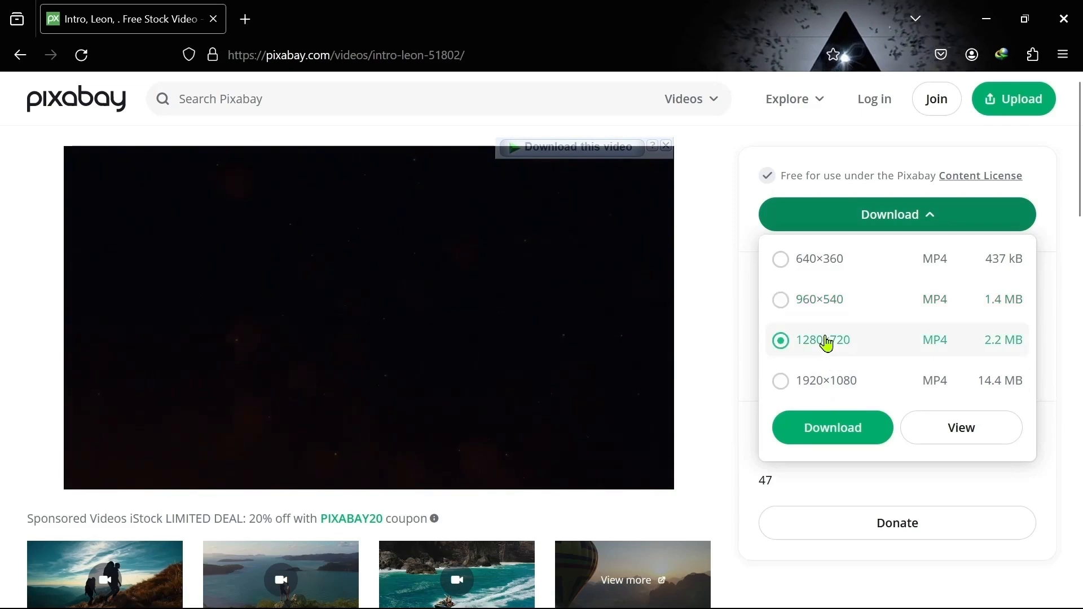
click(828, 426)
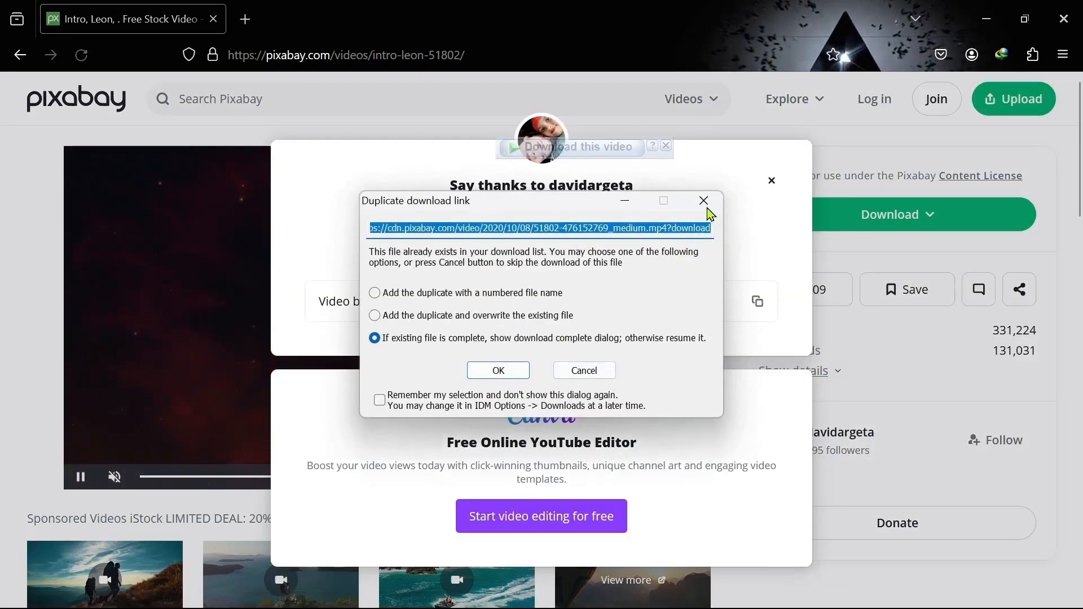
click(706, 203)
click(769, 181)
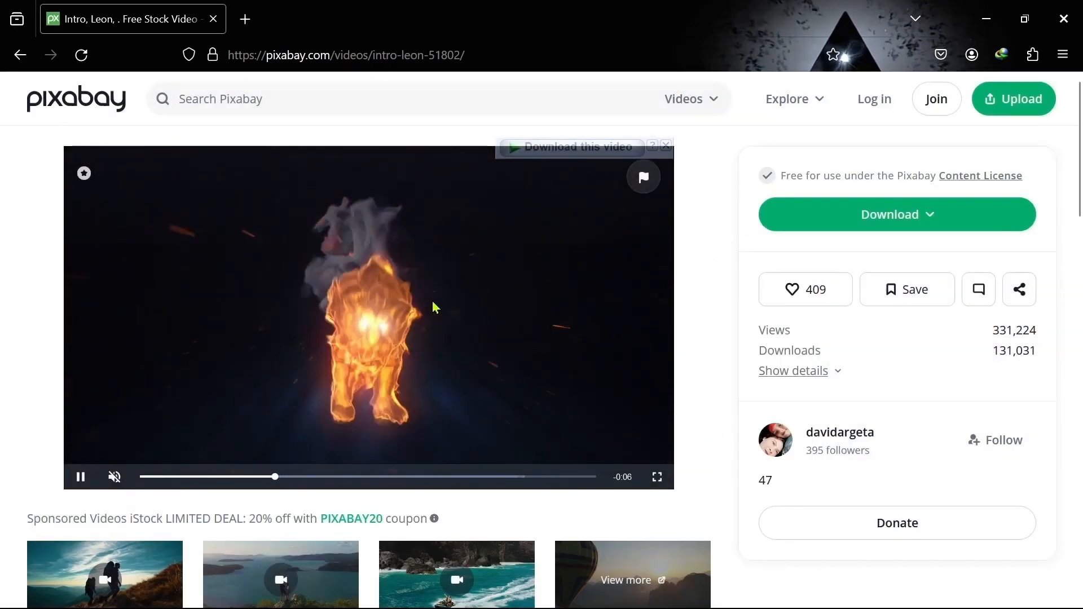
Return to the Pixabay home page and search the Music category for "intro".
click(99, 101)
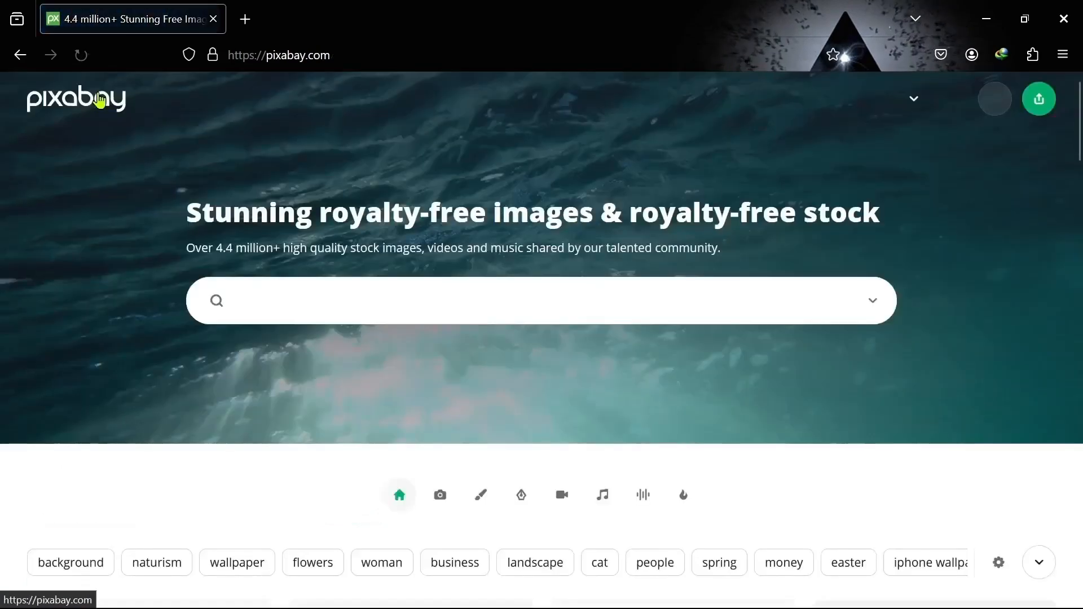
click(872, 303)
click(801, 552)
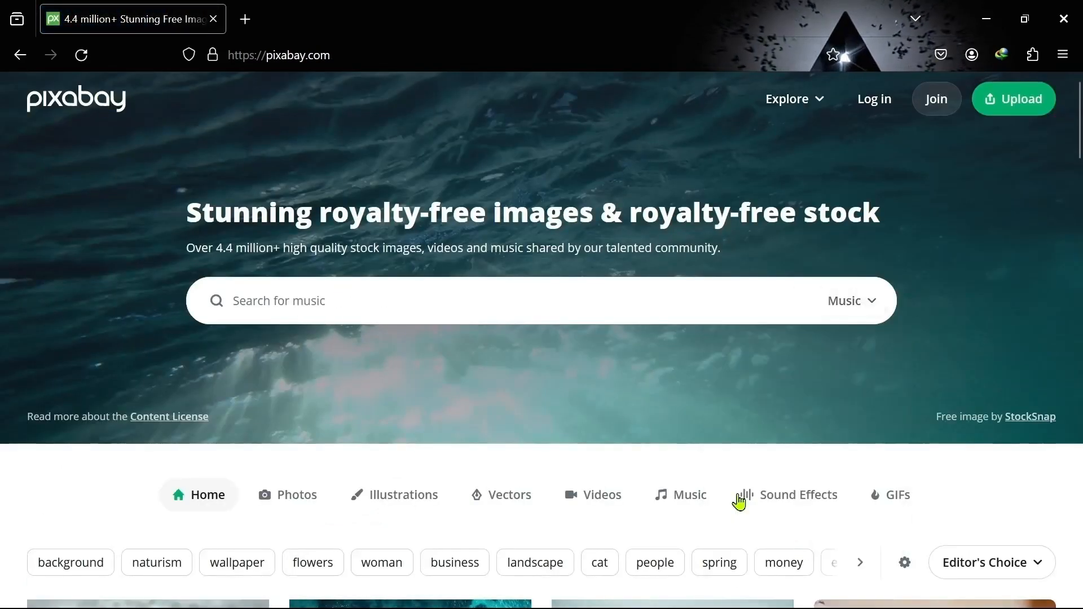
click(476, 296)
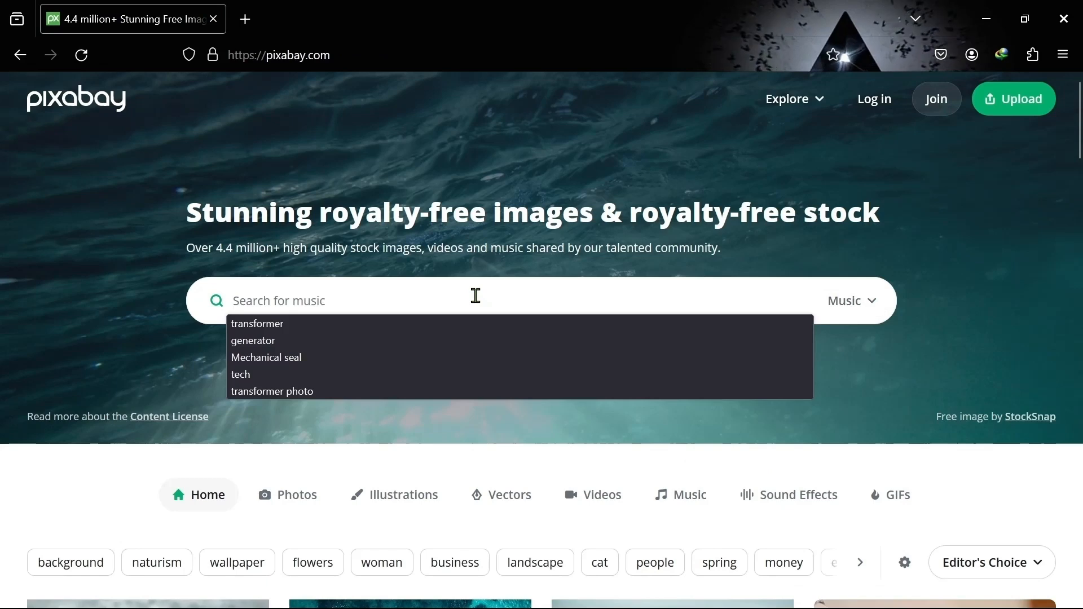
text(intro)
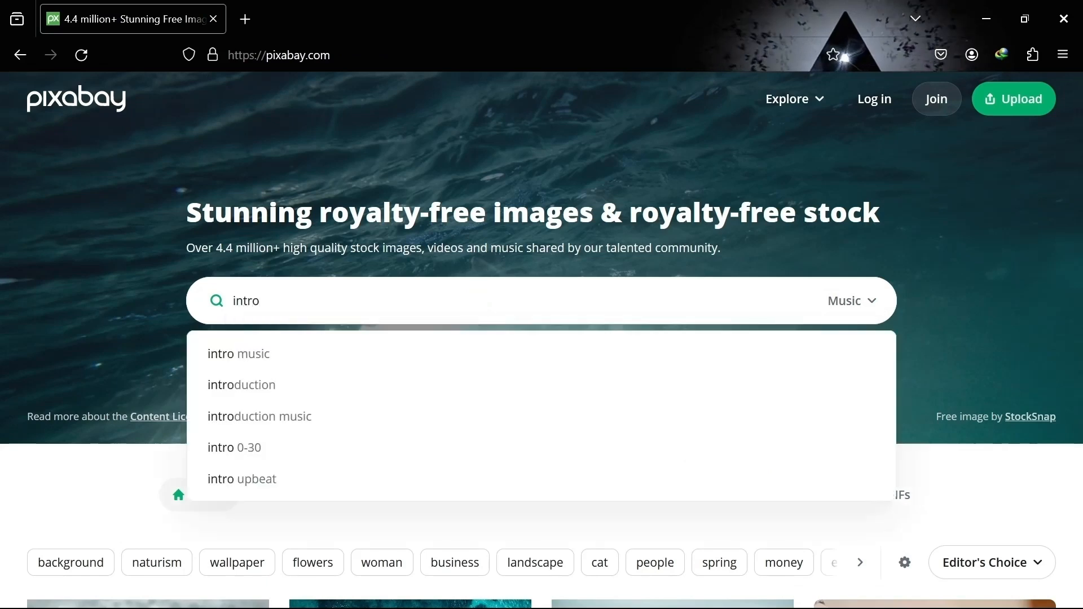
key(Return)
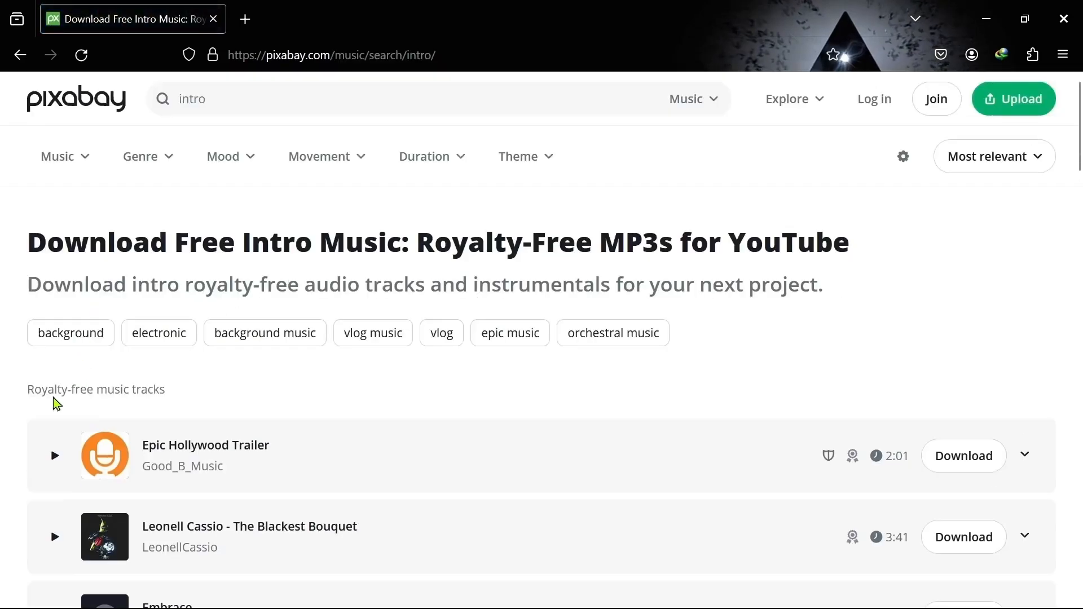
Preview the Epic Hollywood Trailer track in the music results and request its download.
scroll(57, 403, down, 2)
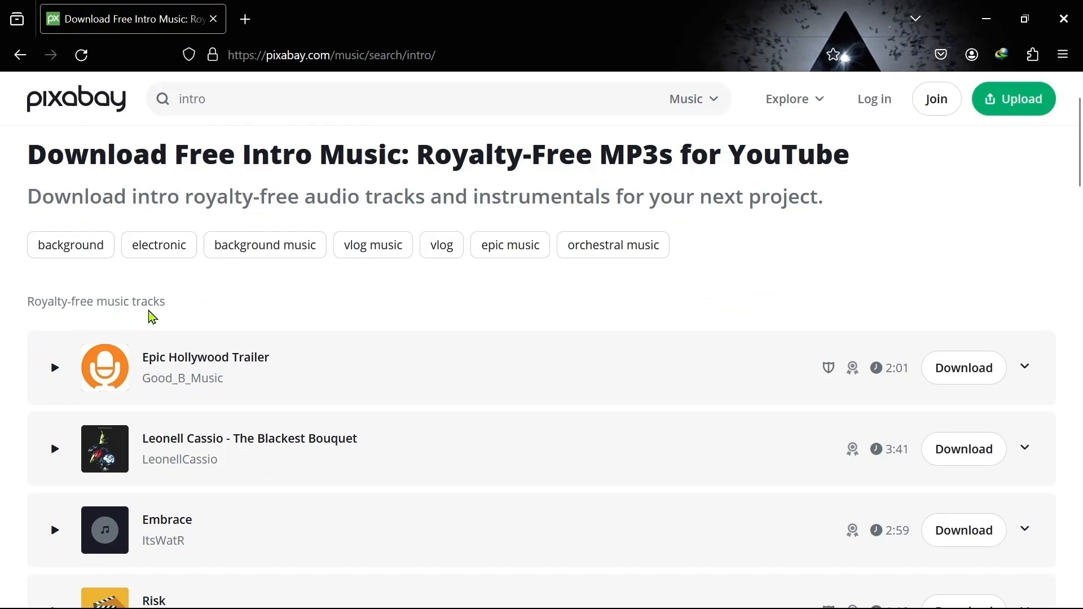
click(53, 374)
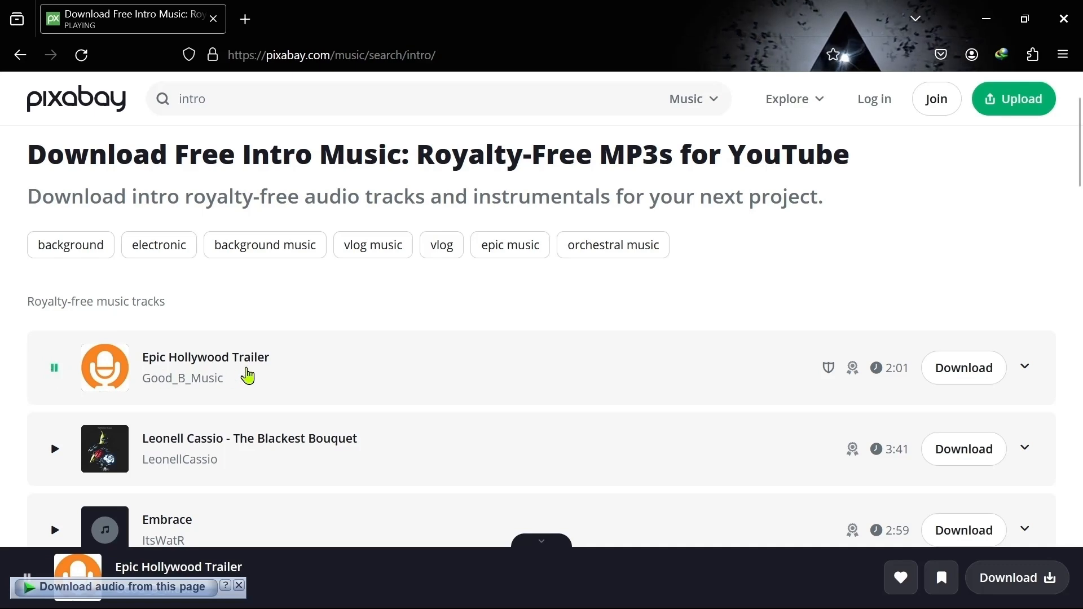
scroll(912, 319, down, 1)
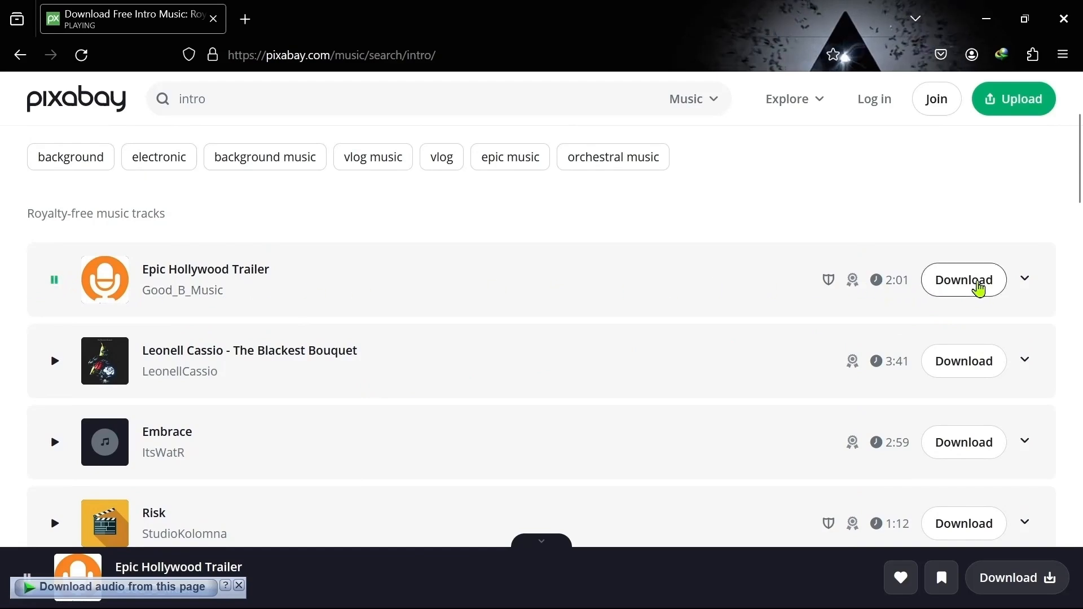
click(979, 288)
click(770, 209)
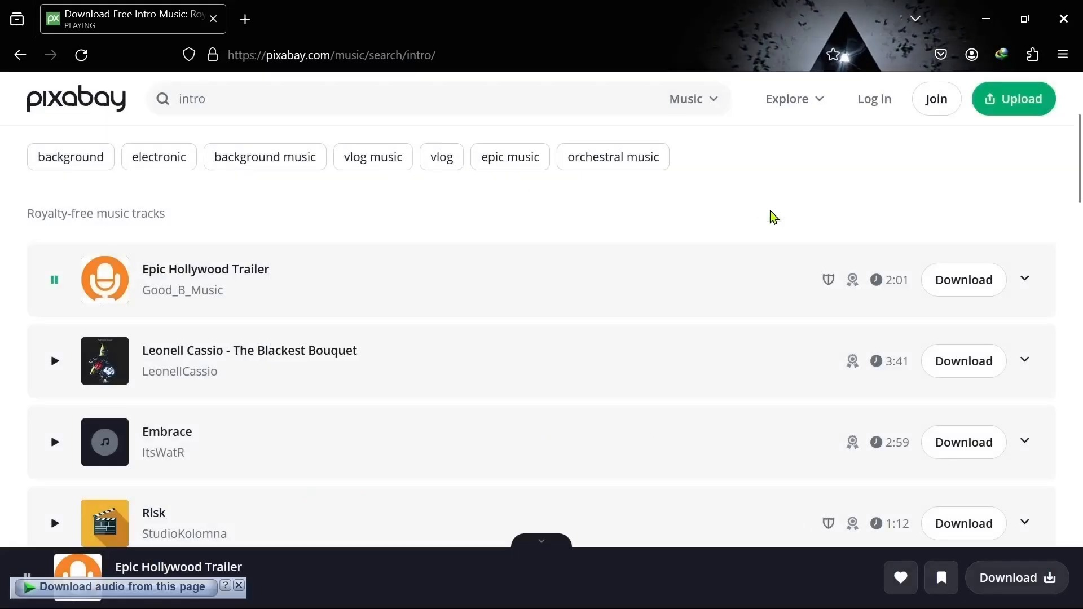
Close the browser, open CapCut and create a new project.
click(1066, 18)
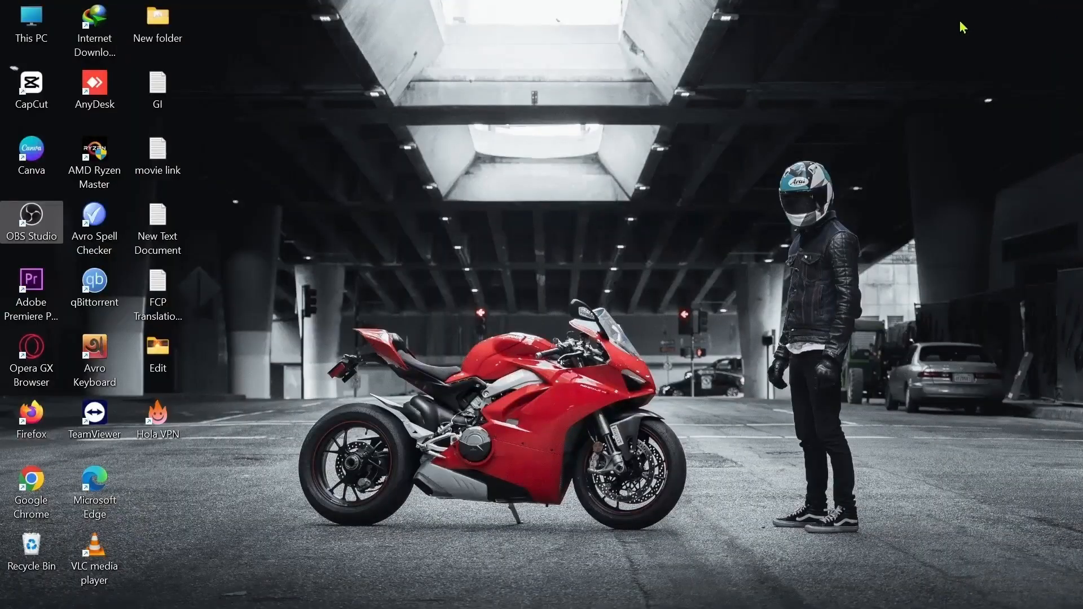
double_click(32, 98)
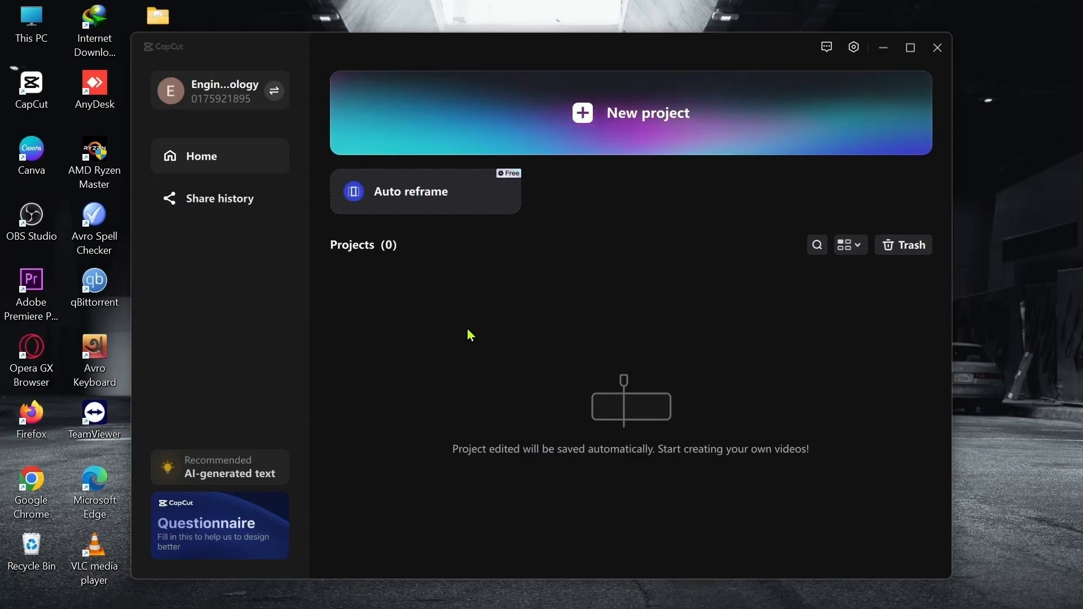
click(668, 122)
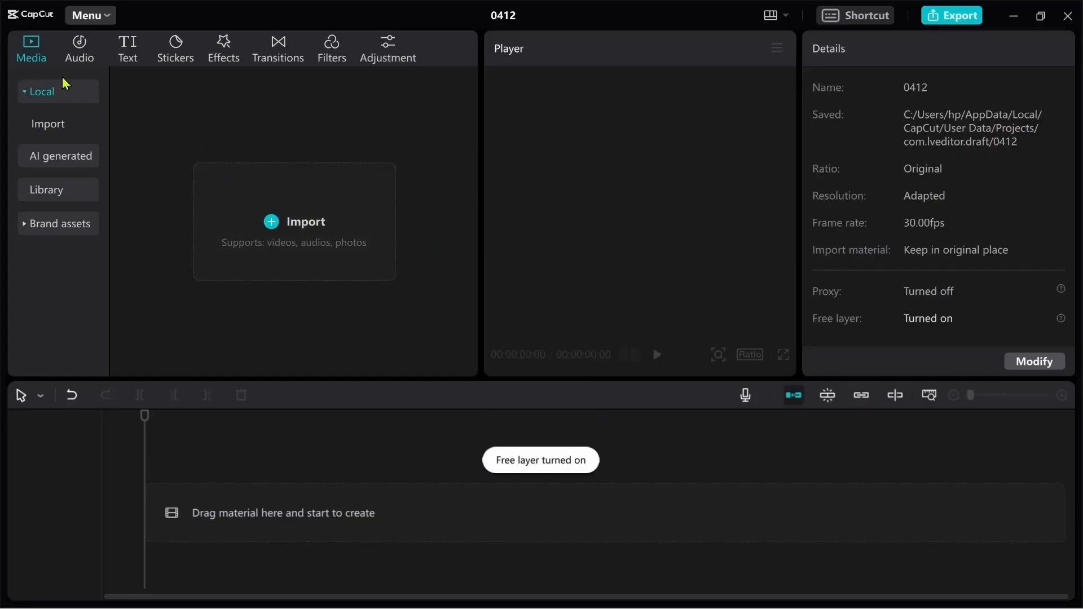
Import the PEWT Intro Raw-2 video from the Edit folder and place it at the start of the timeline.
click(320, 229)
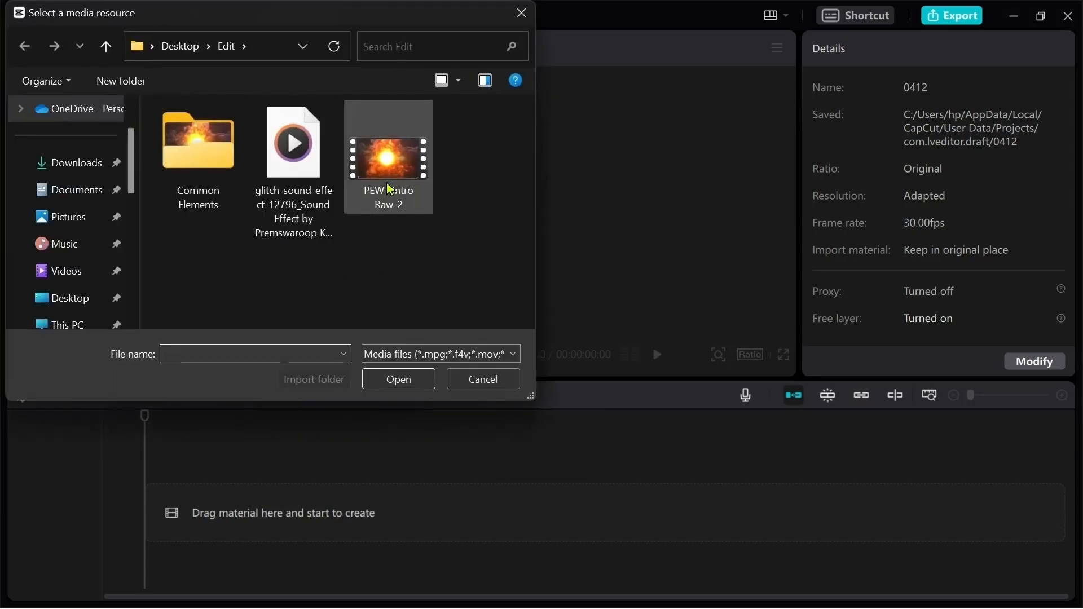
click(389, 188)
click(411, 386)
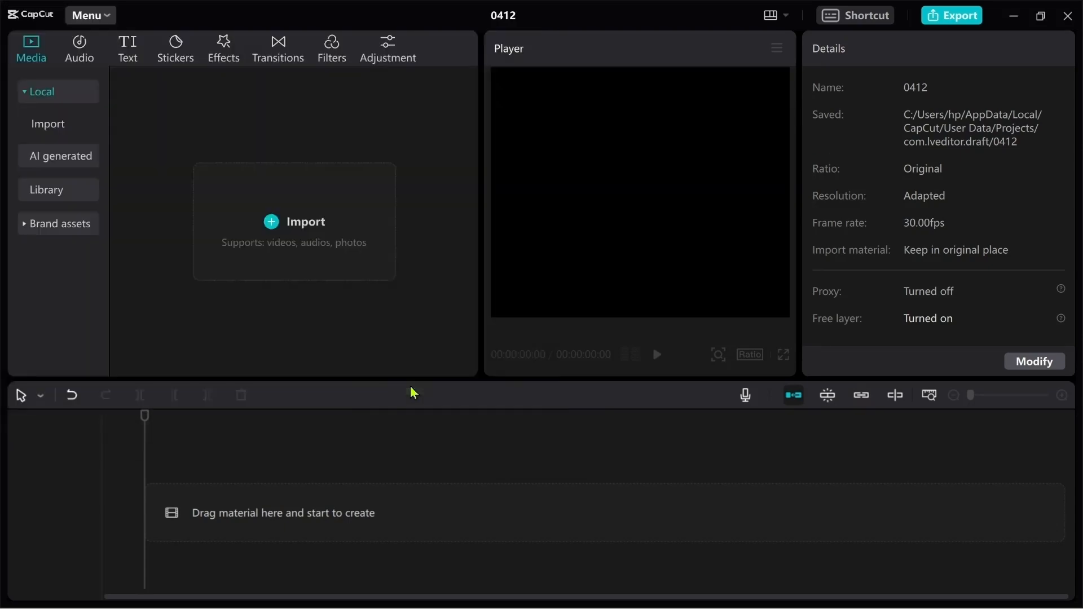
mouse_move(208, 233)
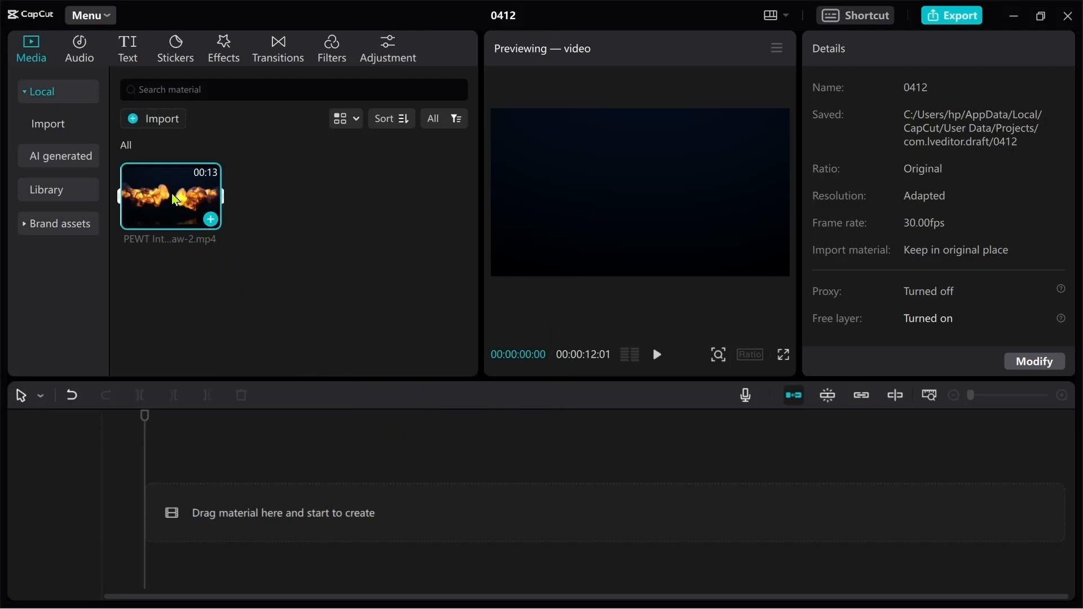
drag(175, 199, 152, 519)
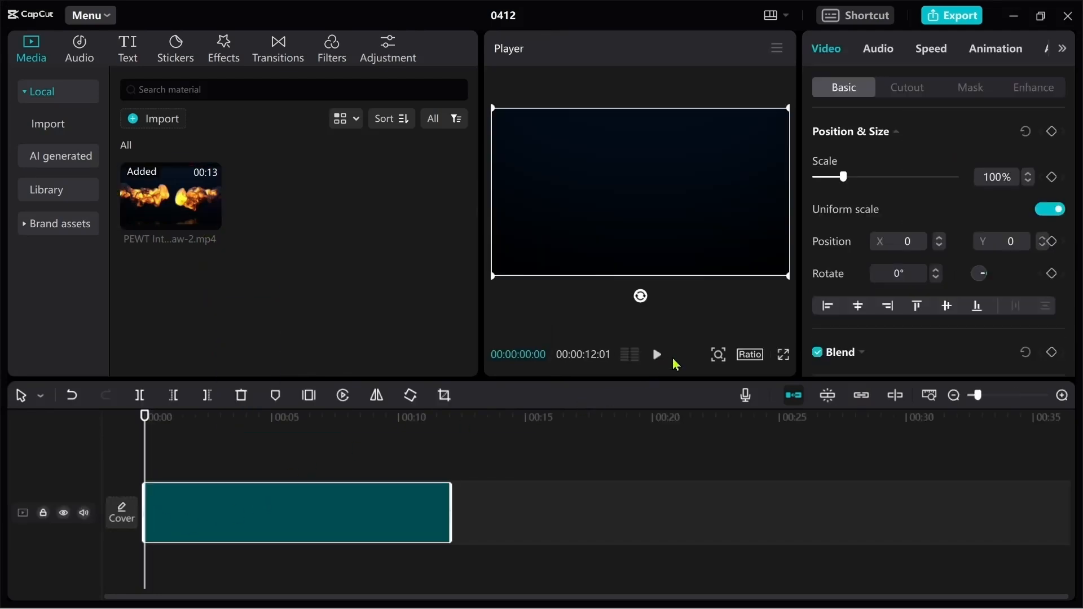
Play back the intro clip in the player to review it.
click(677, 325)
click(657, 355)
click(316, 536)
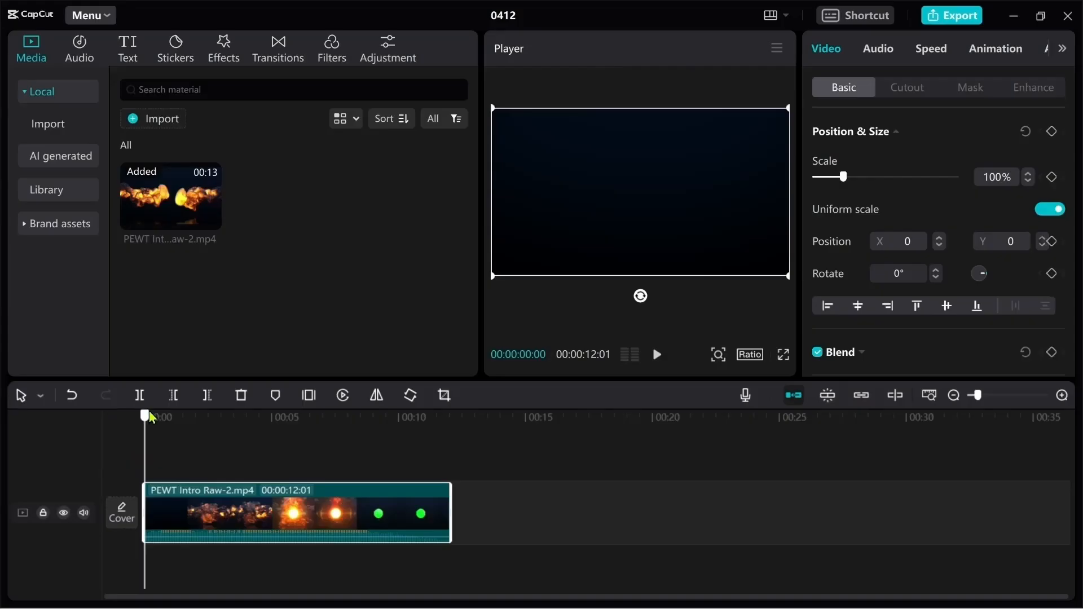
Add a default text clip above the intro video at the very start of the timeline.
mouse_move(145, 416)
mouse_down()
mouse_move(163, 416)
mouse_move(129, 417)
mouse_up()
click(134, 59)
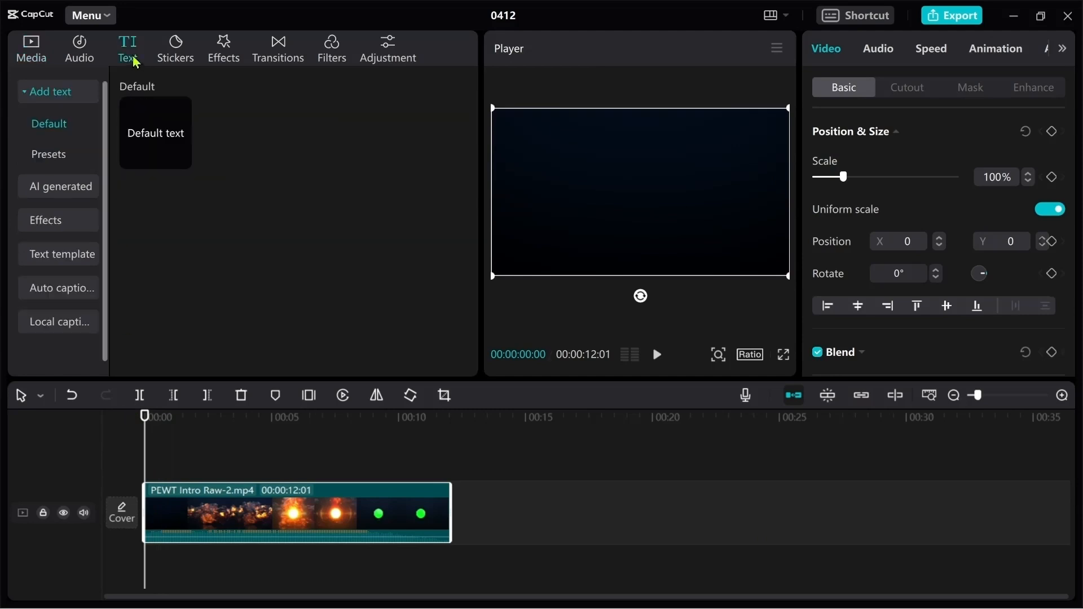
click(181, 159)
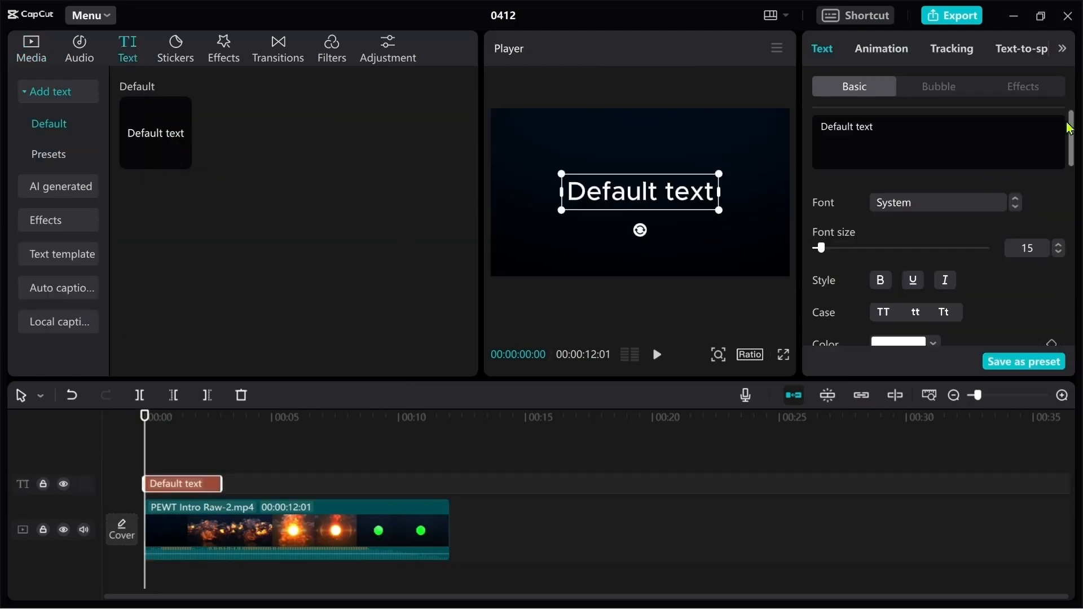
Replace the placeholder text with "Professional Engineering World & Technology", putting "&" and "Technology" on their own lines.
drag(909, 128, 821, 127)
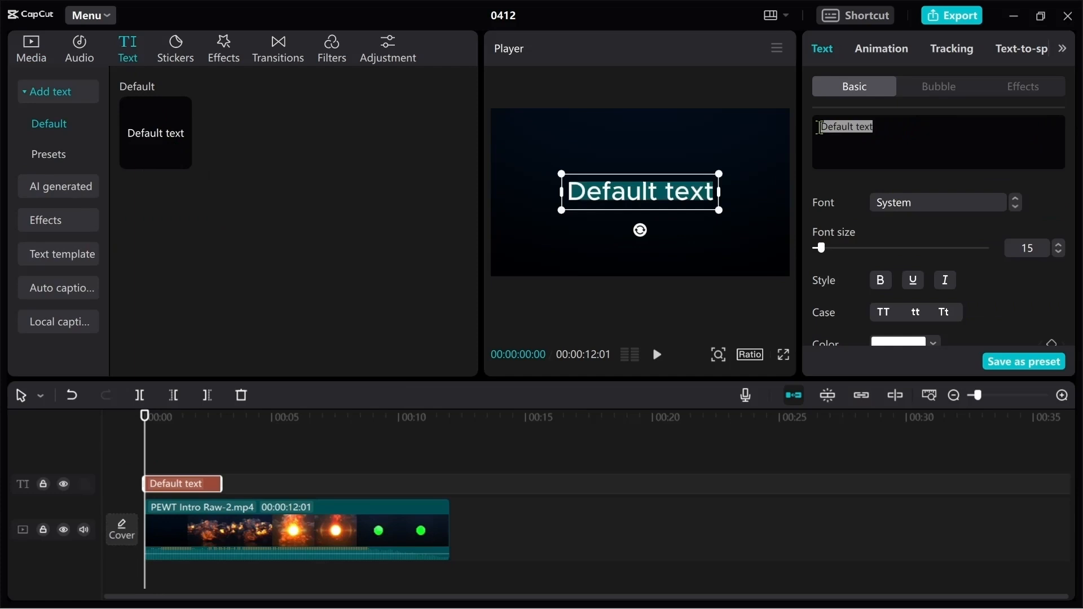
text(Profess)
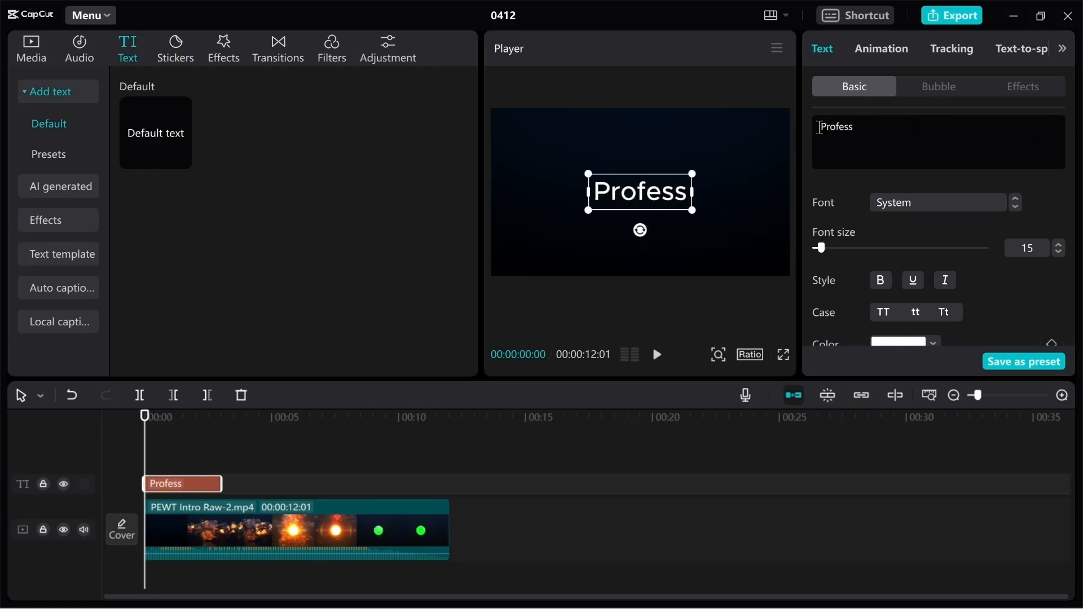
text(ional)
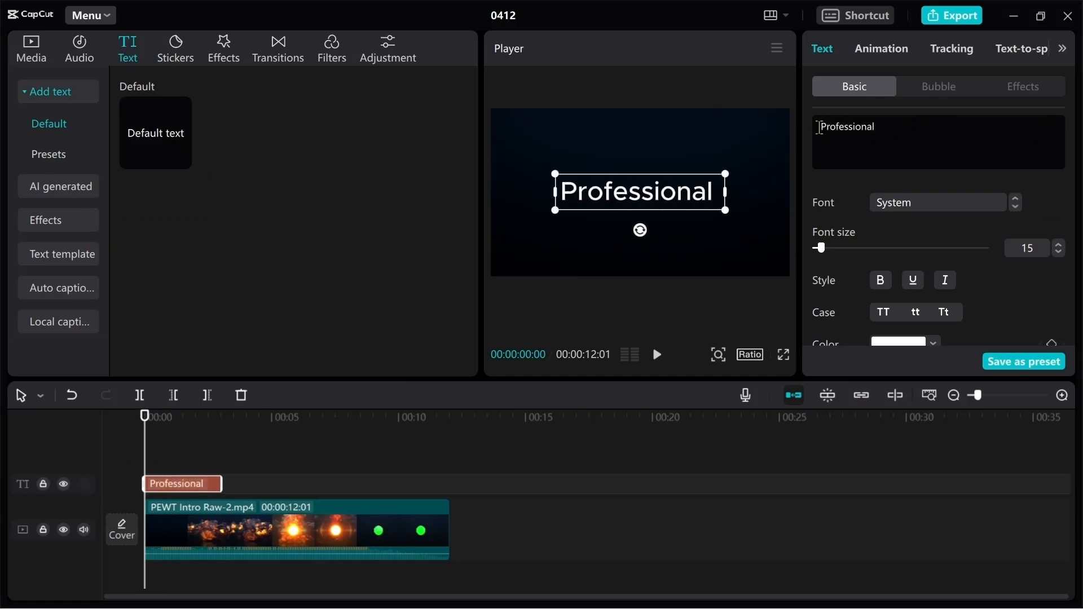
text( Engineeri)
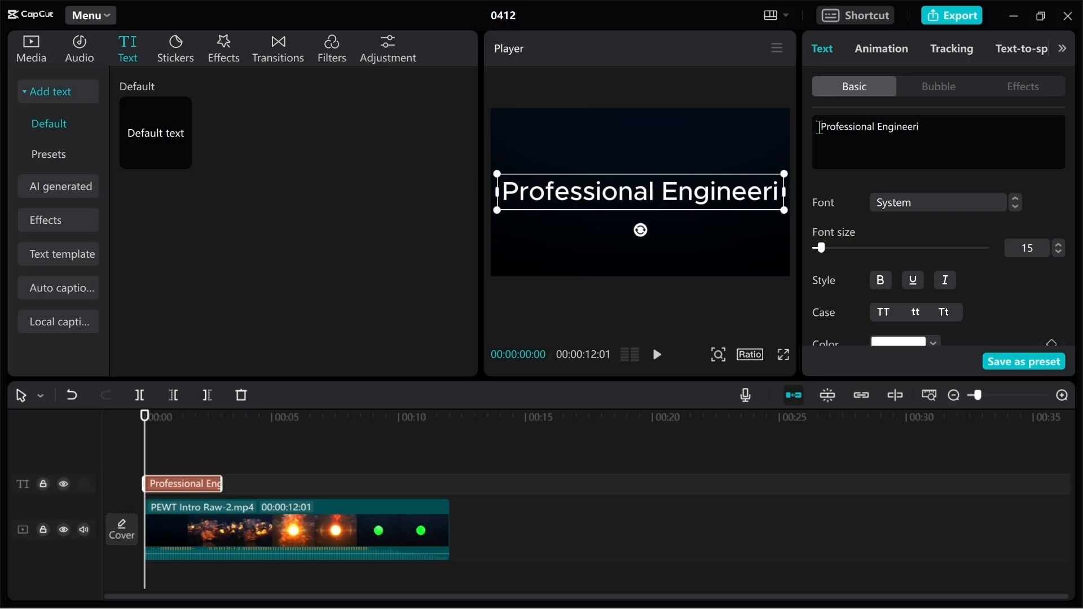
text(ng World & Technology)
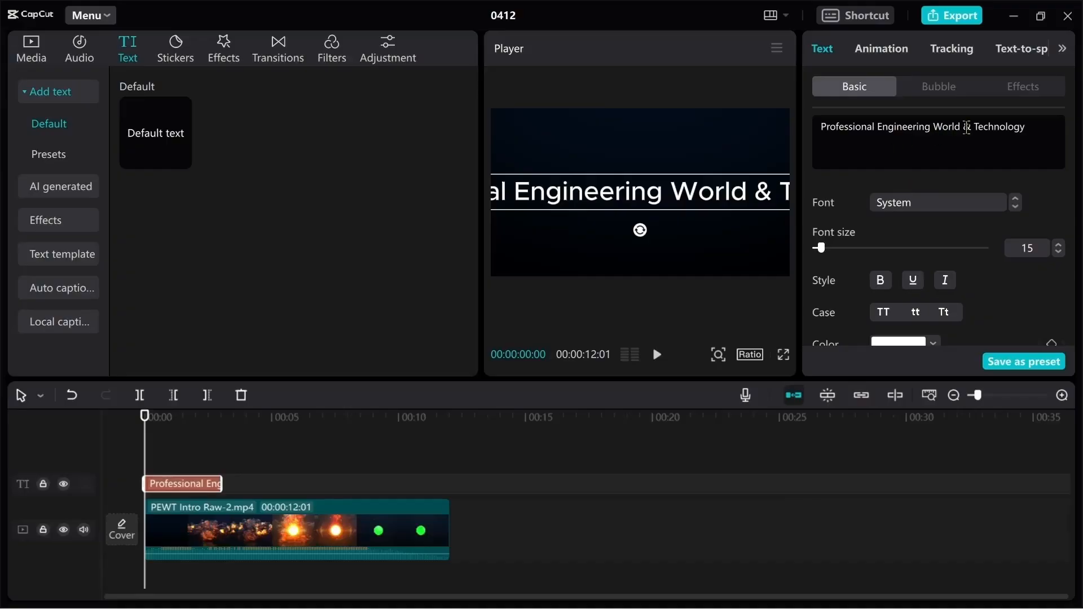
key(Return)
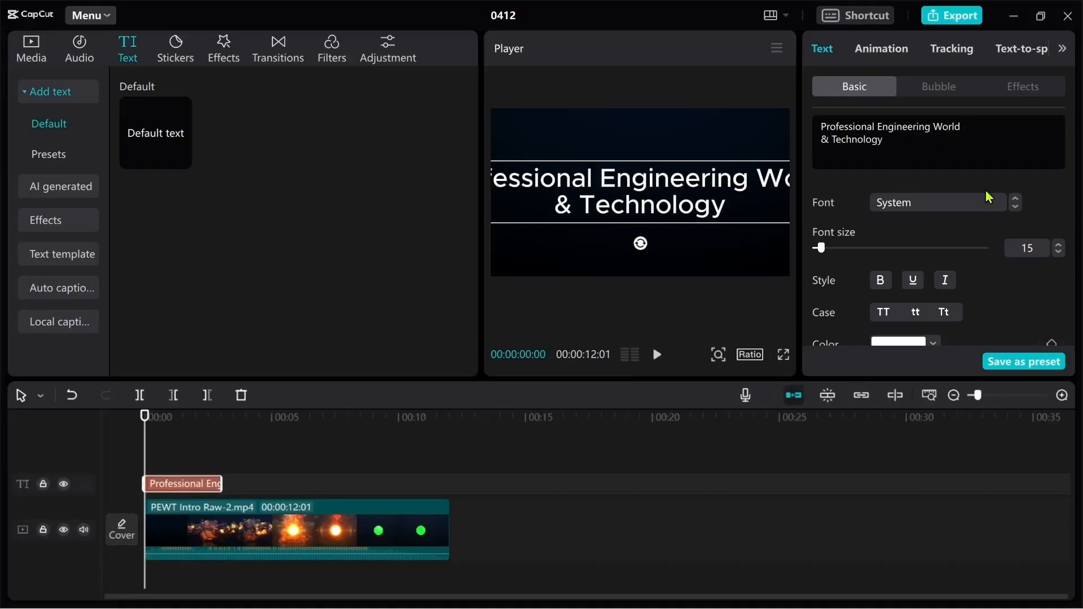
key(Return)
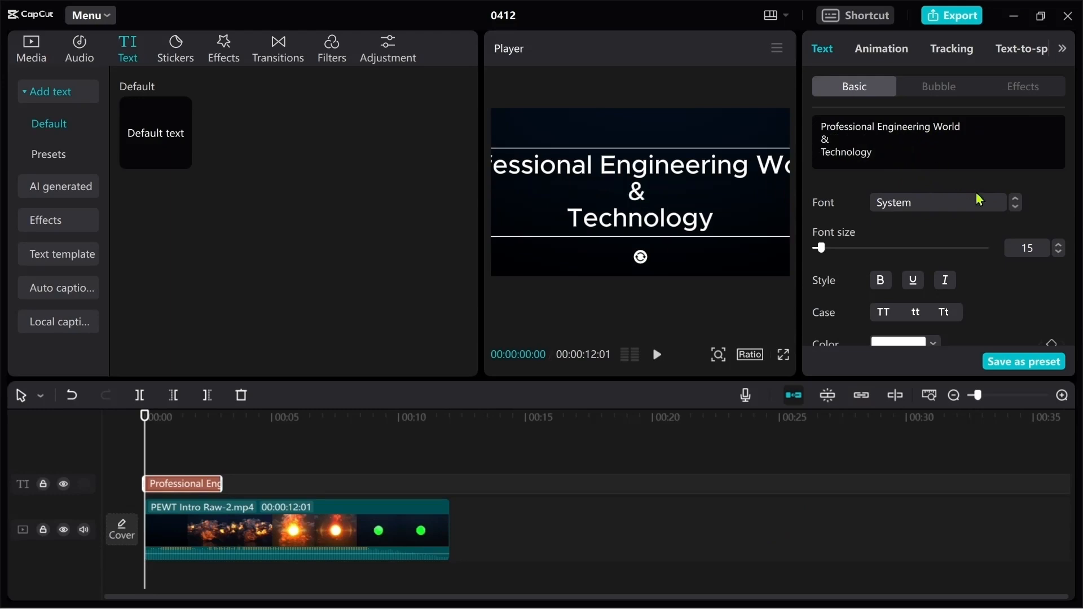
Reduce the font size of the "Professional Engineering World & Technology" title to 9.
click(1060, 252)
click(1059, 252)
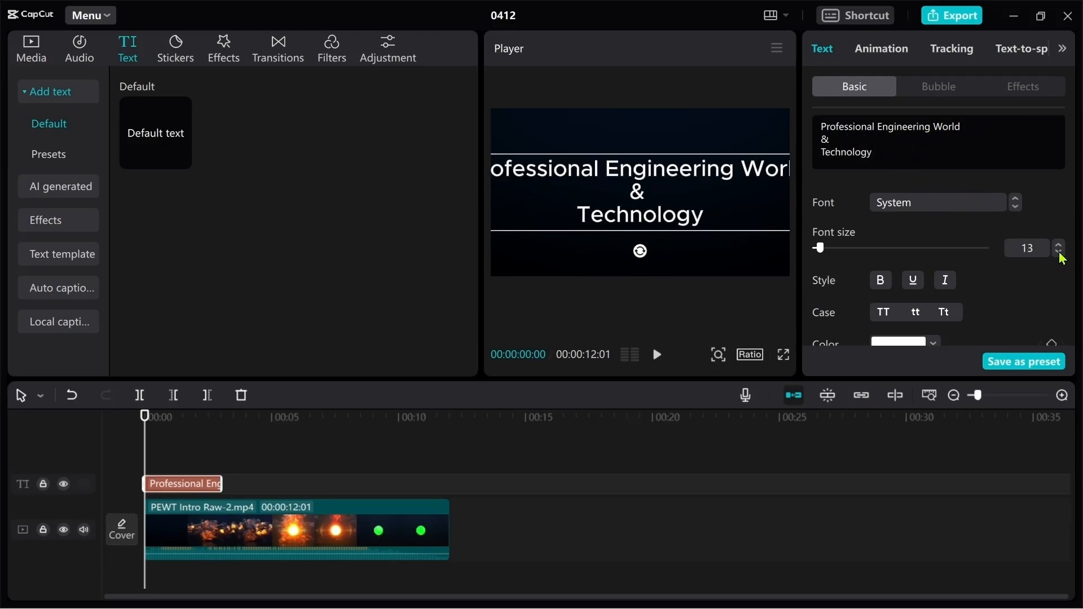
click(1059, 252)
click(1059, 252)
click(1059, 252)
click(1060, 252)
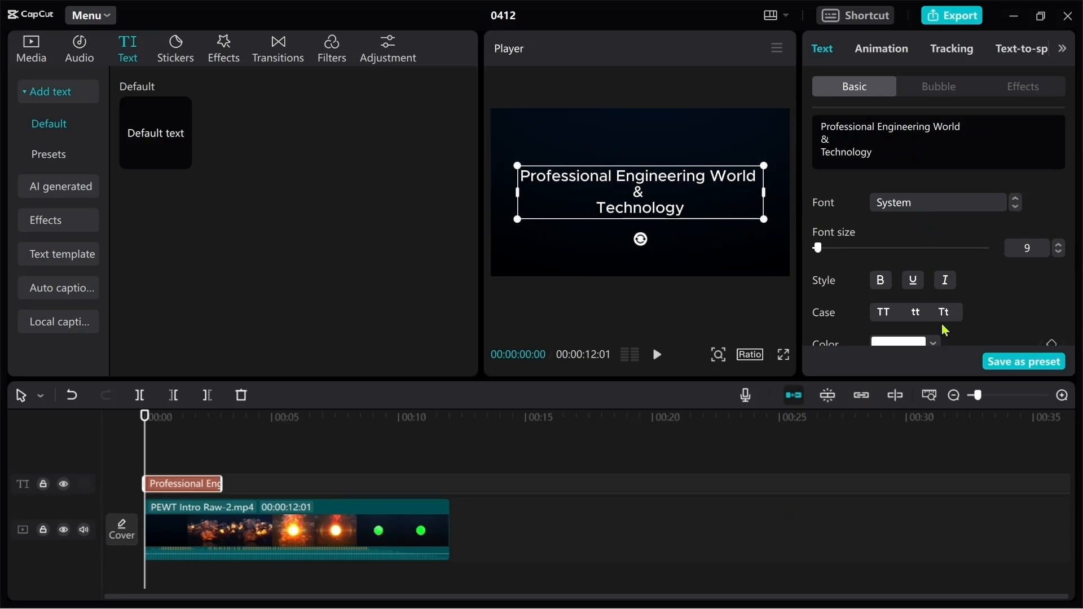
Set the title's font to Agency FB and check its look in the full-screen preview.
click(1015, 207)
click(1015, 208)
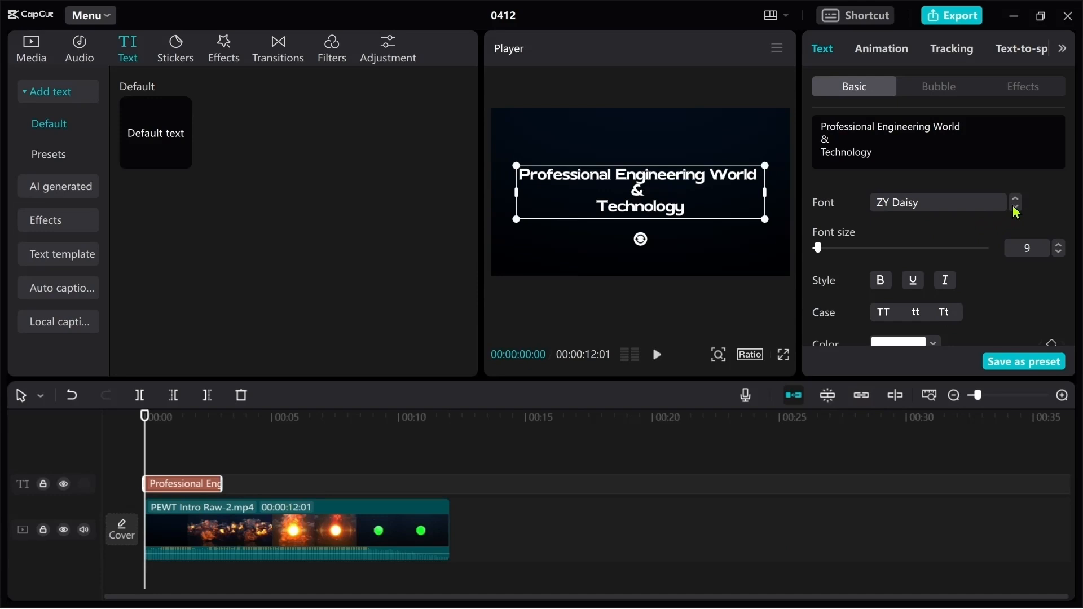
click(1015, 210)
click(1016, 209)
click(1015, 209)
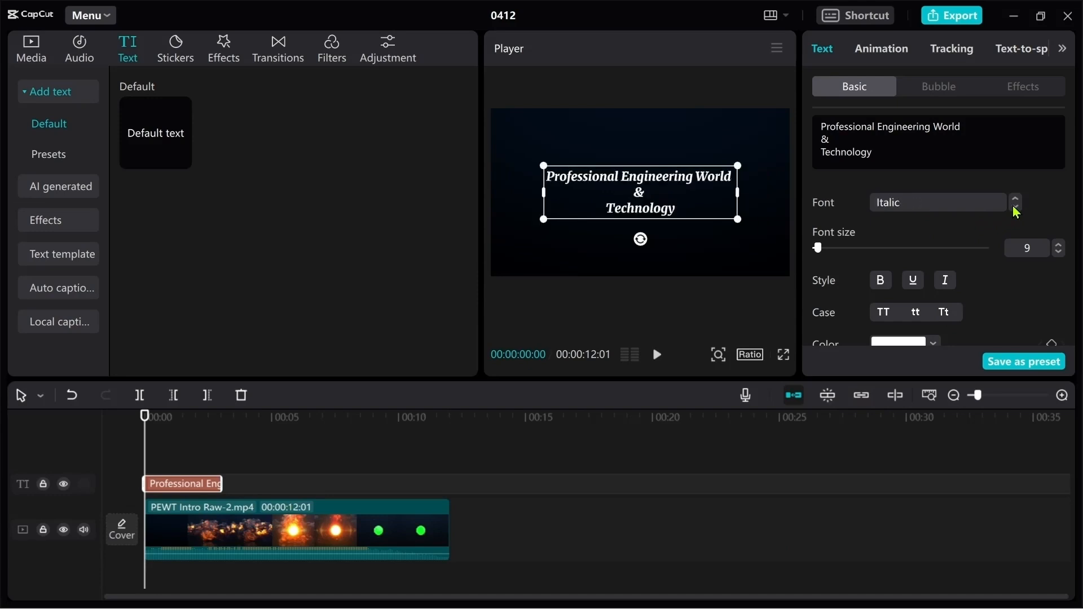
click(1015, 210)
click(1015, 210)
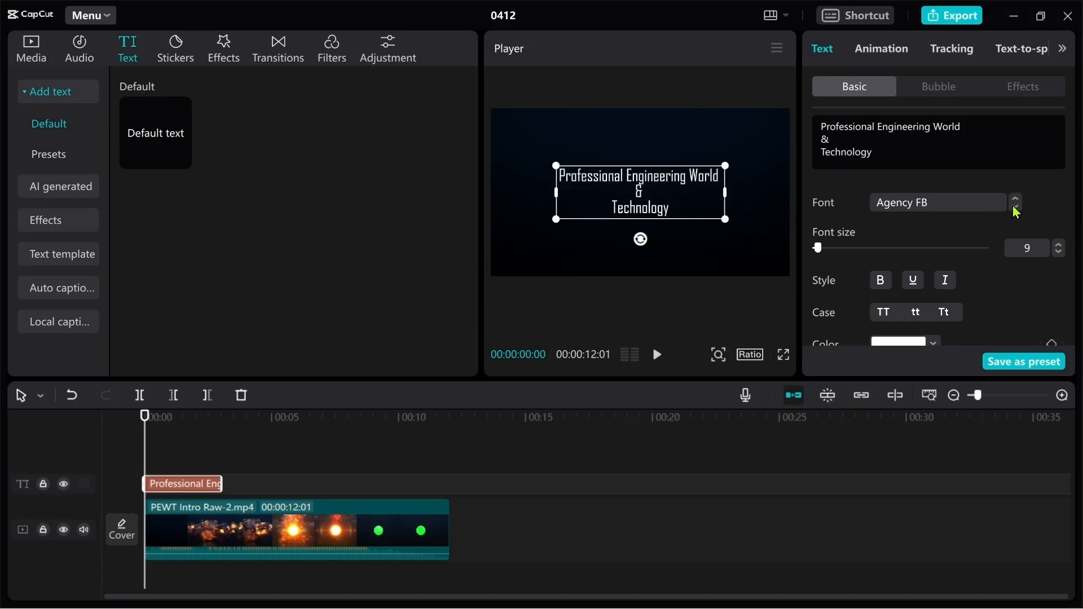
click(784, 355)
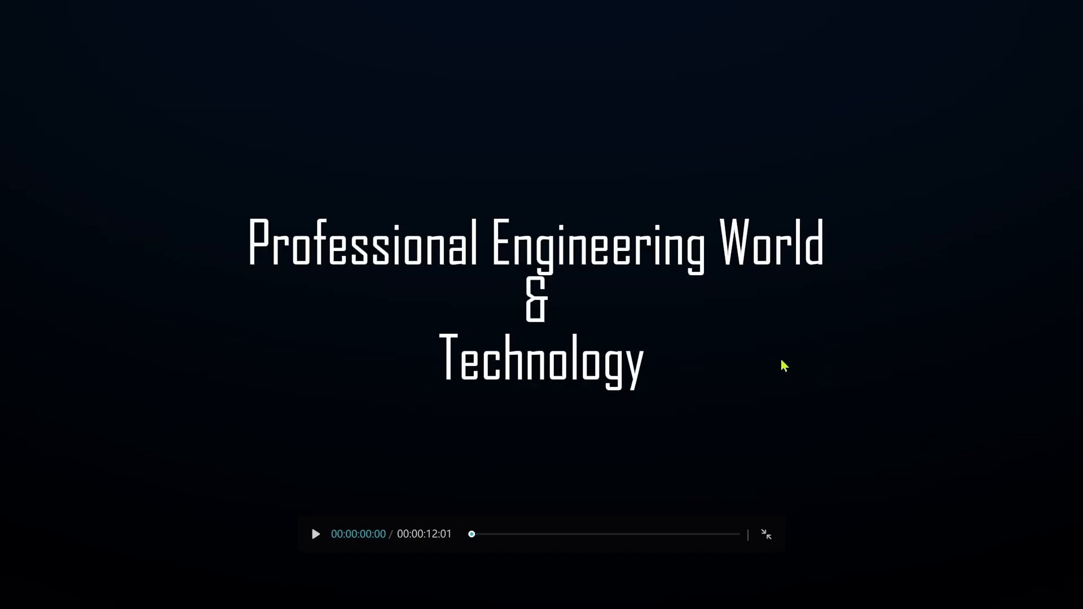
click(774, 540)
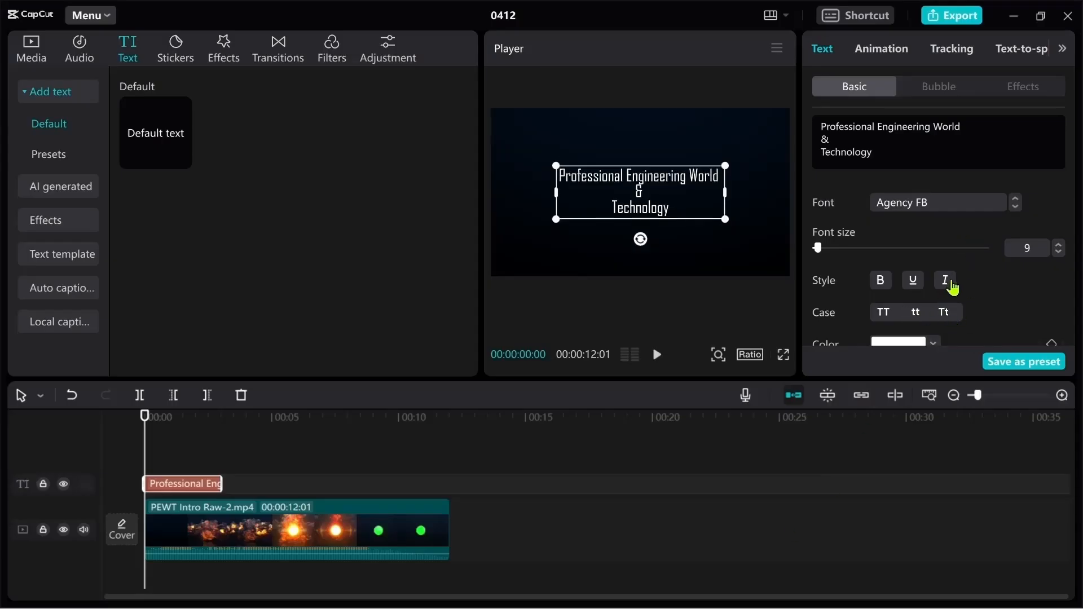
Change the title's text color to the red swatch FF1837.
scroll(929, 323, down, 3)
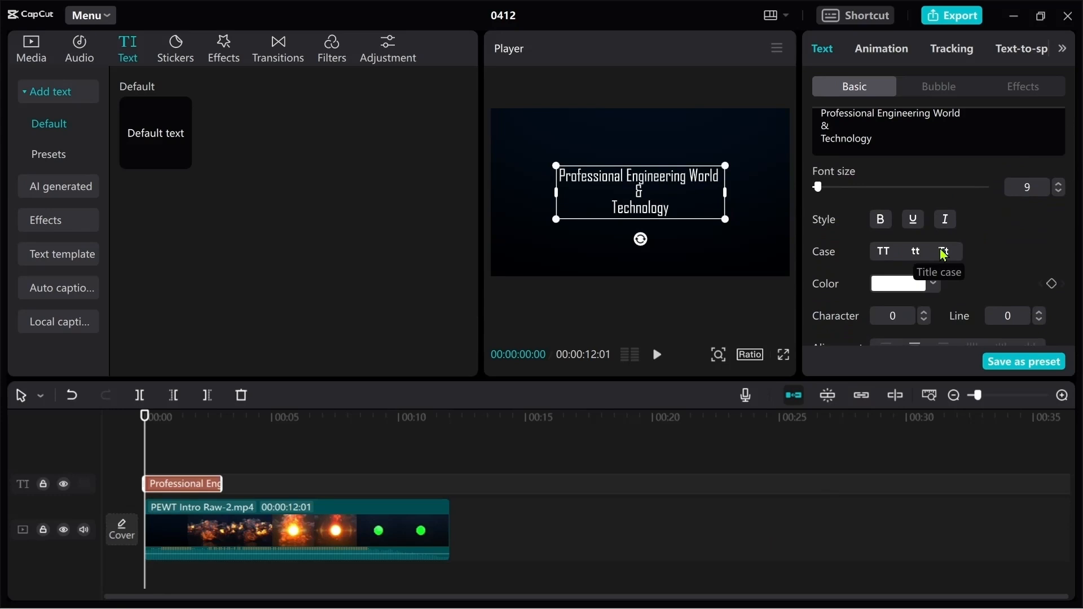
click(936, 224)
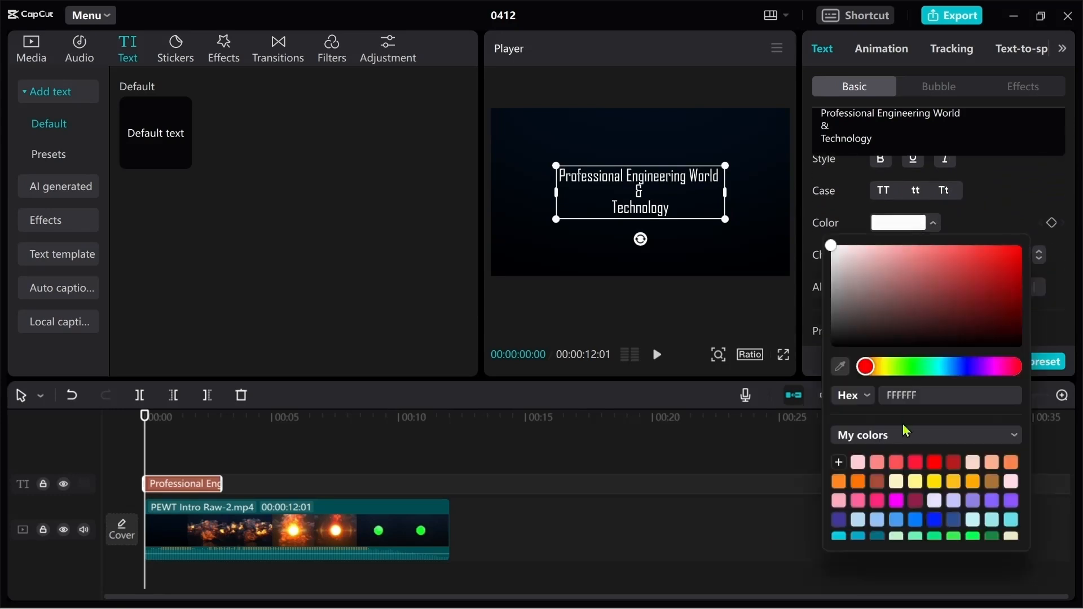
click(910, 465)
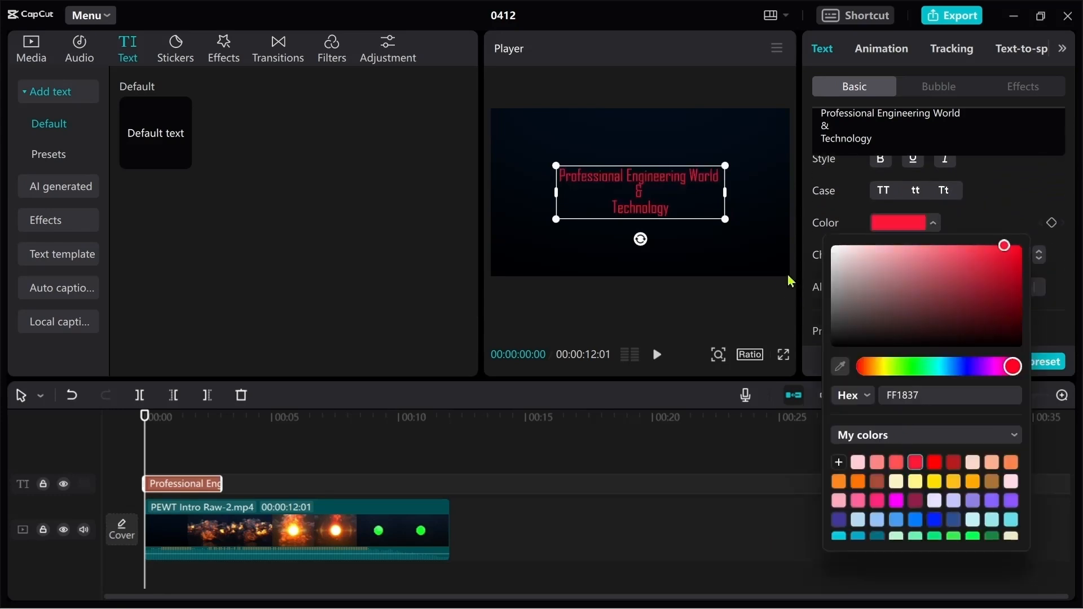
click(767, 307)
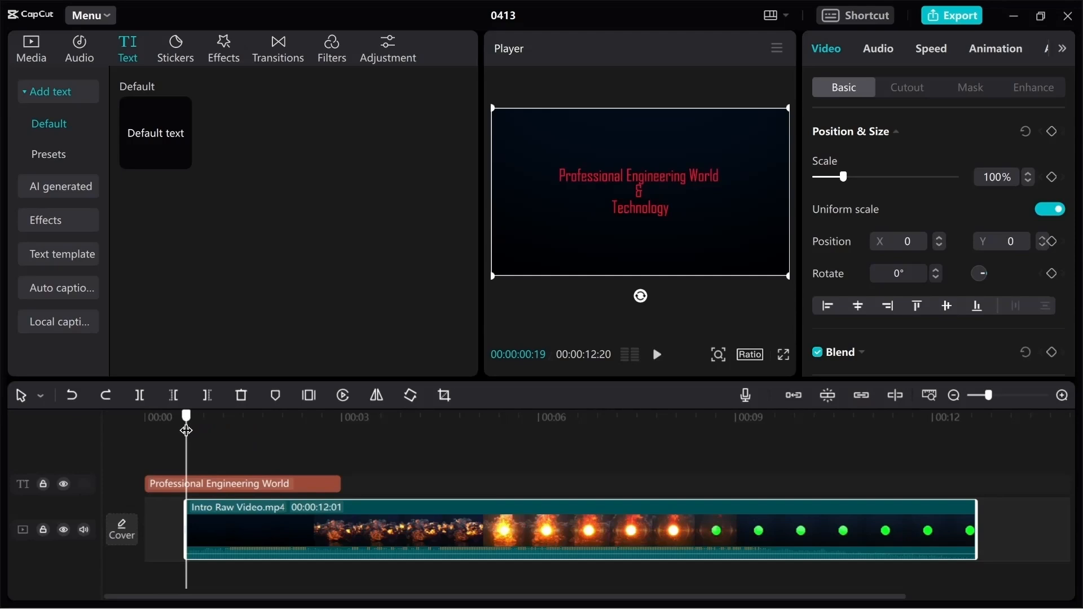
Trim the title clip's end to about 00:00:01:22, as the flames fill the frame, and scrub through it to check.
drag(187, 433, 259, 450)
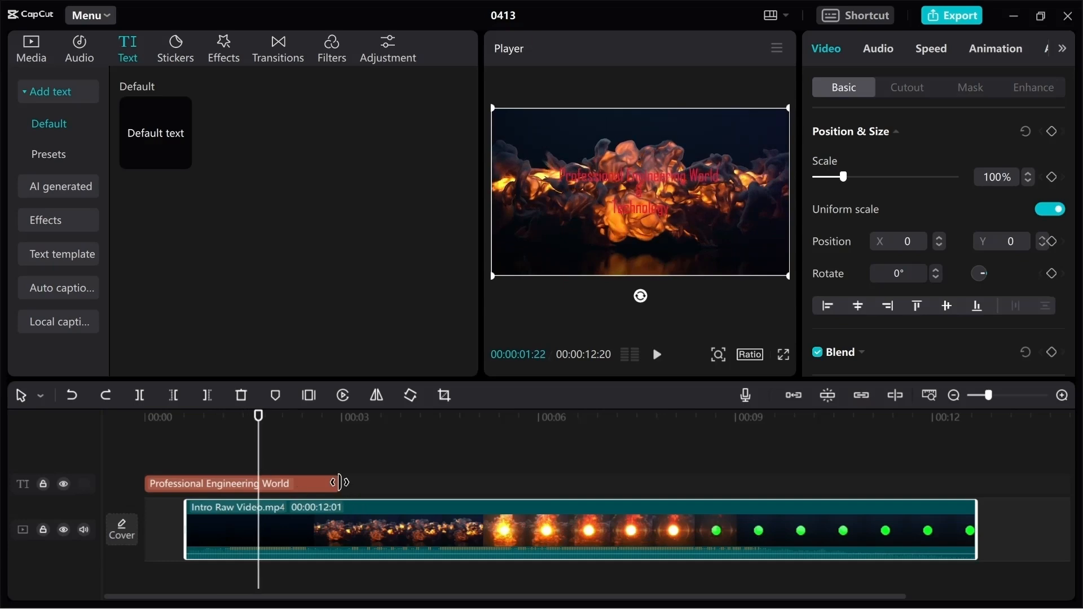
drag(338, 483, 260, 483)
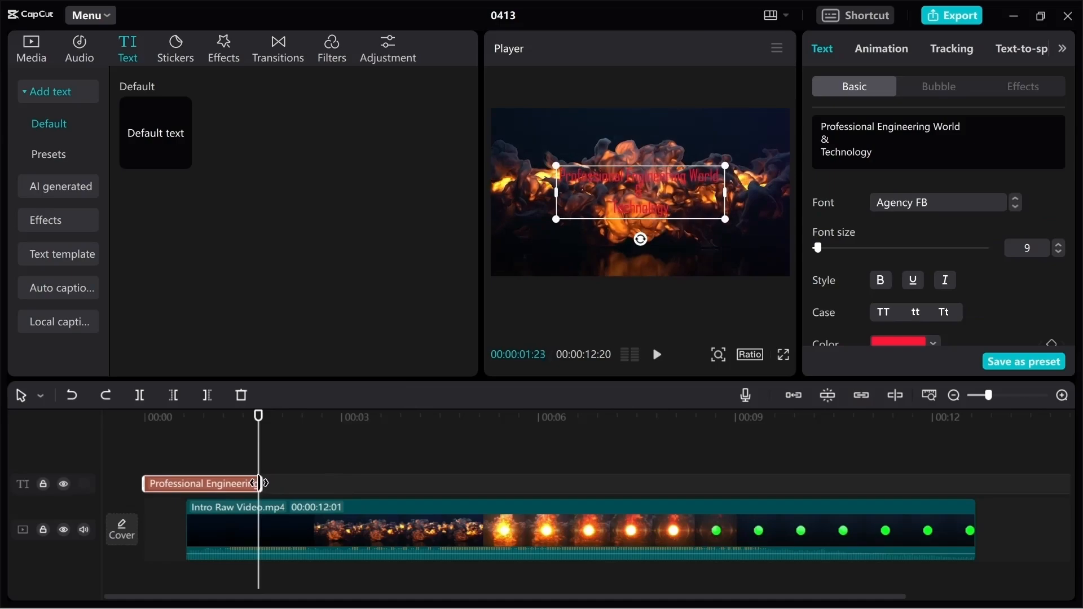
click(152, 417)
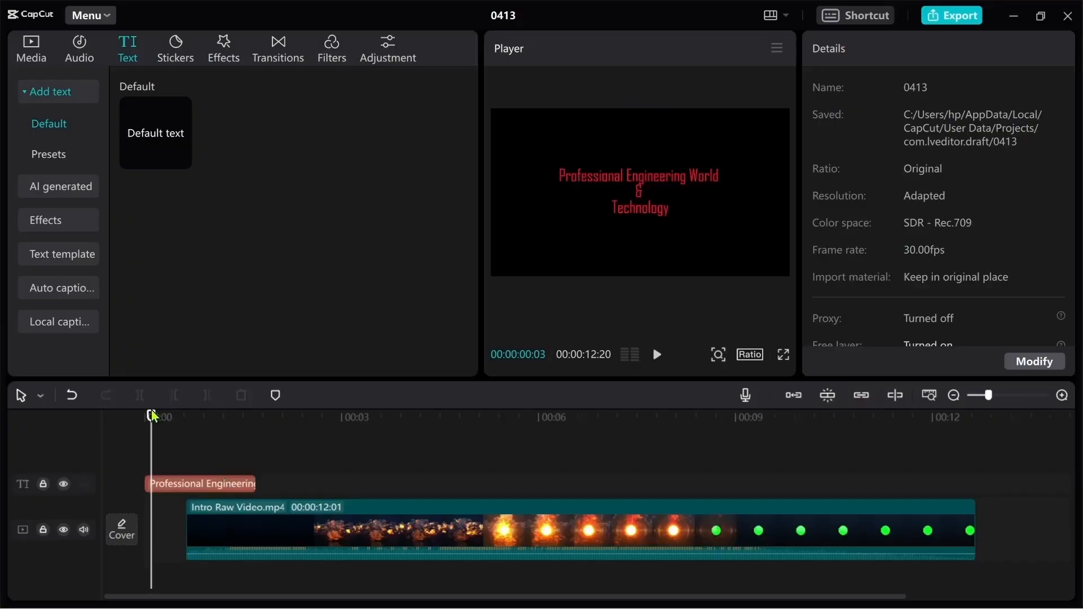
drag(152, 431, 262, 444)
drag(262, 444, 213, 437)
Apply the Horizontal Close out-animation to the title clip and lengthen the animation's duration beyond 0.5 s.
click(236, 485)
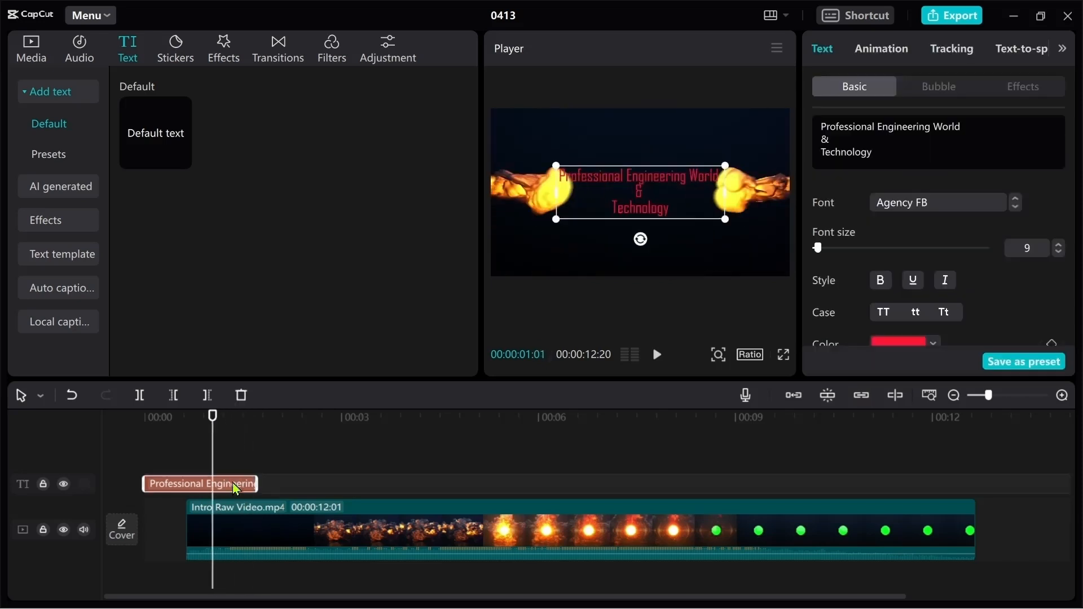
click(891, 50)
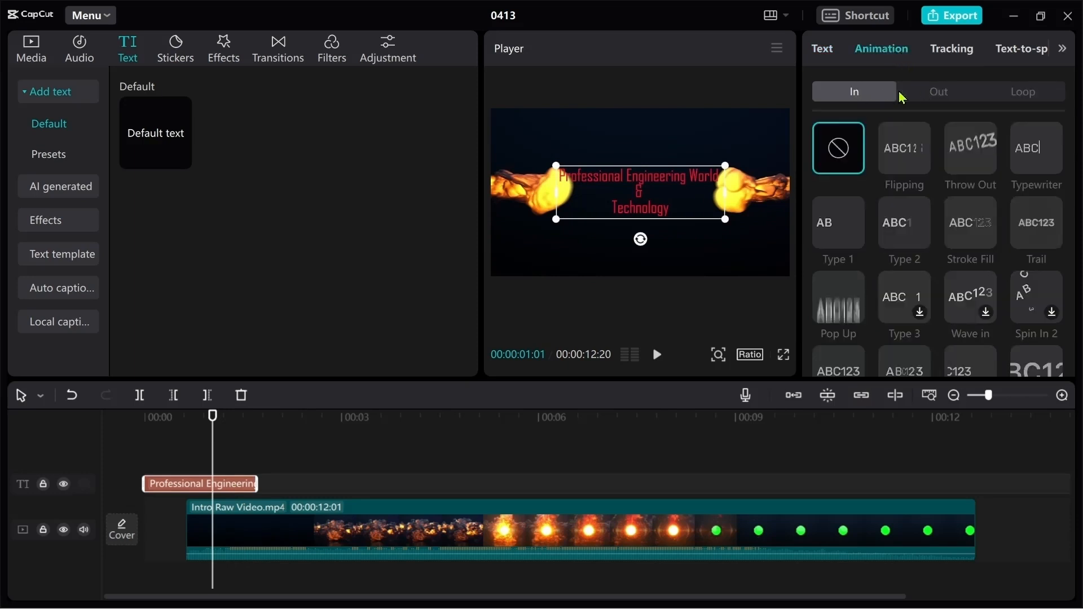
click(949, 100)
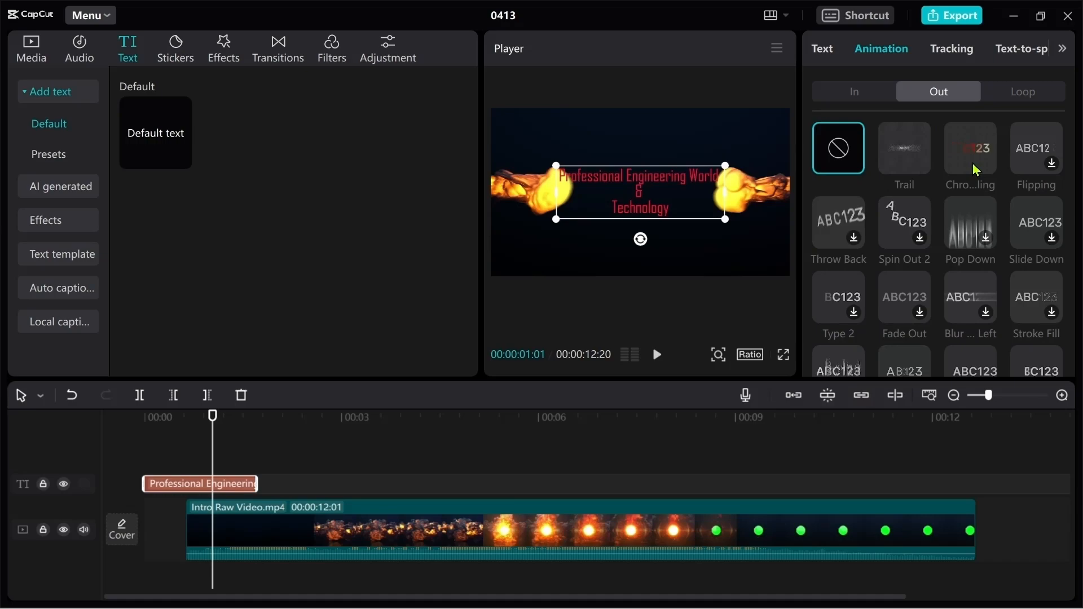
scroll(913, 275, down, 5)
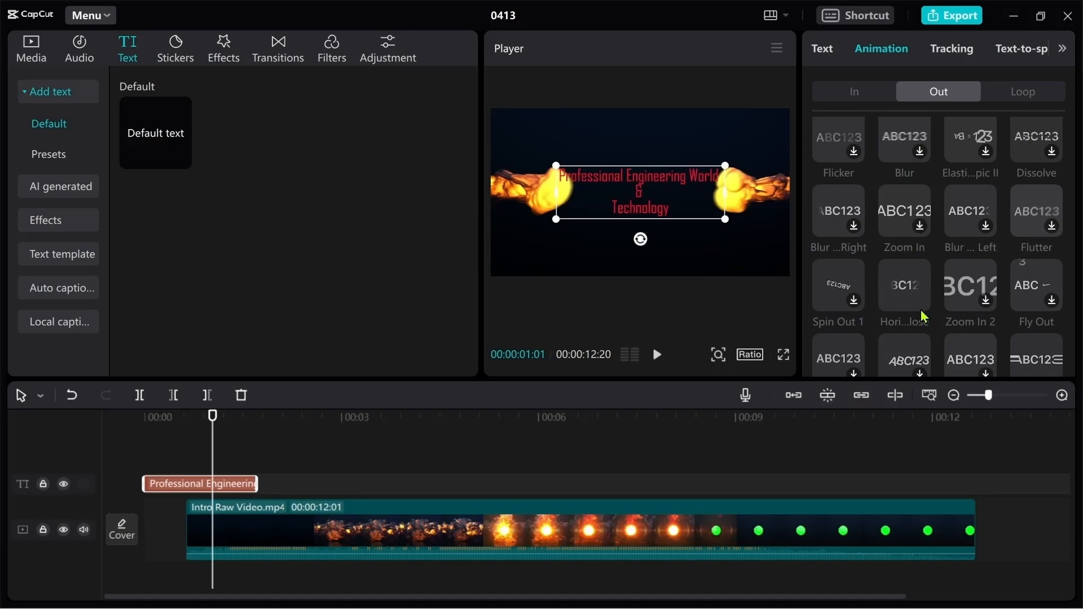
click(923, 311)
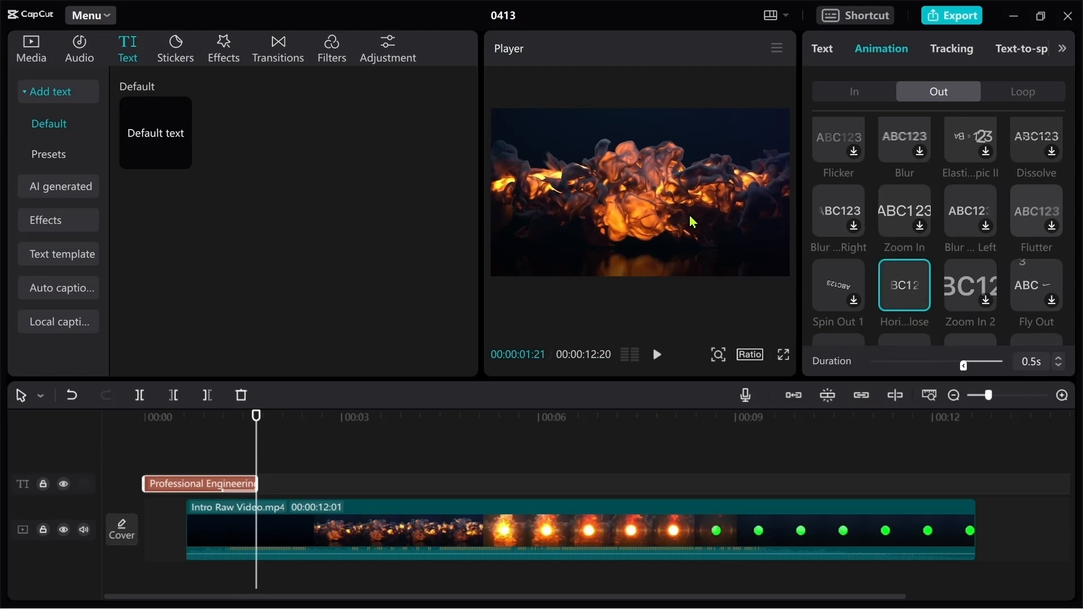
drag(257, 419, 243, 419)
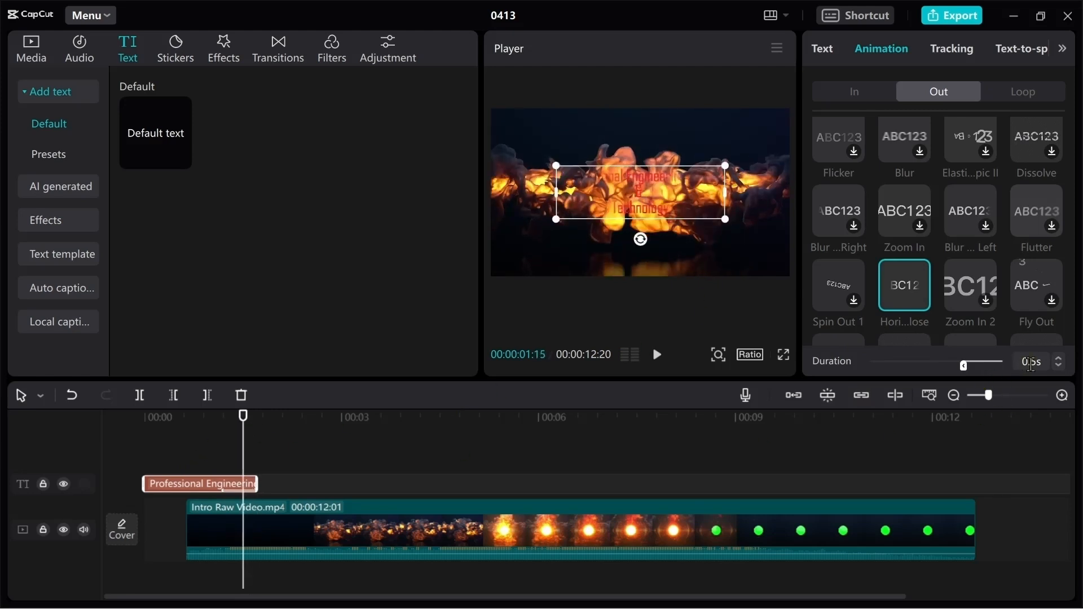
drag(964, 372, 931, 375)
Play the start of the intro in full screen to review the title's closing animation.
click(783, 354)
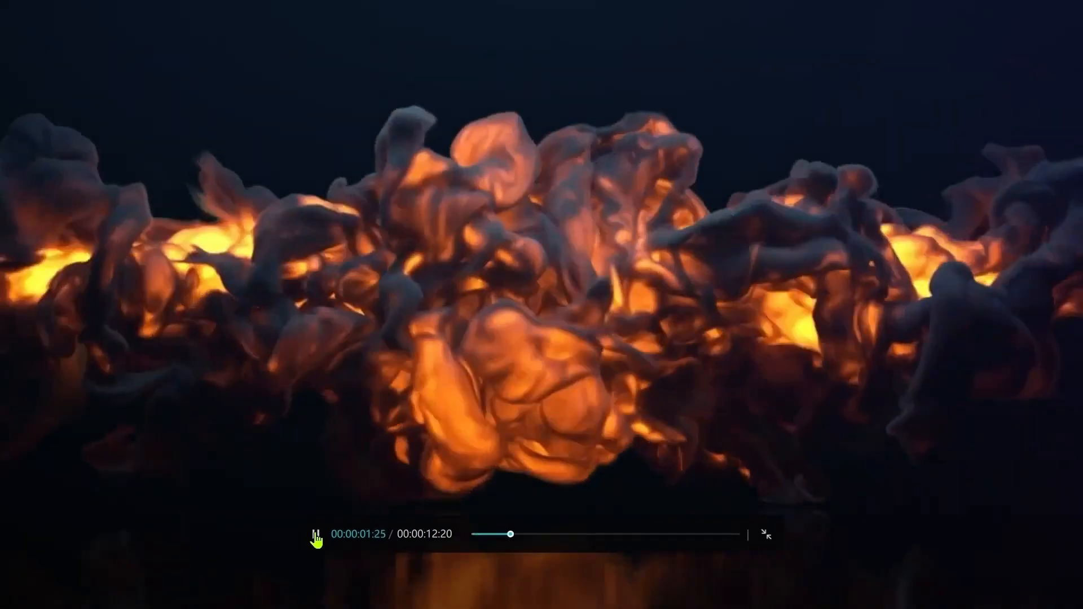
click(316, 535)
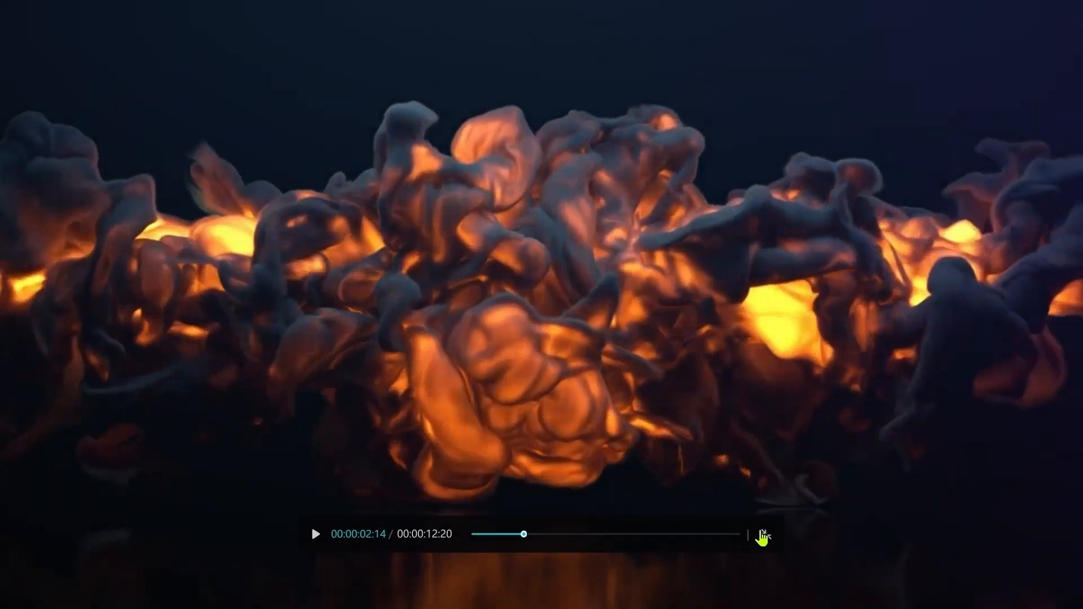
click(766, 535)
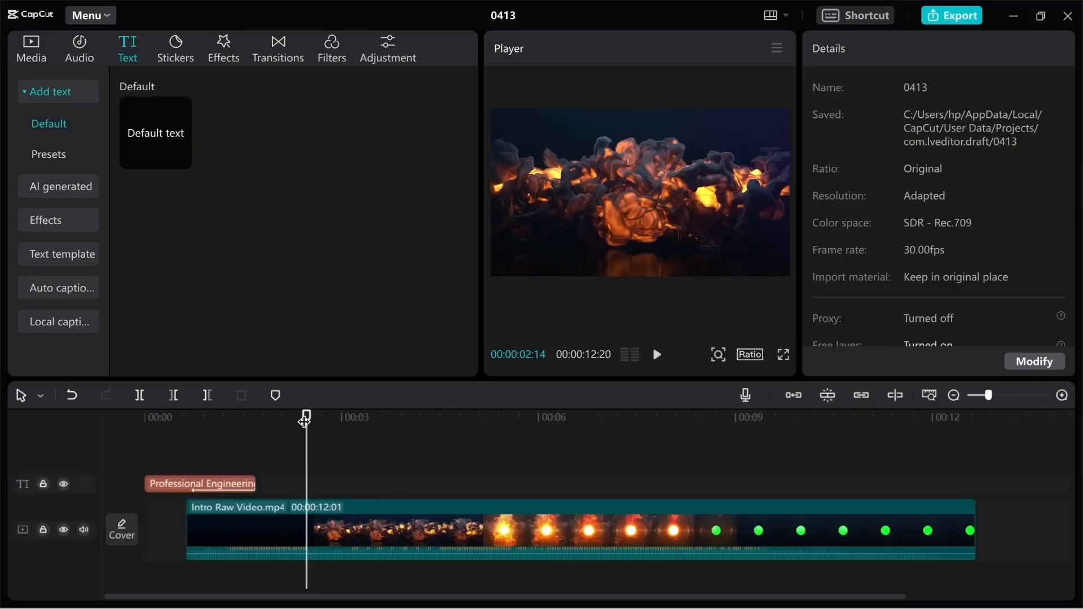
Add a default text clip at 00:00:05:08, where the bright fireball fills the center of the frame.
drag(307, 431, 490, 466)
click(783, 354)
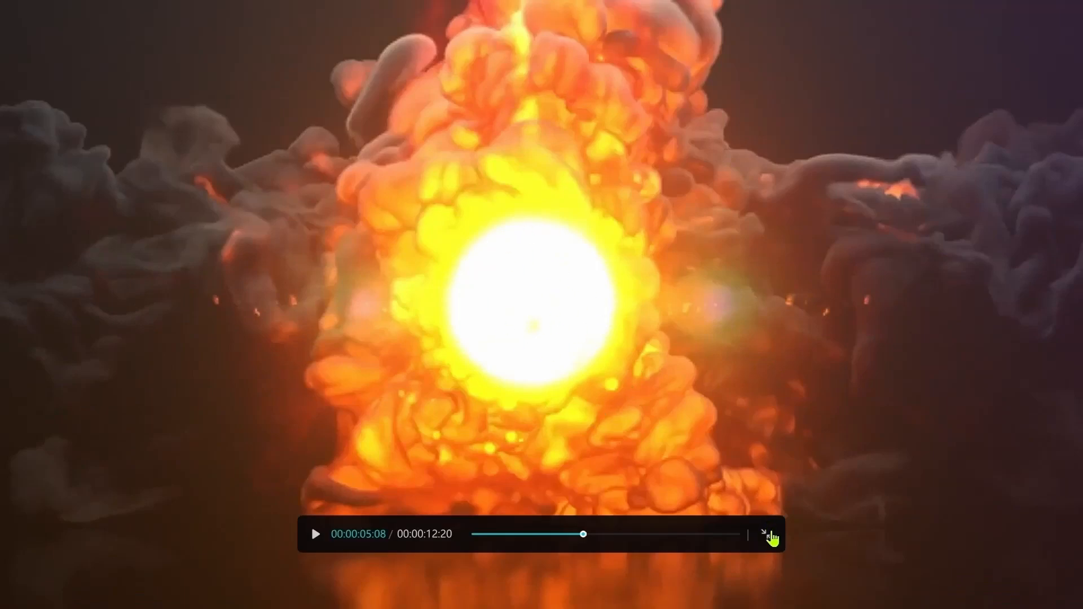
click(769, 535)
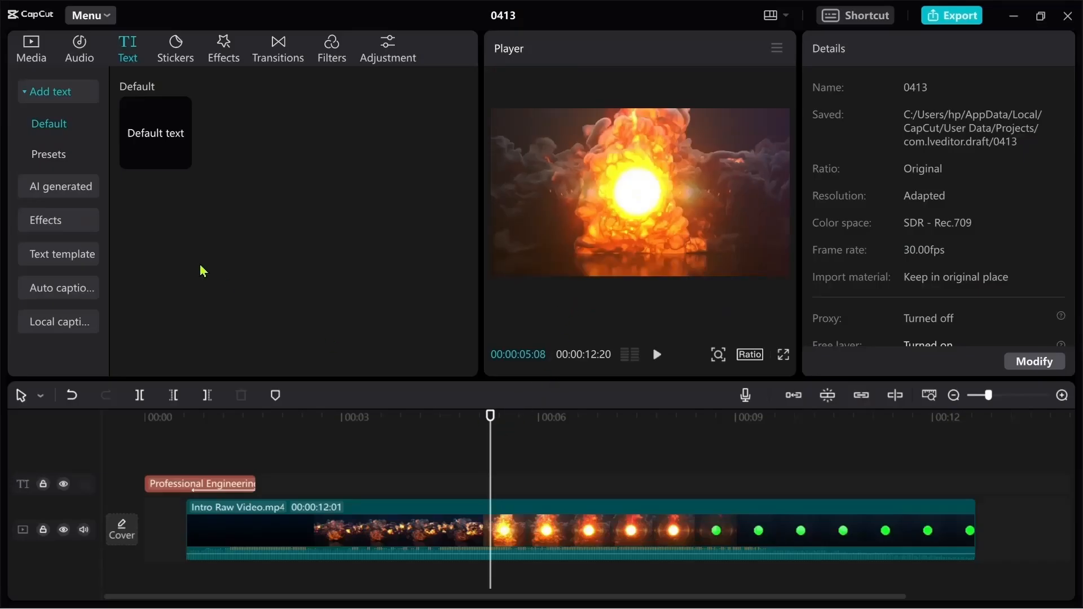
click(181, 159)
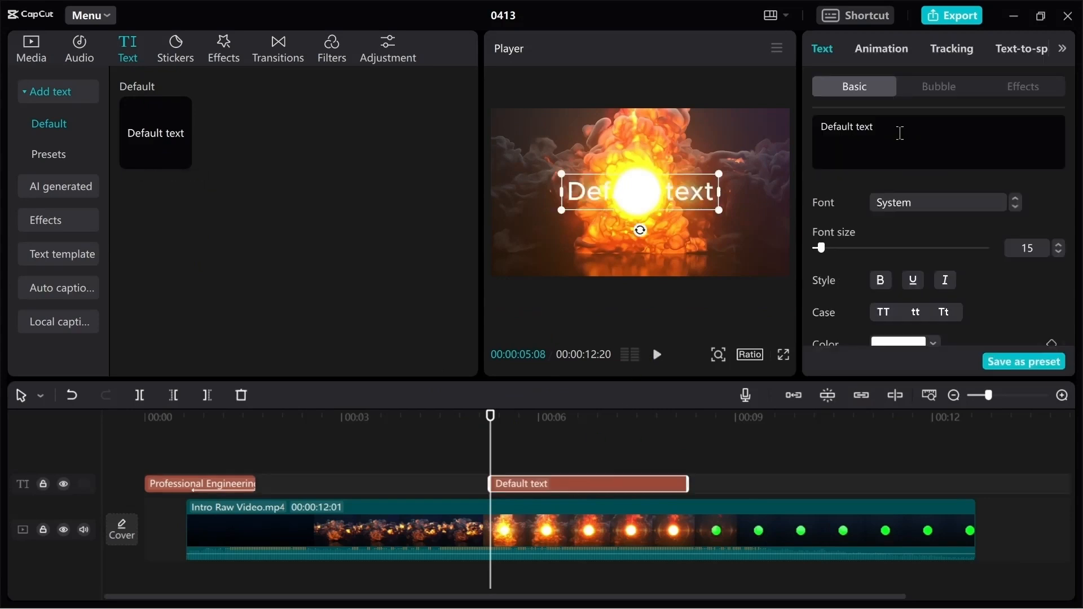
Replace the second text clip's placeholder text with "PEWT".
drag(890, 133, 822, 126)
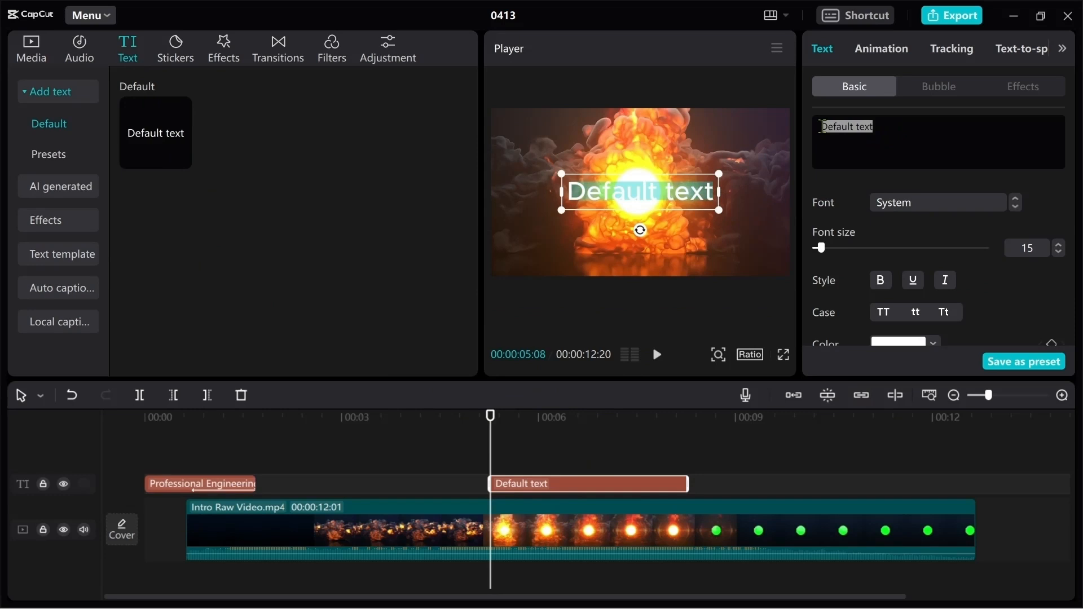
text(PE)
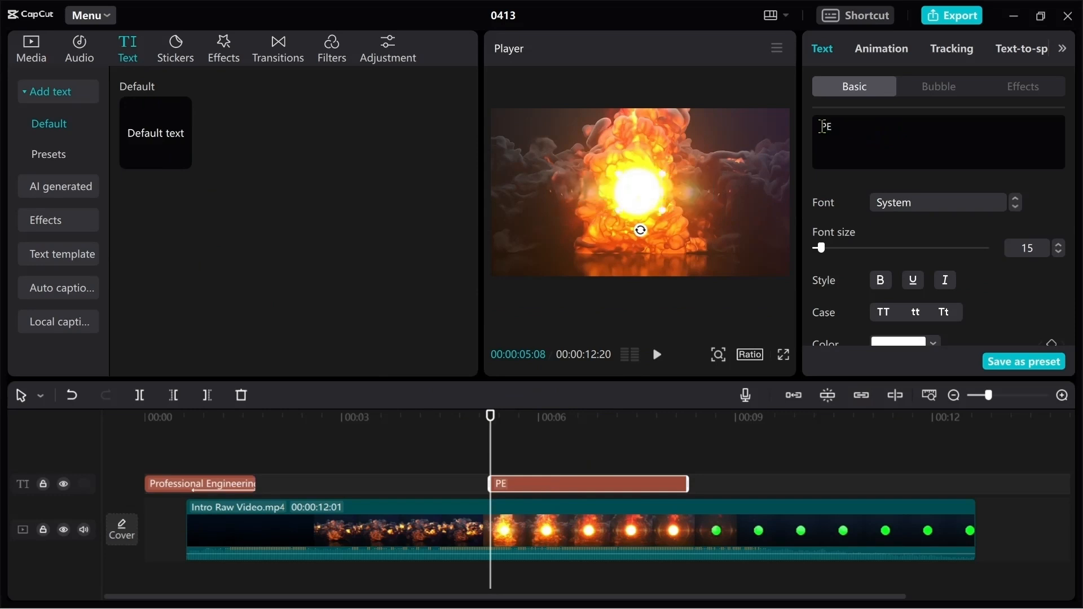
text(WT)
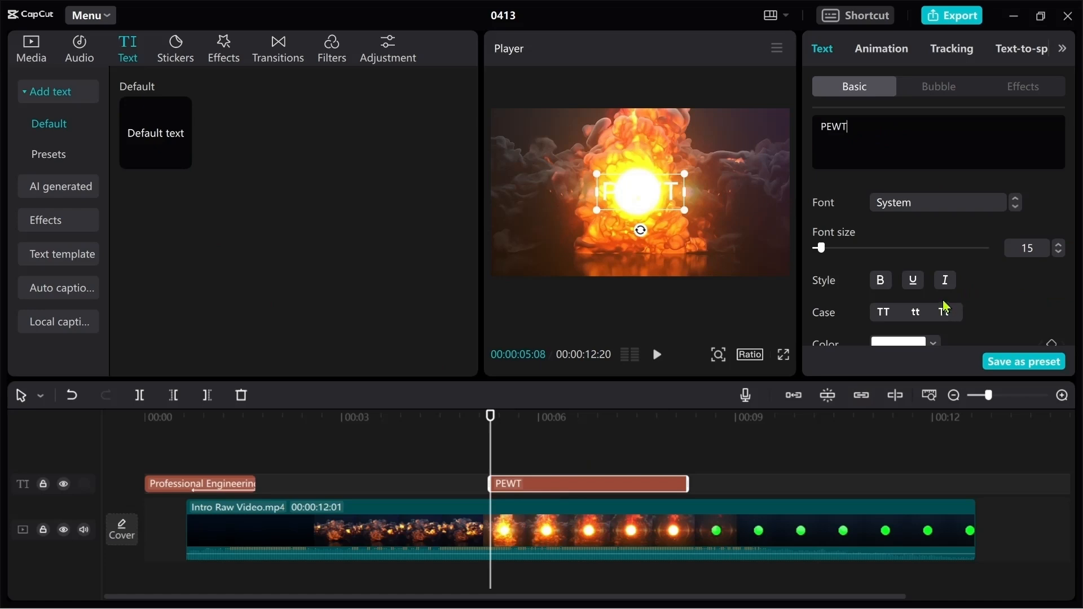
Change the PEWT text's color to the red swatch FF1837.
scroll(969, 309, down, 2)
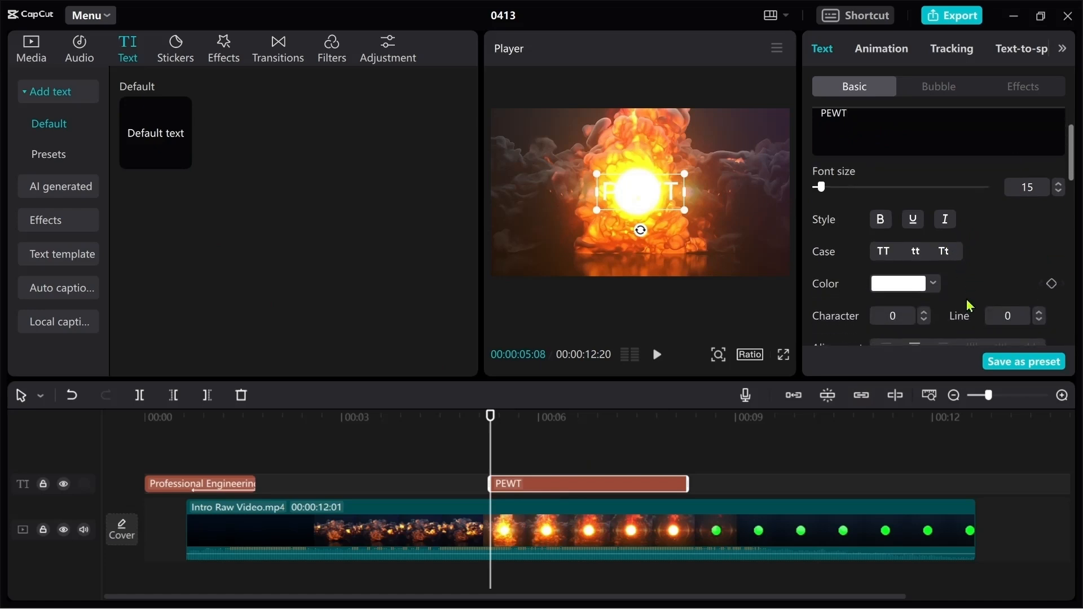
click(935, 283)
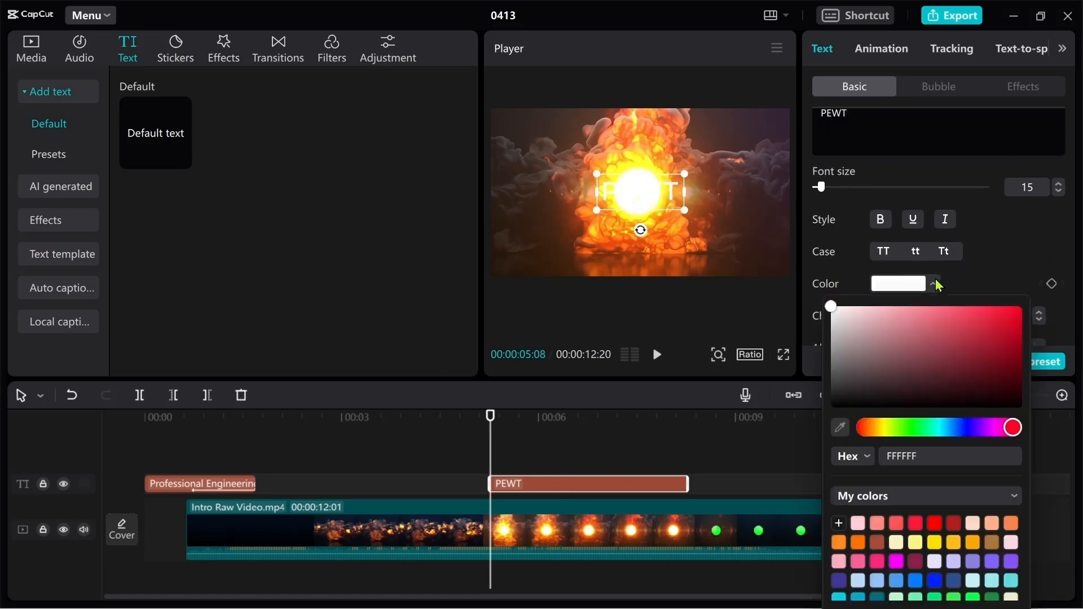
click(916, 523)
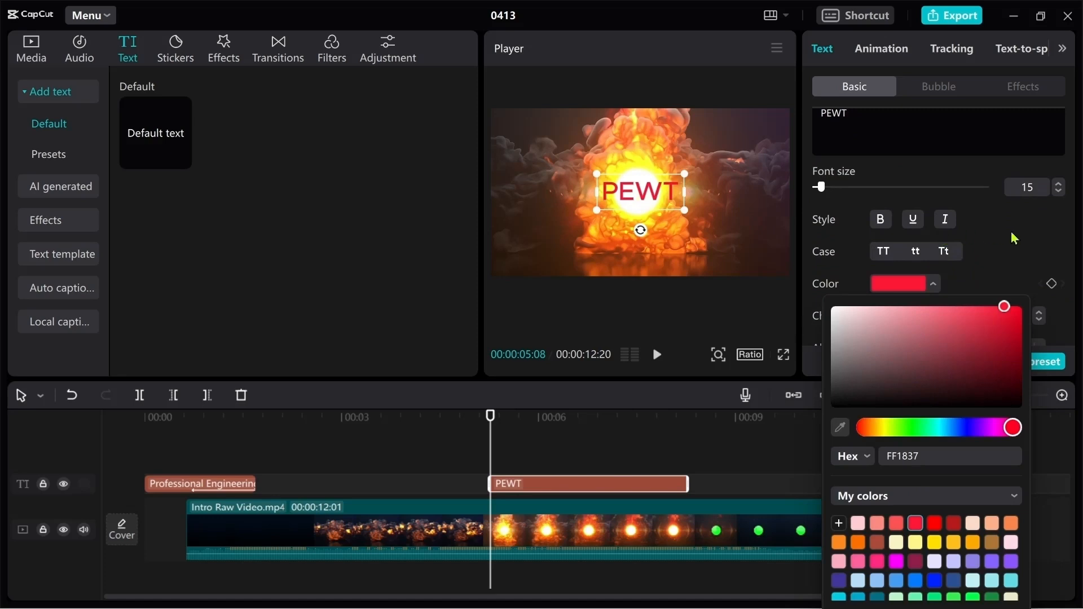
scroll(1038, 248, up, 2)
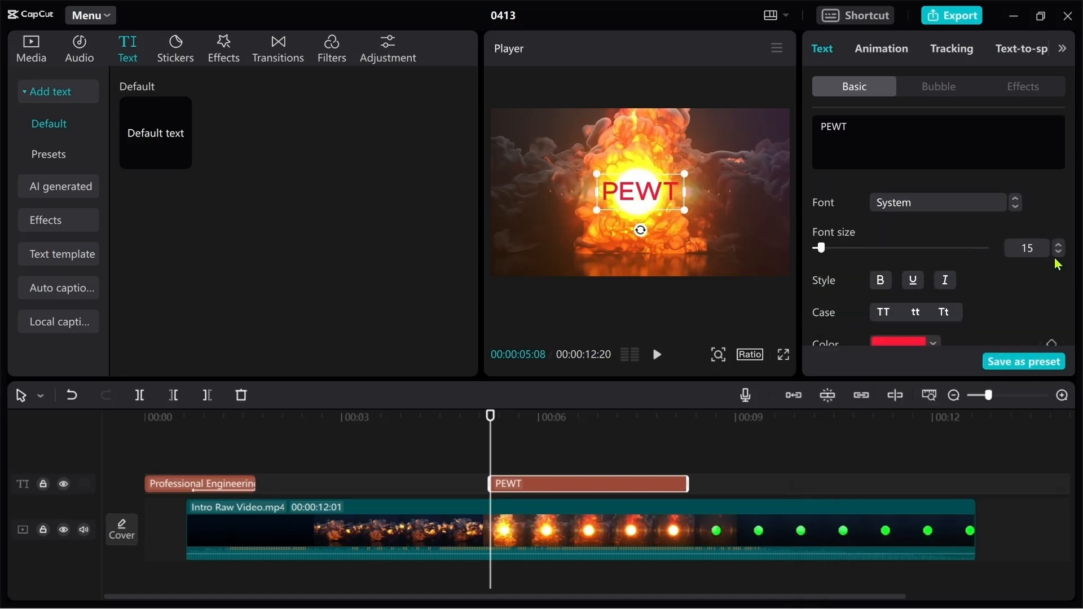
Set the PEWT text's font to Agency FB.
click(1015, 210)
click(1015, 210)
click(1015, 210)
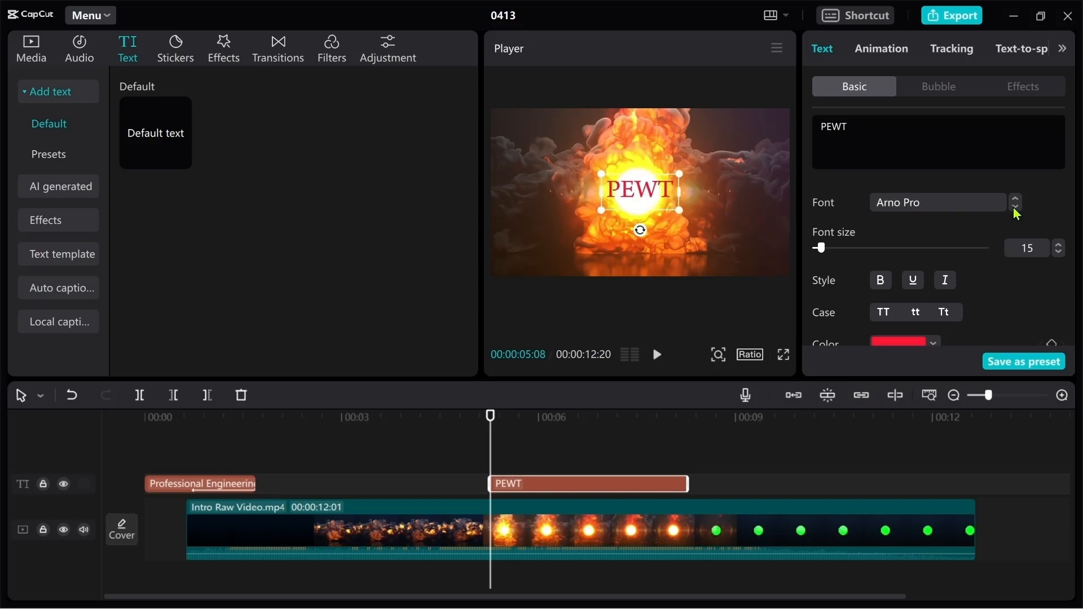
click(1015, 210)
click(1014, 209)
click(1014, 210)
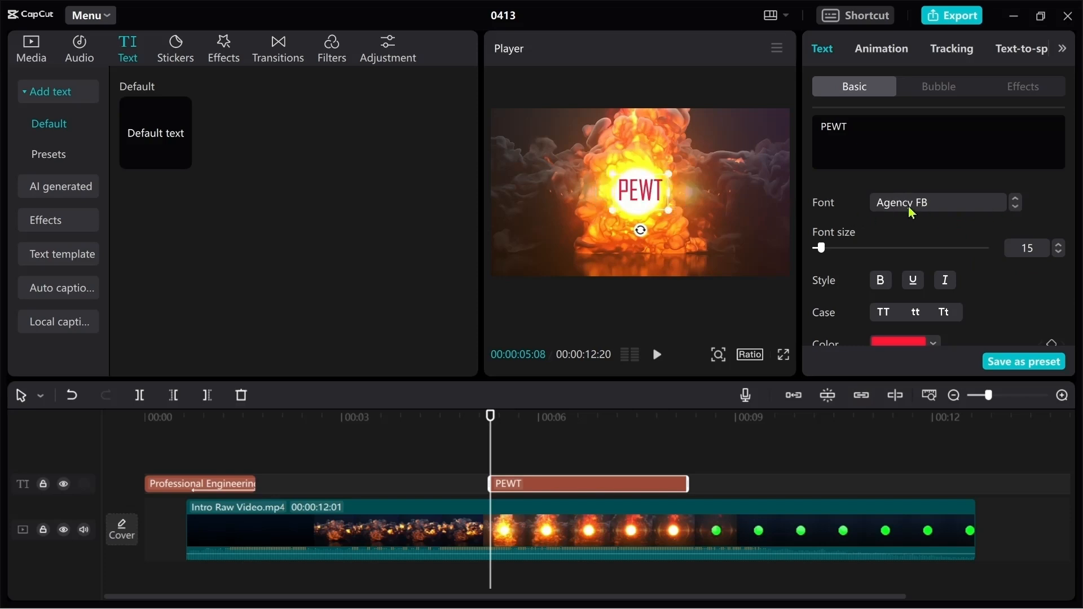
Set the PEWT text's font size to 13 and check the title in a full-screen preview.
click(1059, 255)
click(1059, 255)
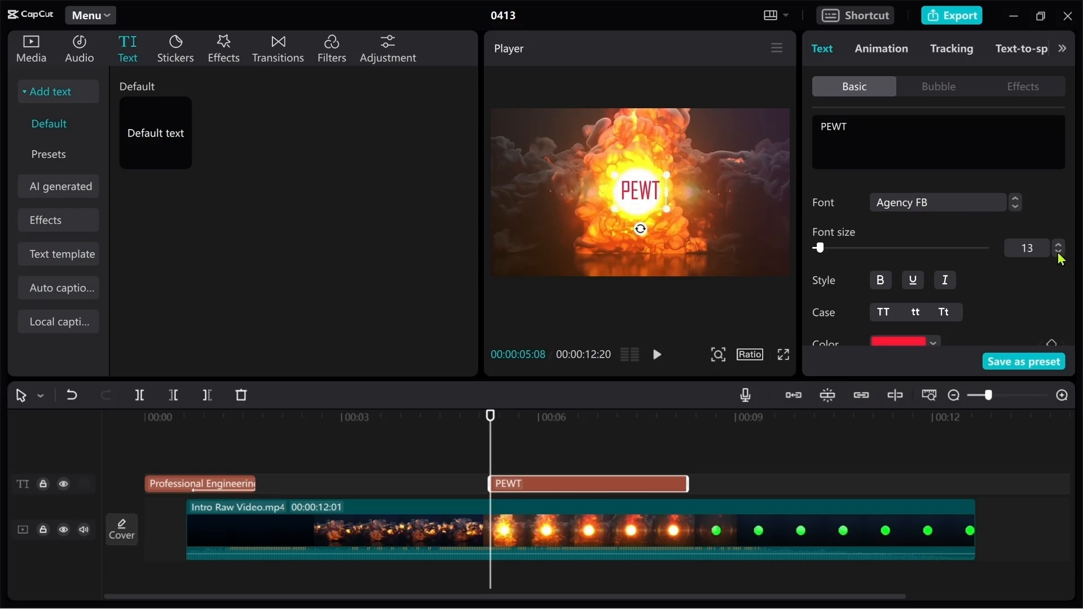
click(782, 354)
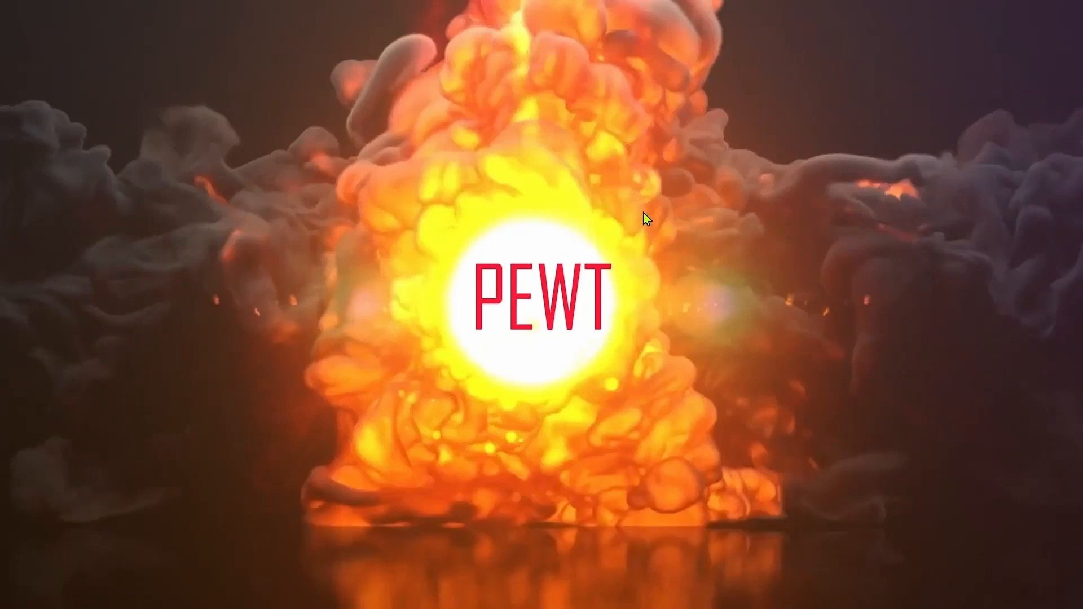
mouse_move(800, 563)
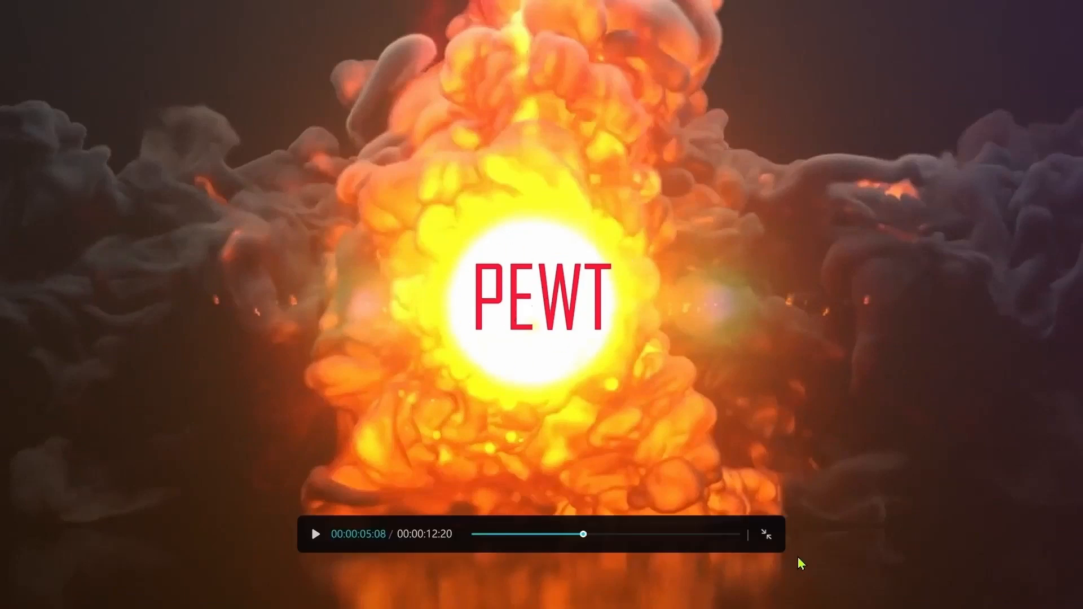
click(766, 533)
Center the PEWT text on the fireball's white core and shorten the end of its clip slightly.
click(578, 489)
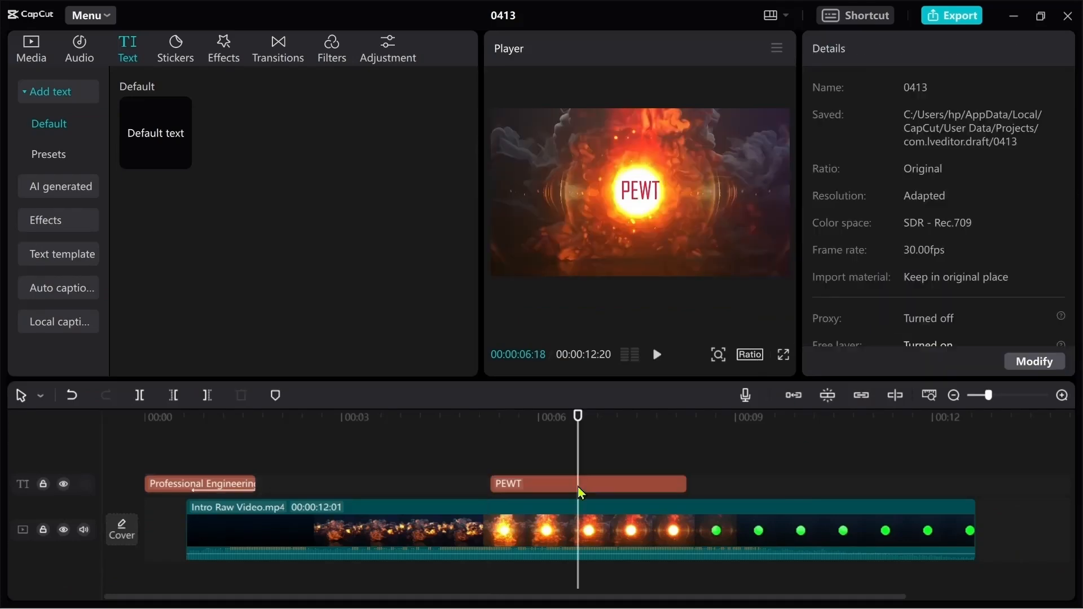
click(639, 202)
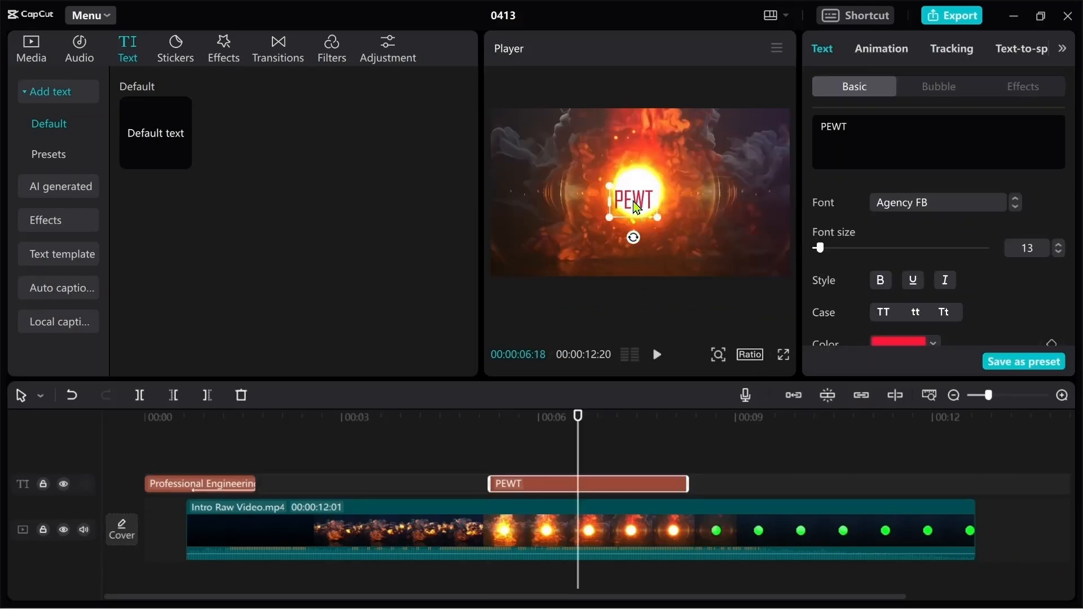
drag(633, 201, 637, 195)
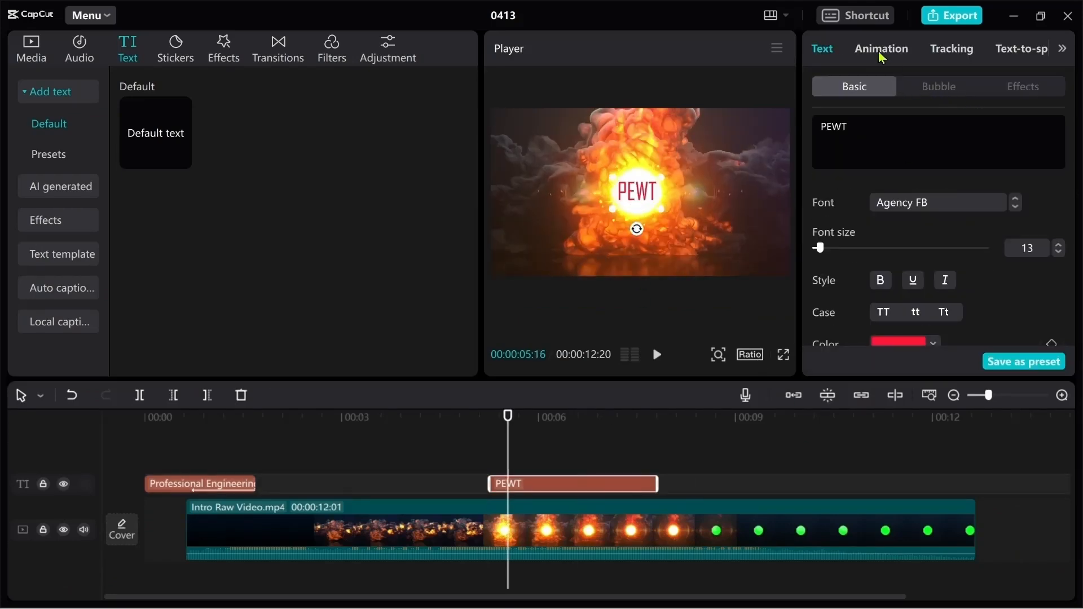
Apply the Fold entrance animation to the PEWT text with a duration of 0.6 s.
click(873, 47)
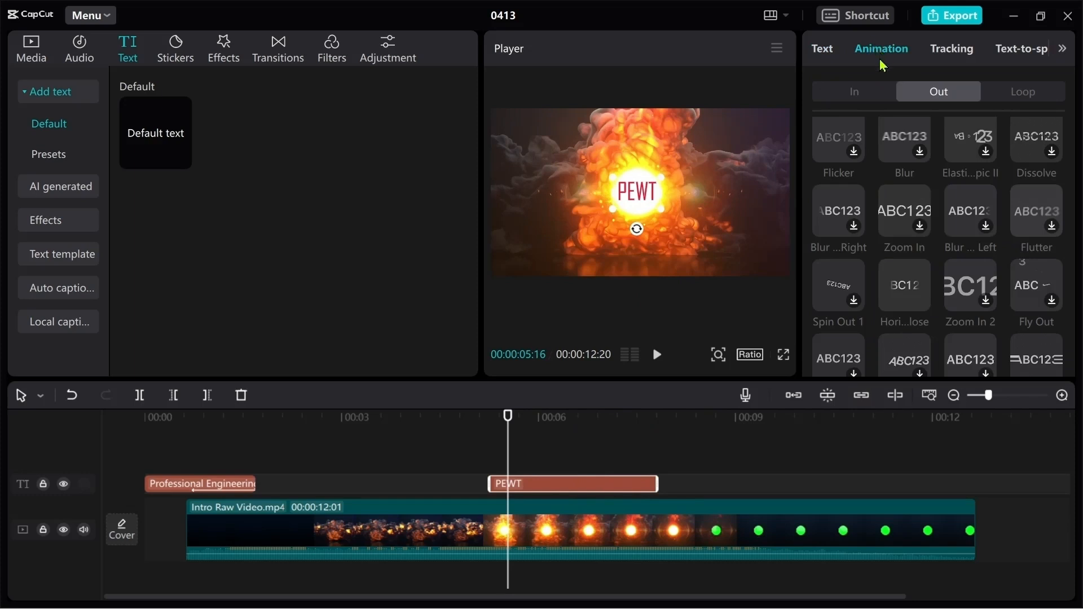
click(859, 92)
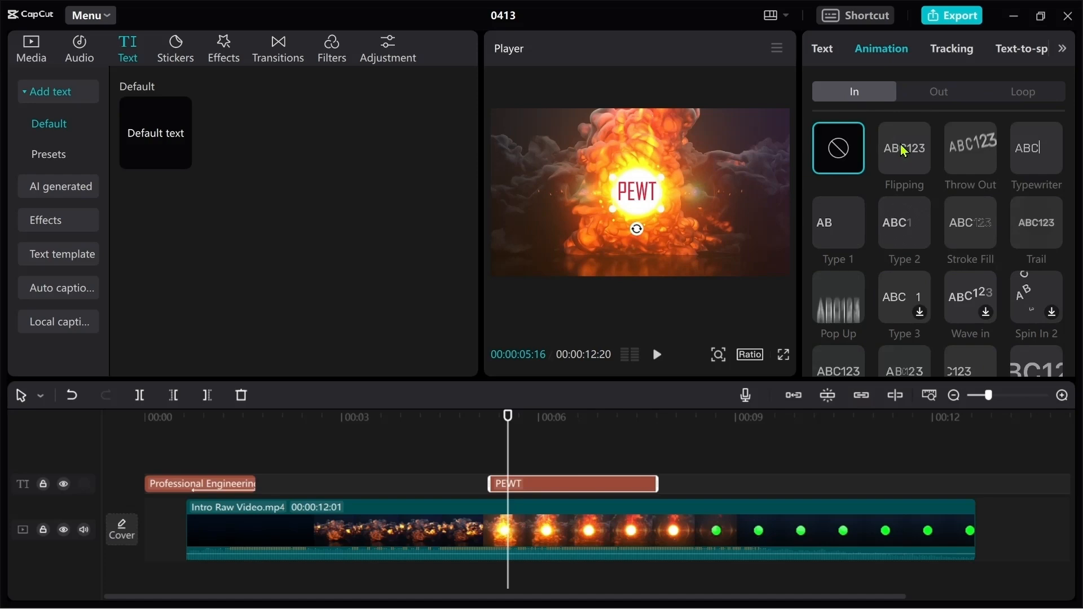
scroll(961, 158, down, 3)
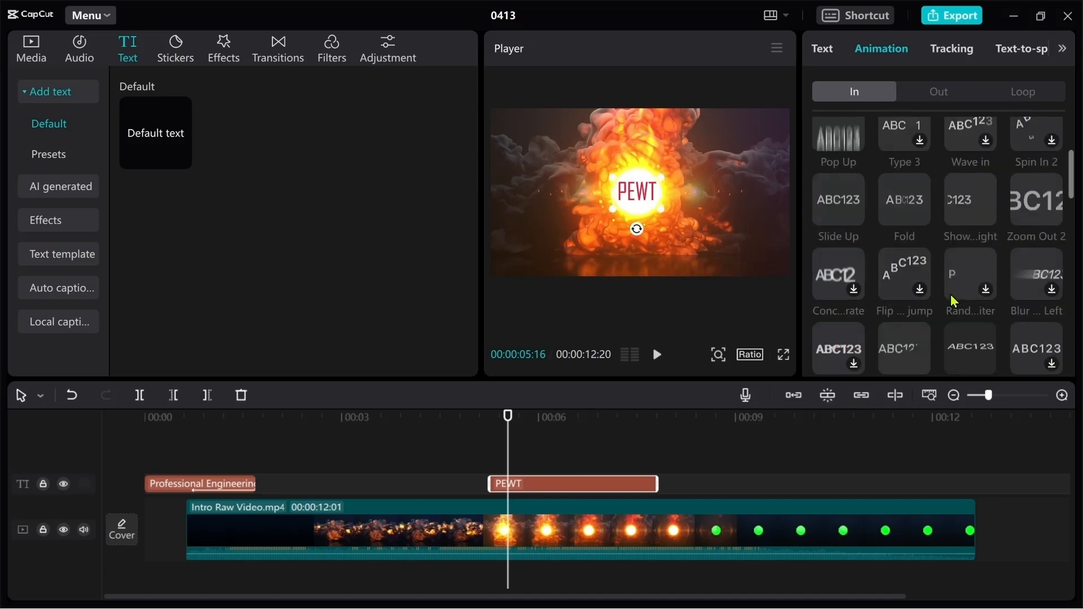
click(915, 224)
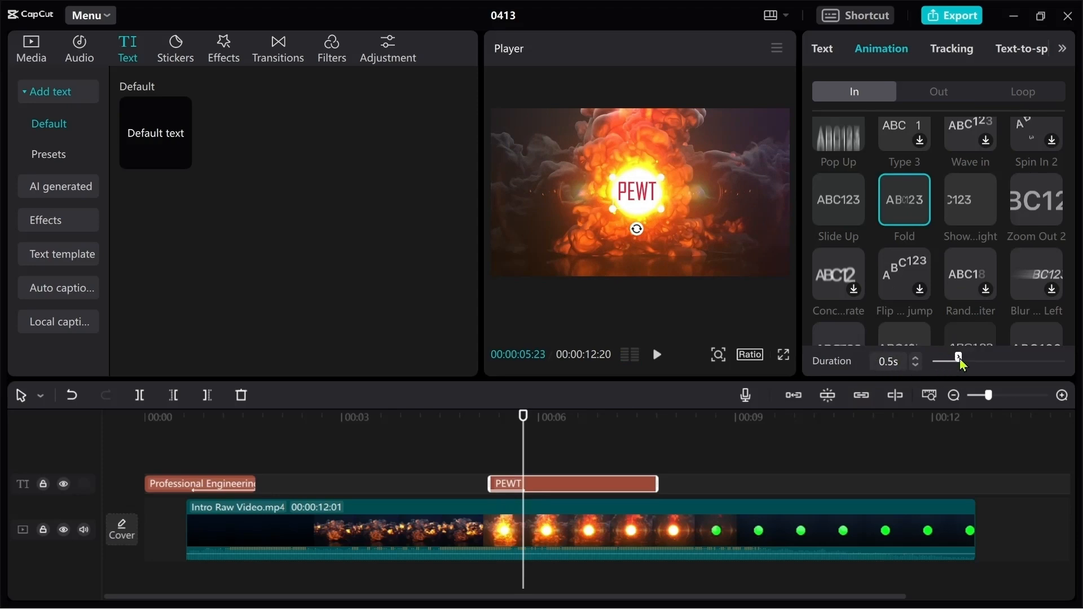
drag(964, 360, 965, 360)
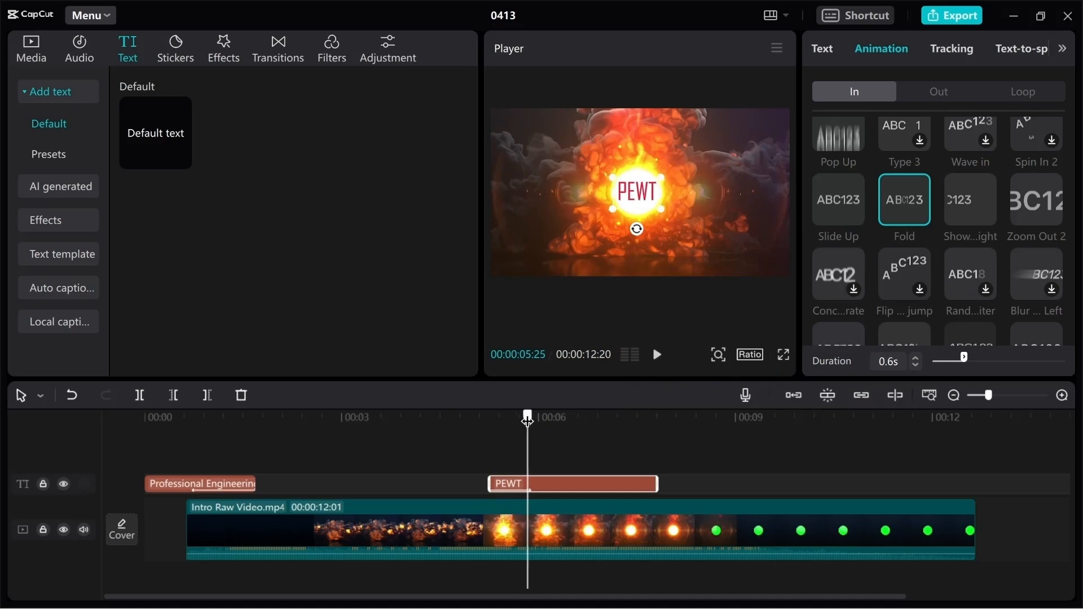
Play the PEWT title animation in full screen from 00:00:04:06 to review it.
click(421, 417)
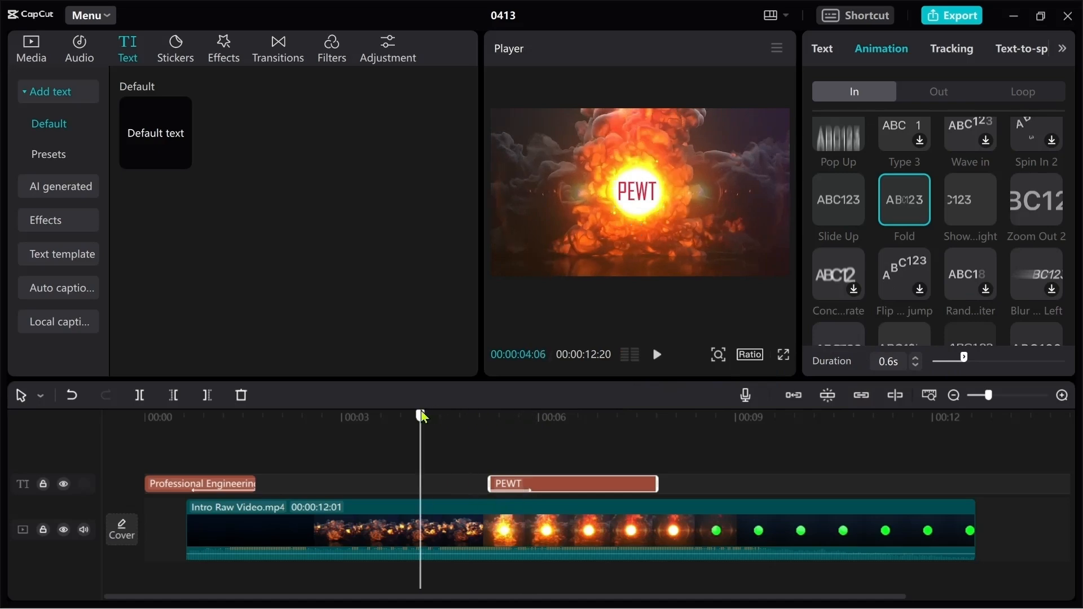
click(783, 354)
click(315, 535)
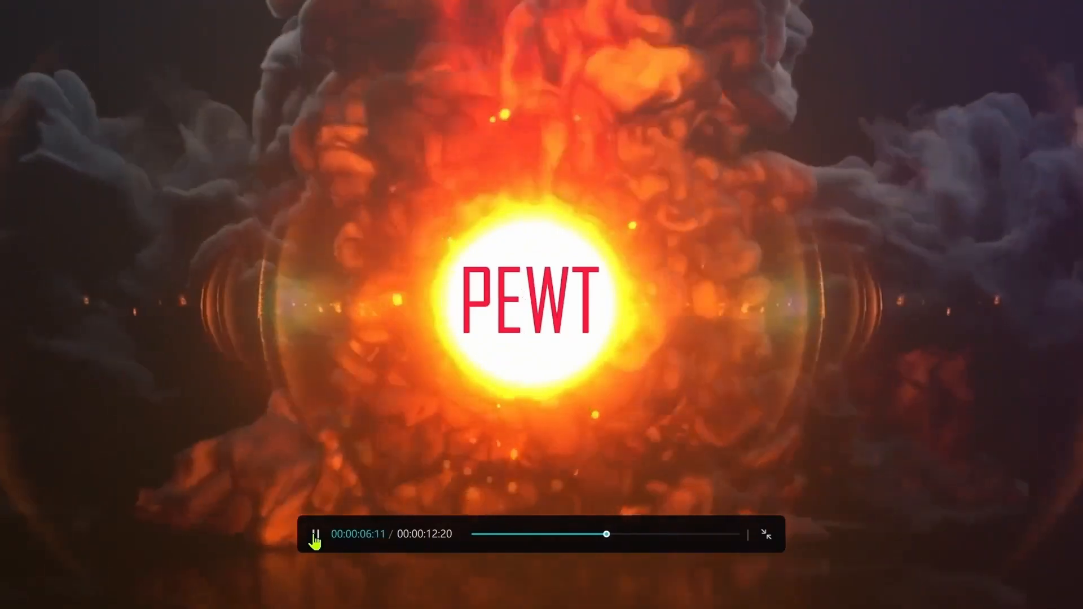
click(315, 534)
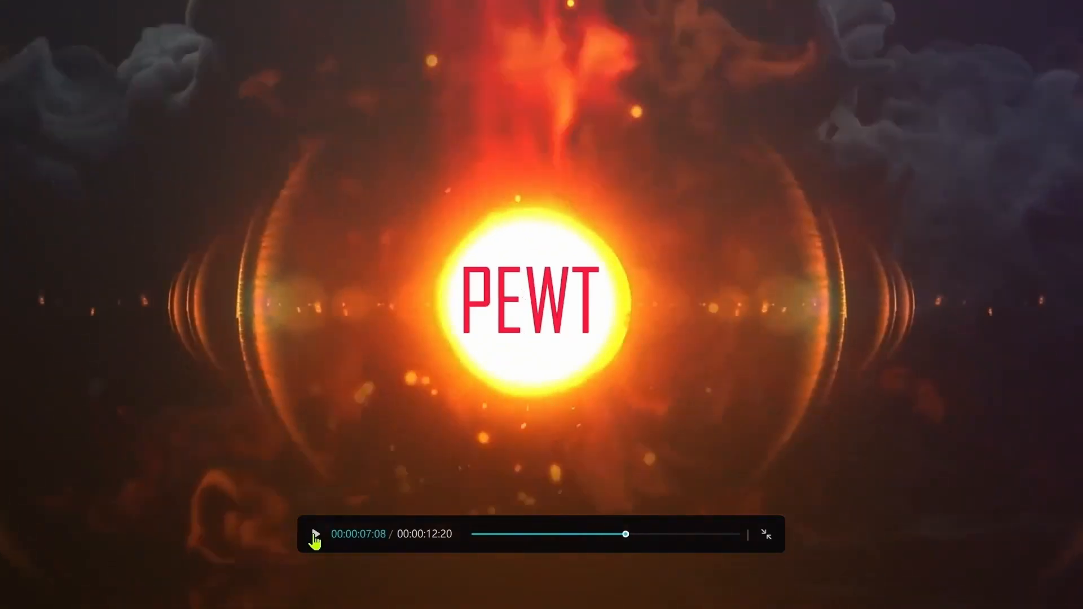
click(765, 543)
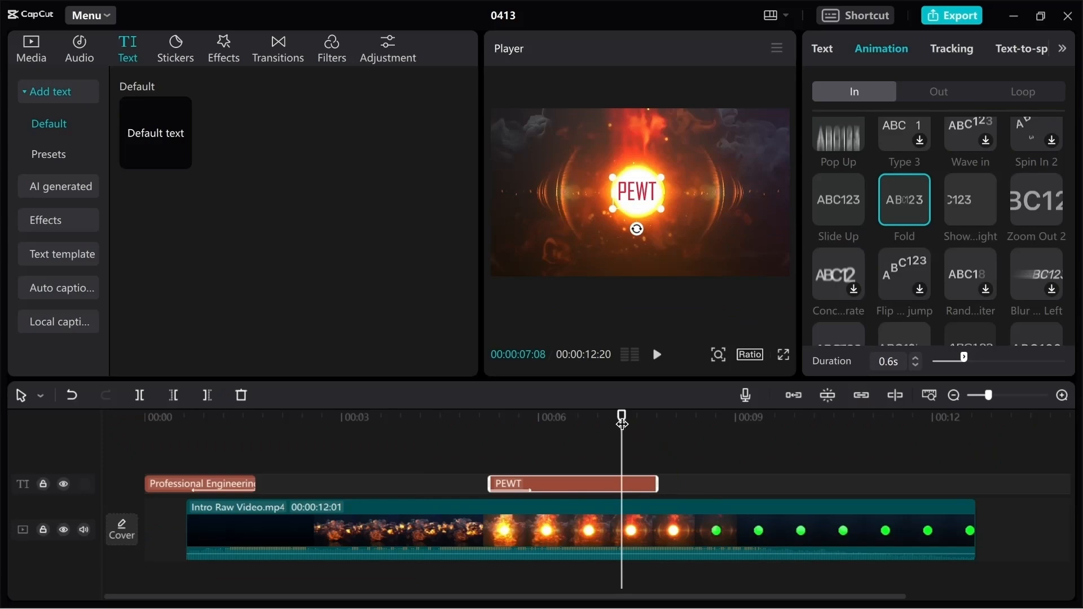
Trim the PEWT clip's end to about 00:00:07:17, where the green circle starts appearing, and play back the title section.
drag(622, 423, 646, 424)
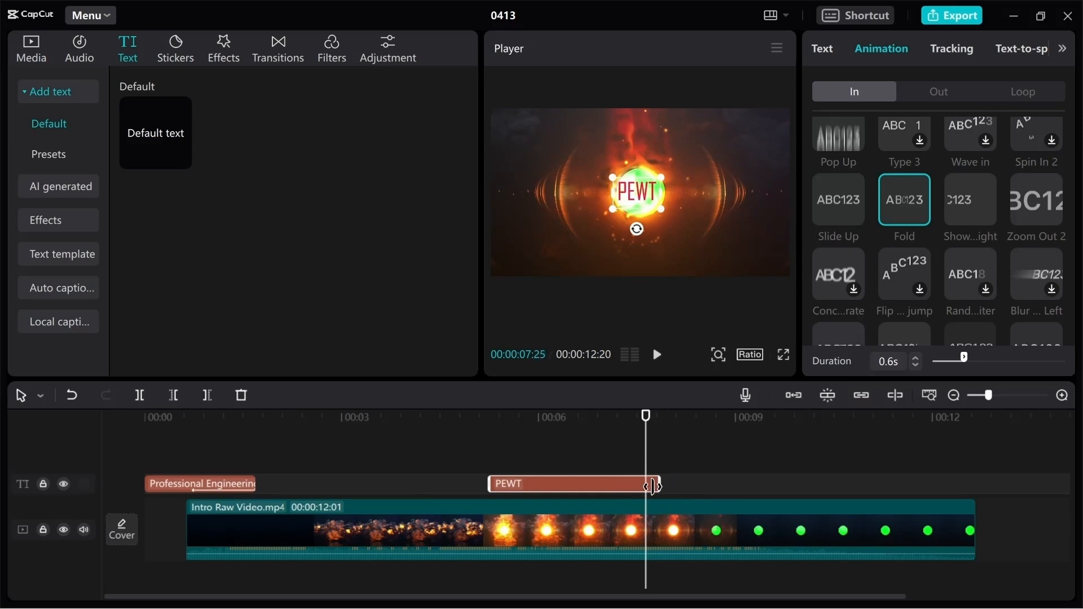
drag(656, 487, 640, 486)
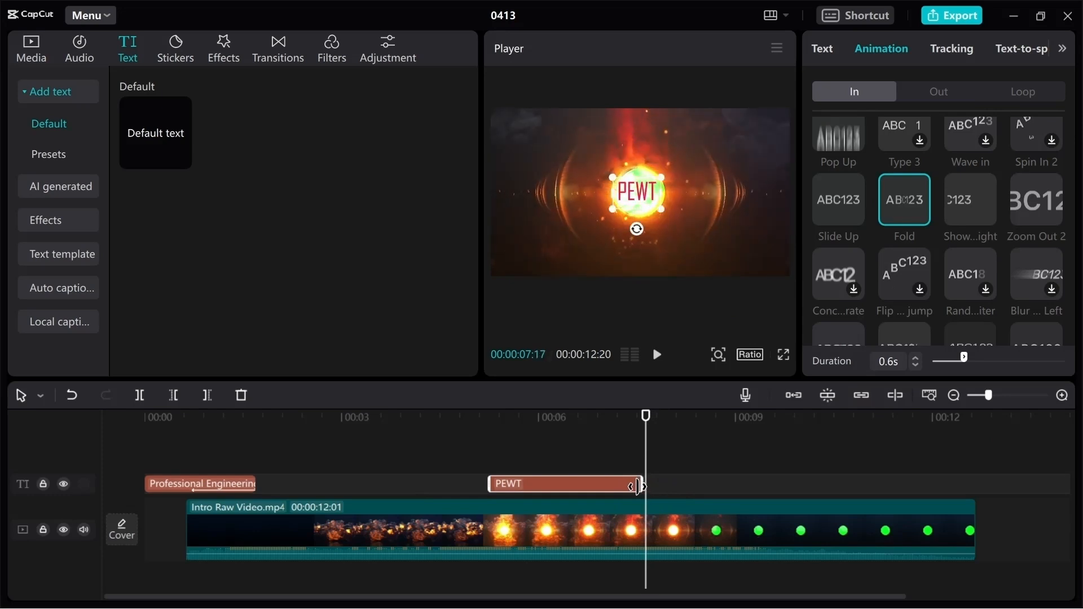
click(644, 424)
drag(644, 424, 484, 426)
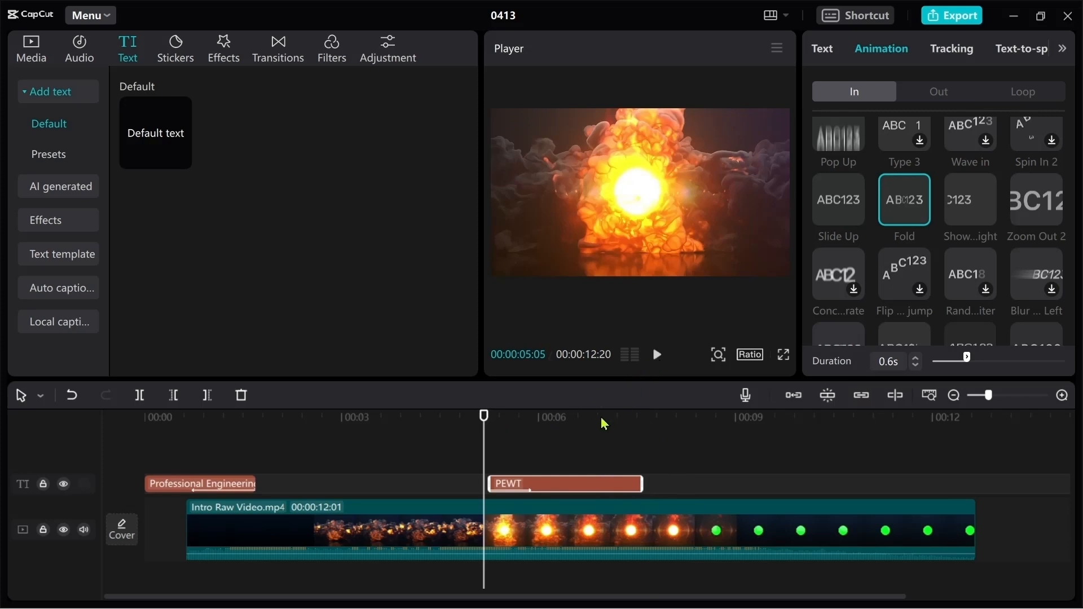
click(657, 356)
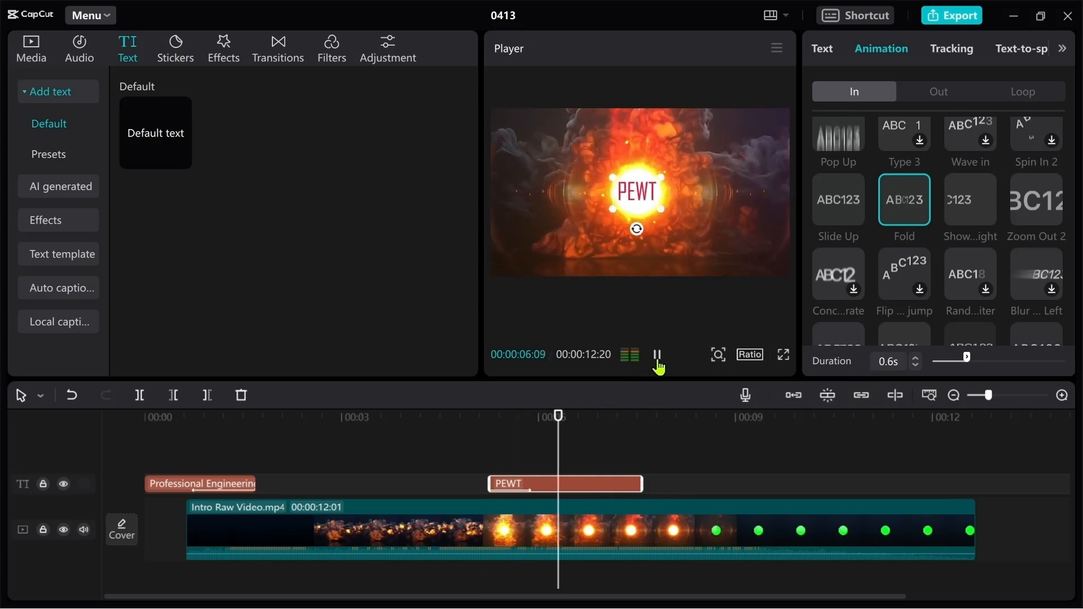
click(658, 357)
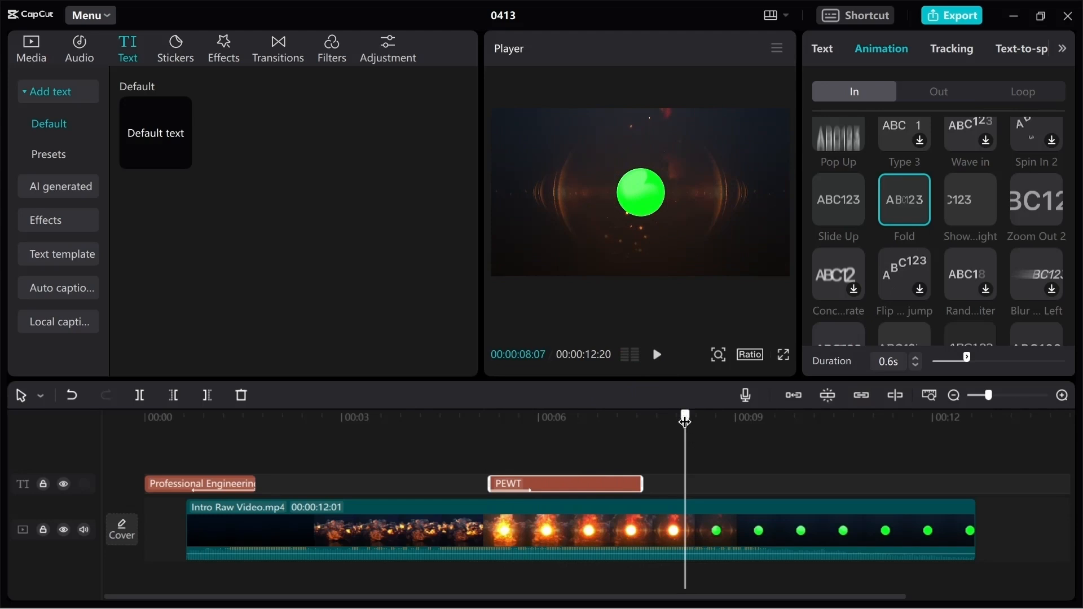
Import the Professional Engineering World & Technology logo PNG and place it on an overlay track starting at 00:00:07:18.
drag(685, 420, 644, 415)
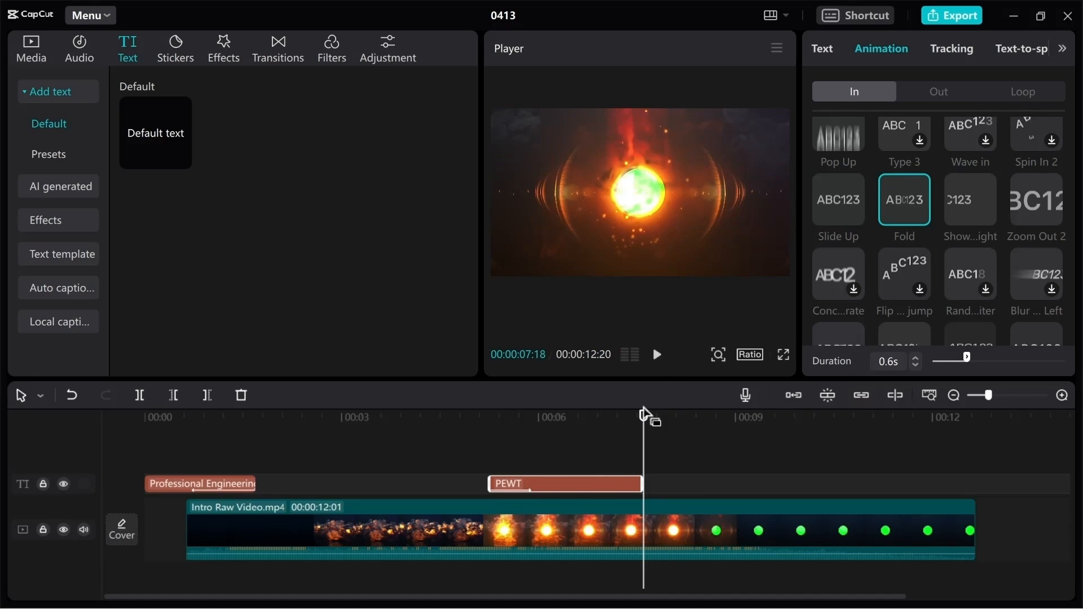
click(30, 51)
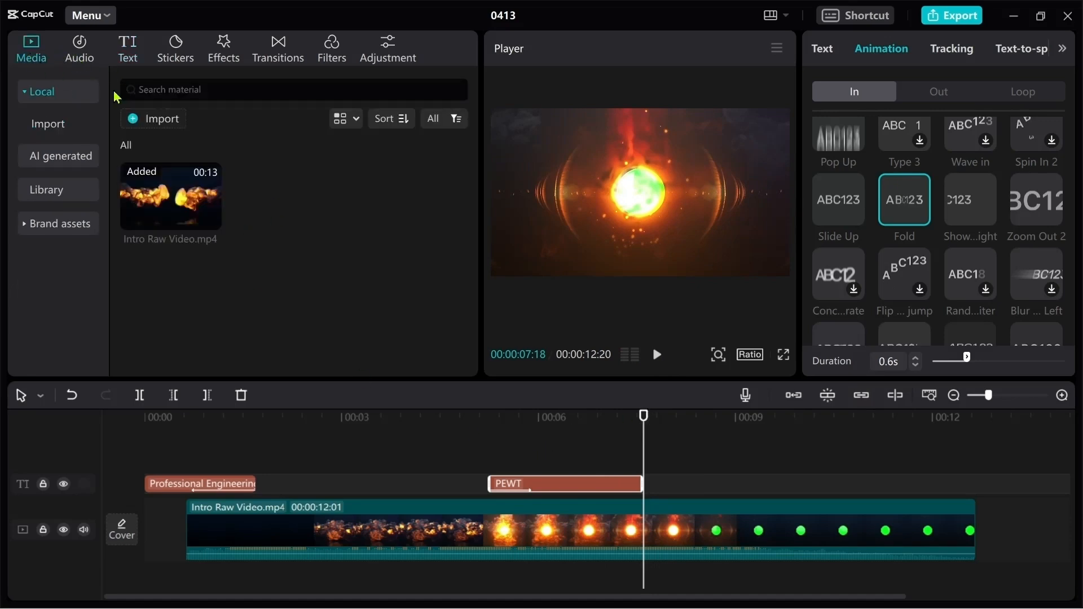
click(145, 120)
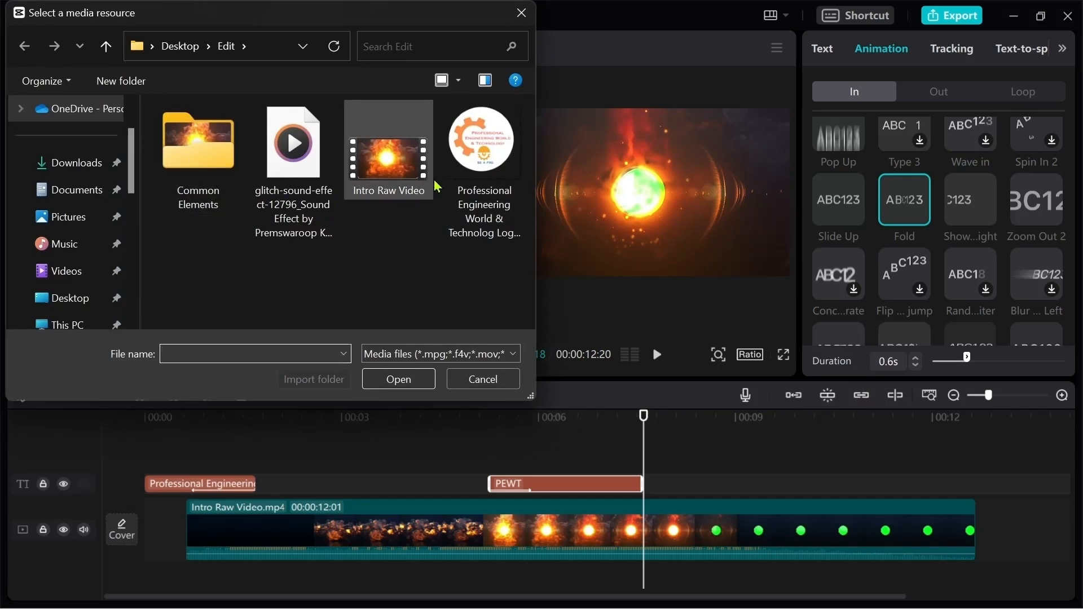
click(484, 158)
click(388, 378)
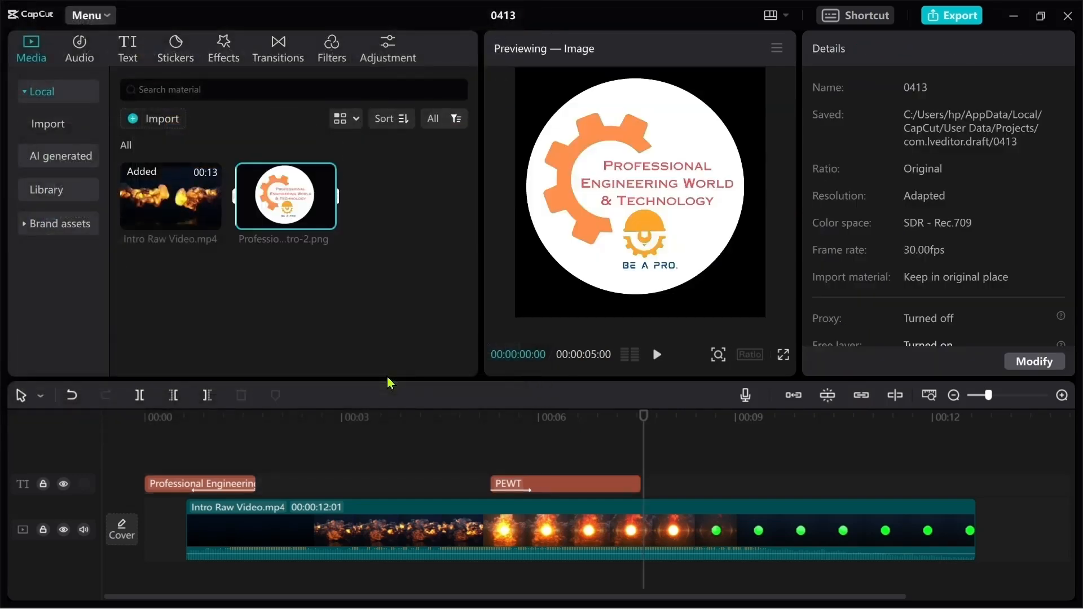
drag(321, 217, 642, 452)
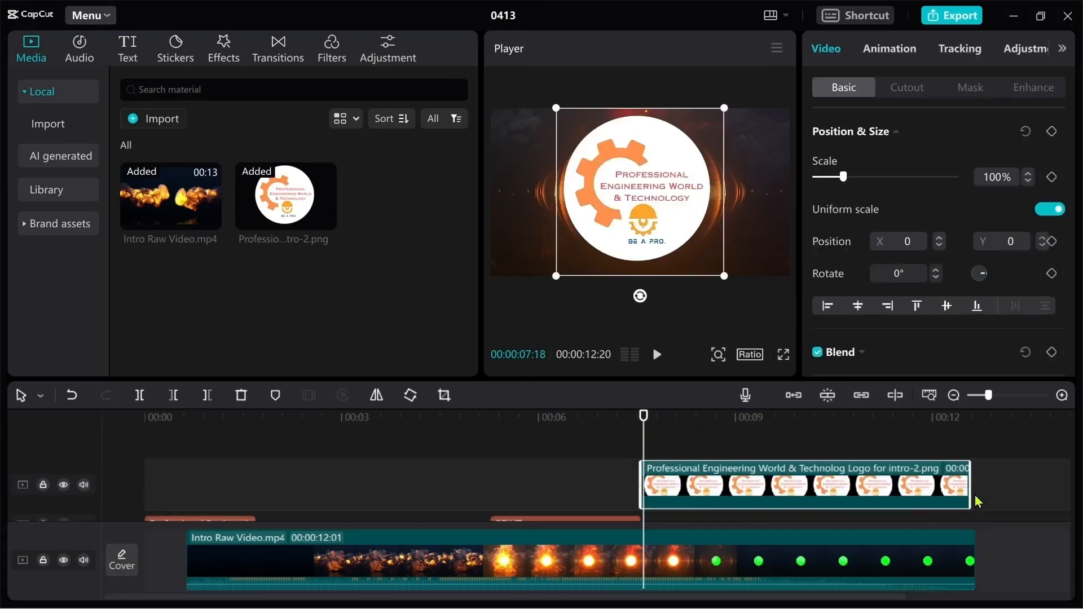
Extend the logo clip's end to match the end of the intro video at 00:00:12:20.
drag(970, 490, 975, 490)
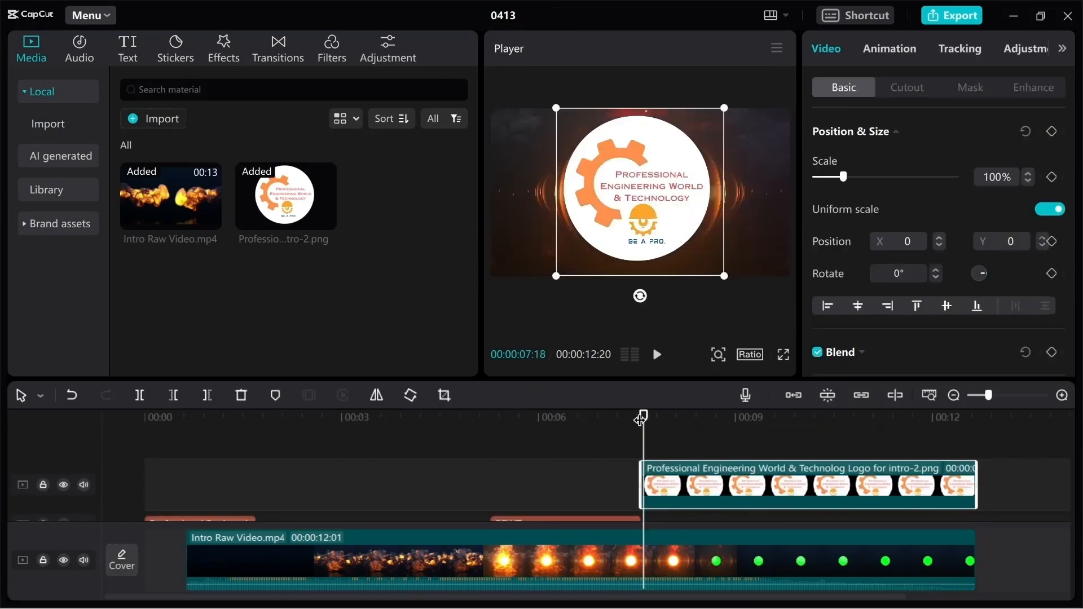
drag(643, 416, 977, 432)
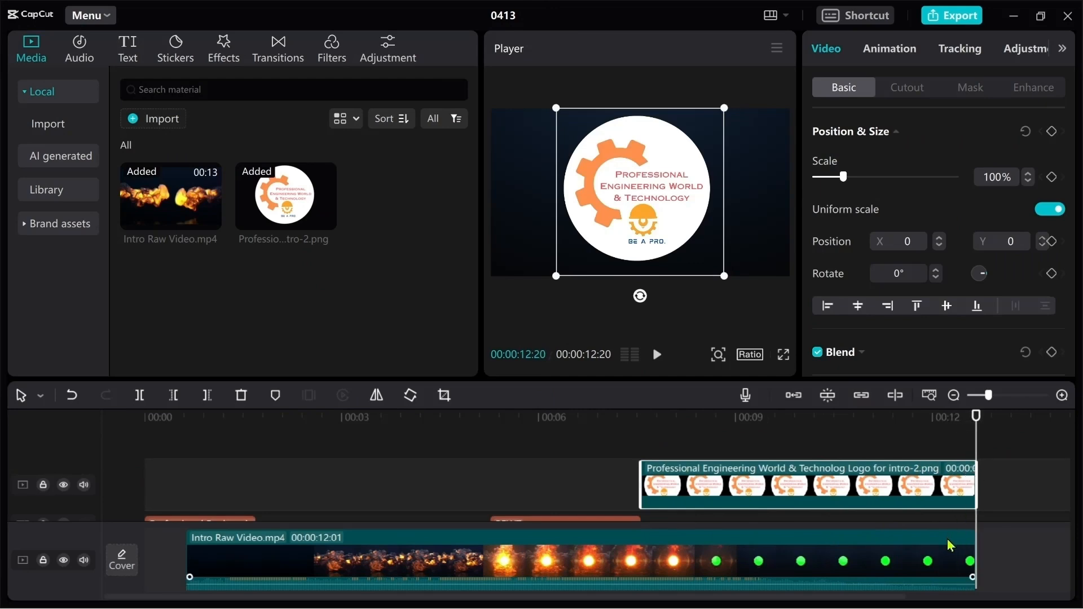
click(943, 564)
click(952, 499)
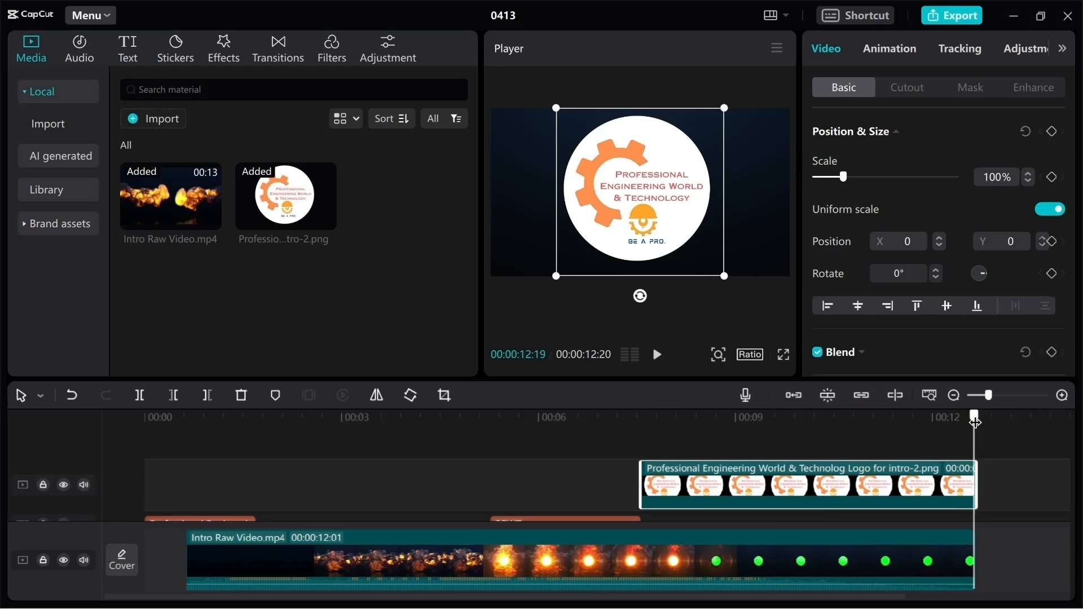
Scale the logo to 36% at position X 33, Y -22 so it covers the green circle, and preview it in full screen.
drag(977, 416, 639, 430)
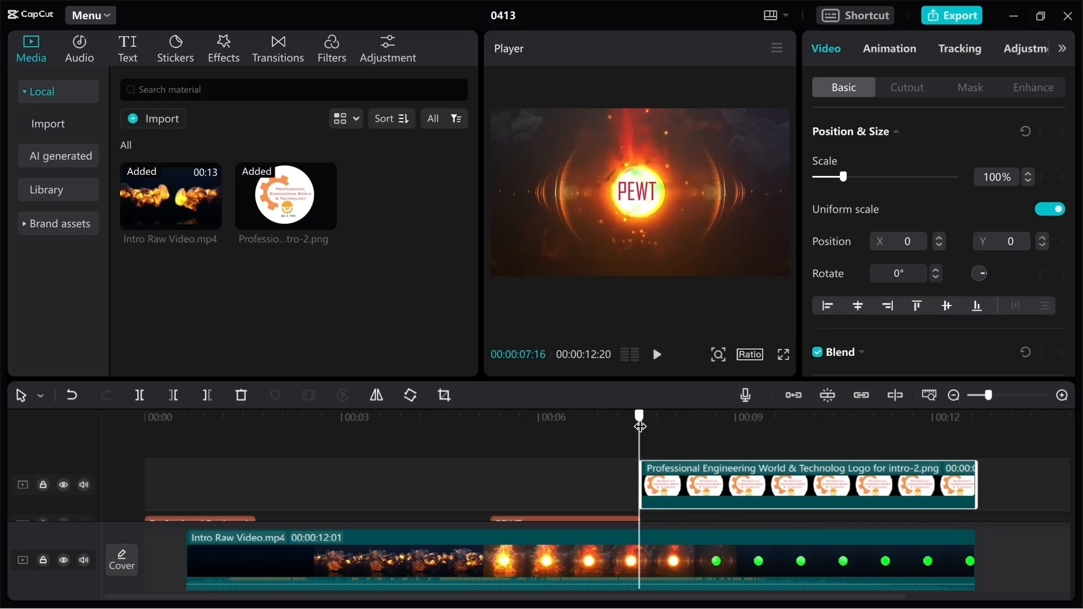
drag(639, 426, 641, 426)
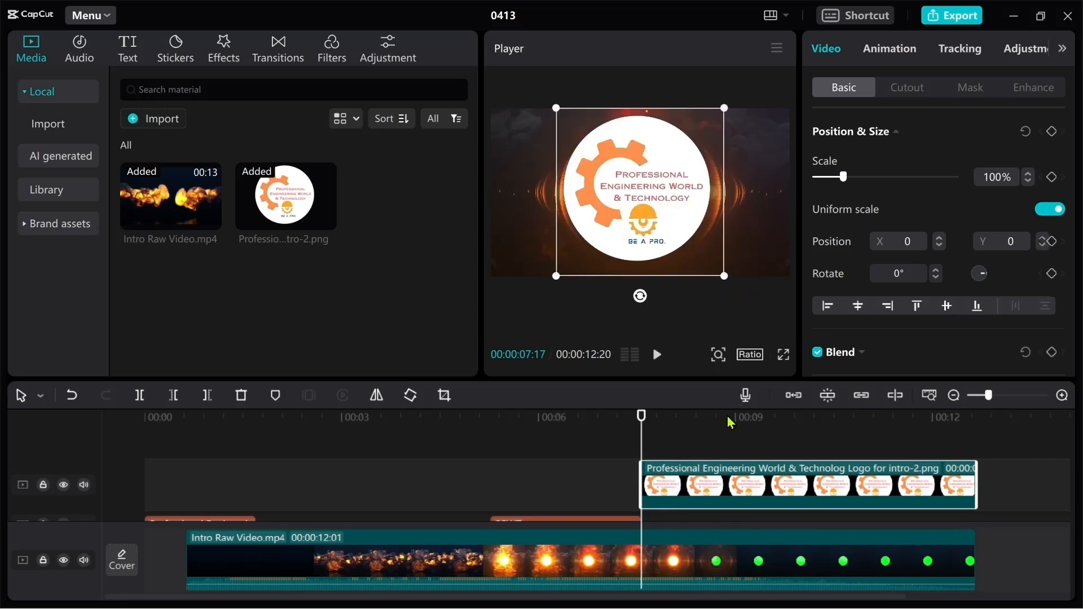
drag(724, 275, 649, 208)
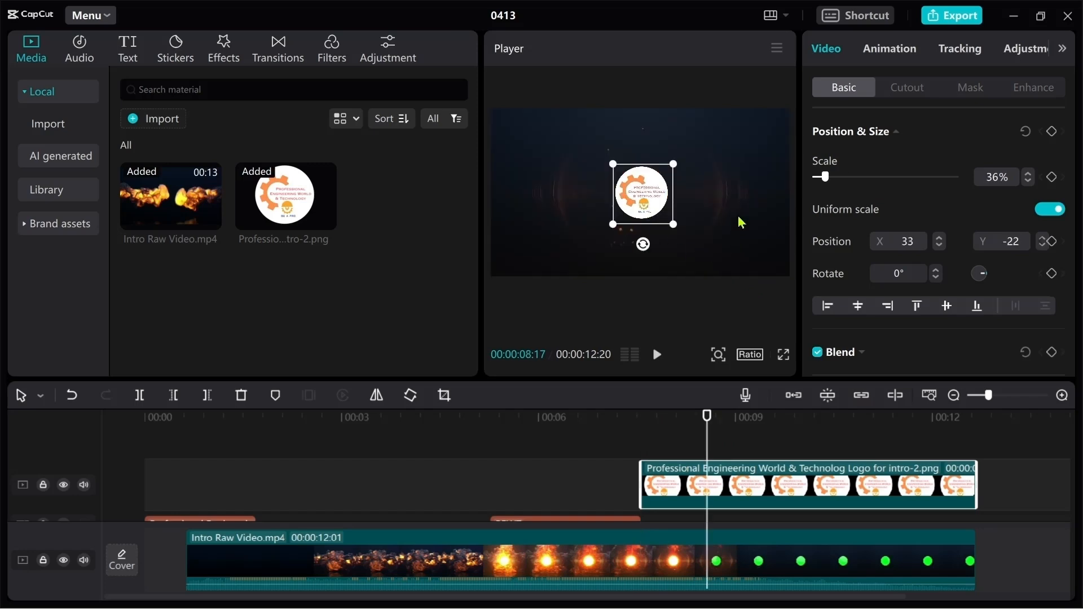
click(740, 221)
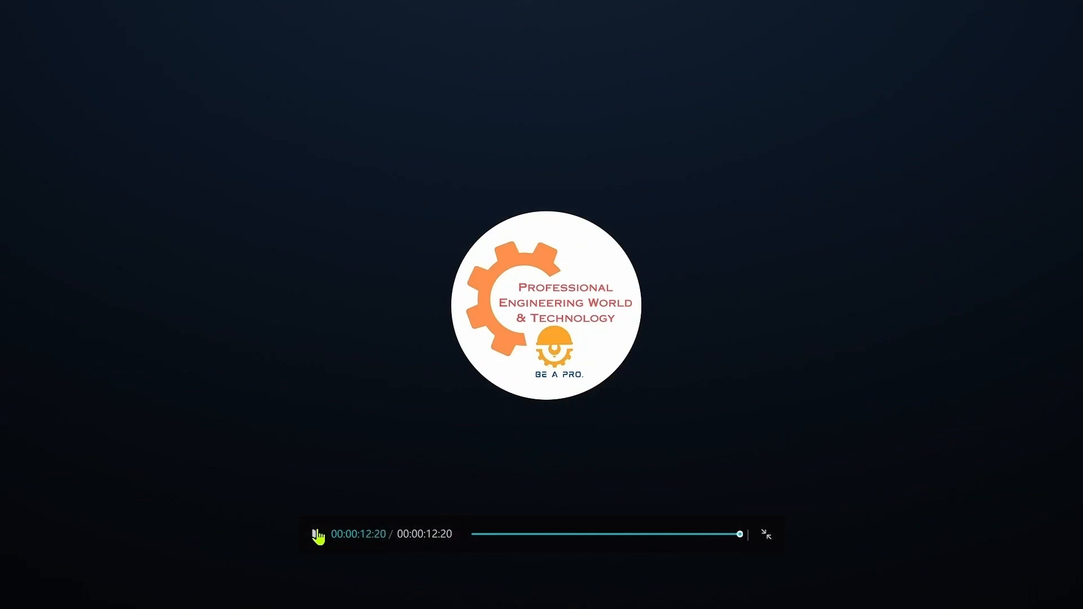
click(766, 535)
Apply the Zoom 1 entrance animation to the logo clip.
click(962, 548)
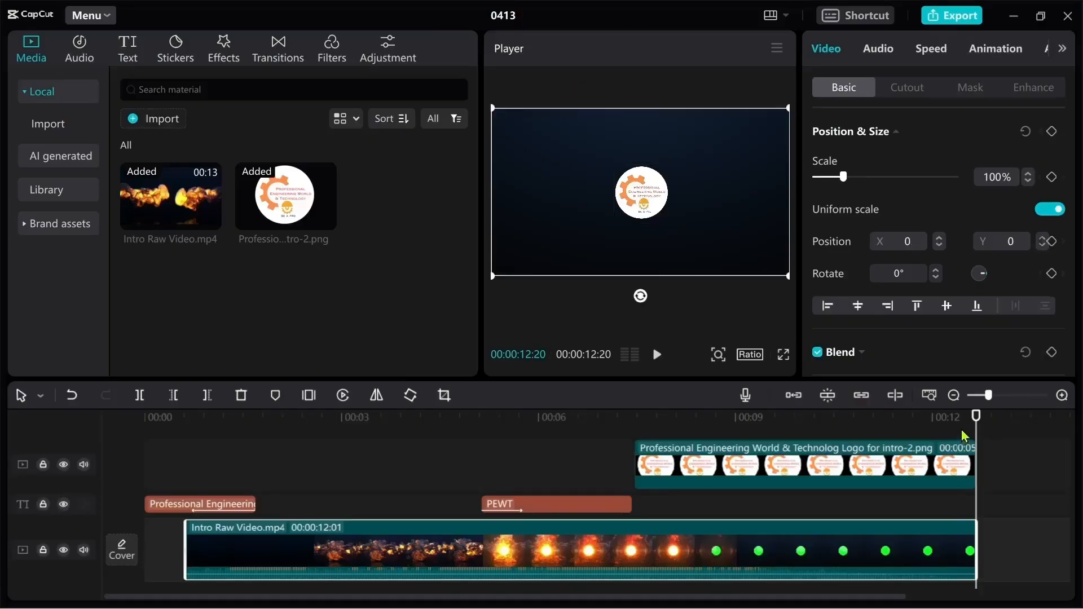
drag(976, 421, 667, 433)
click(713, 467)
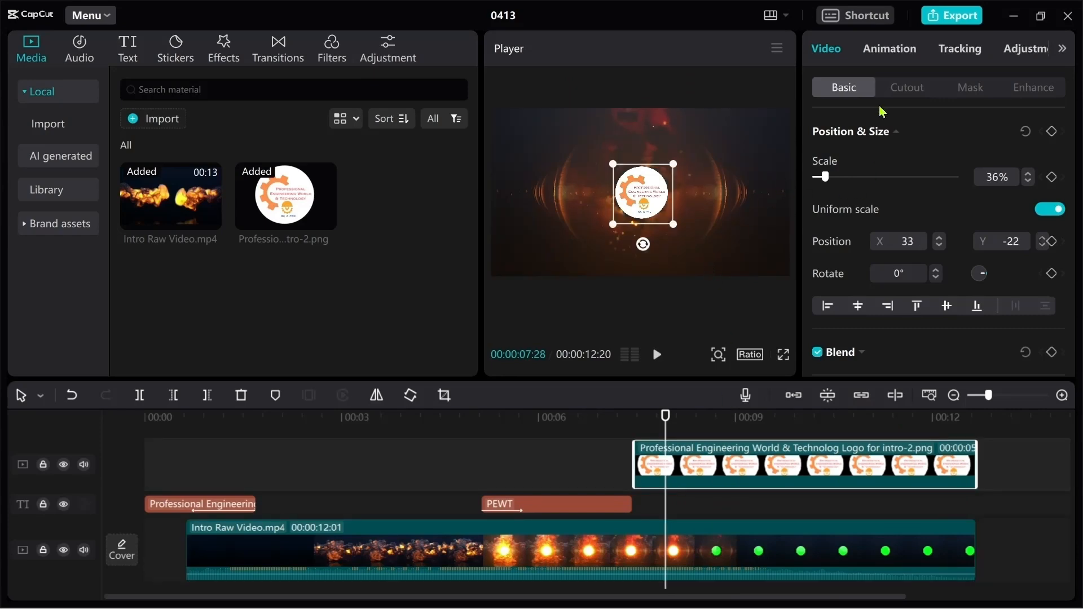
click(897, 54)
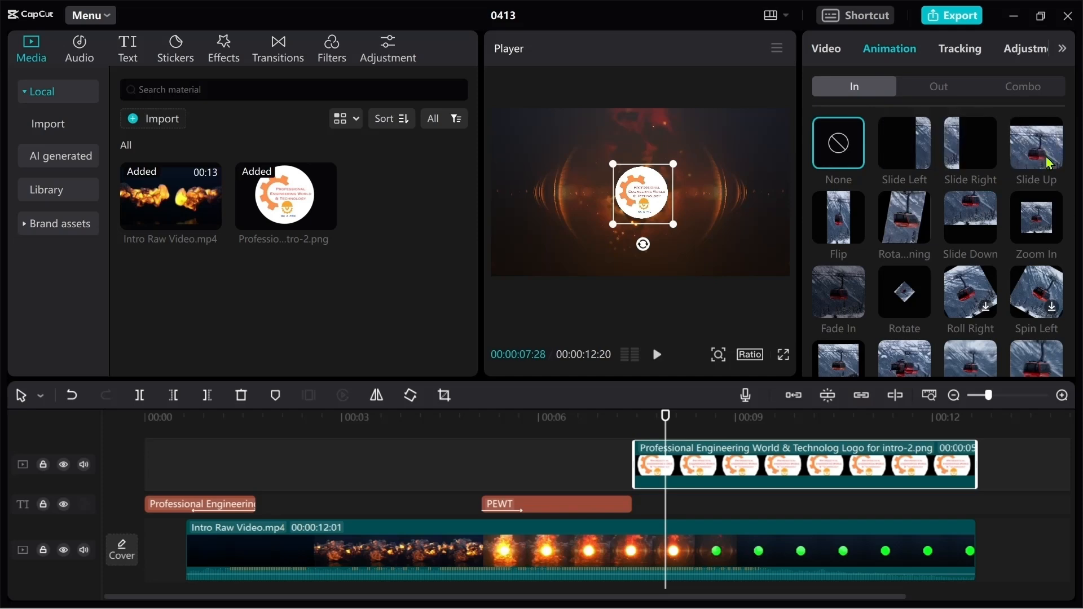
scroll(1043, 243, down, 1)
click(1049, 305)
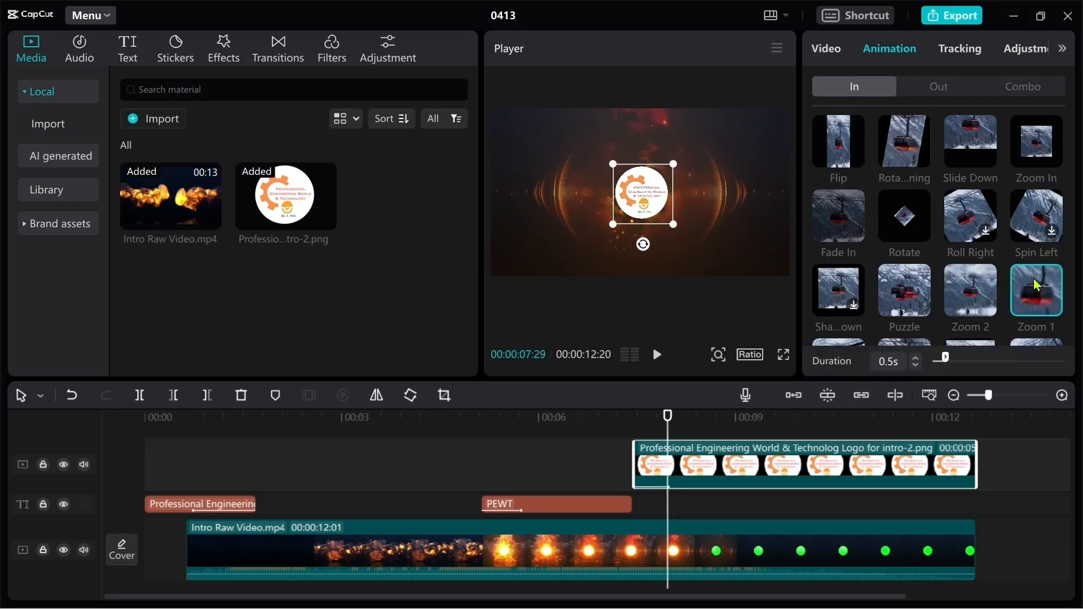
Play the intro from the beginning in full screen to check the logo's animation, and return to the editor.
drag(667, 417, 144, 417)
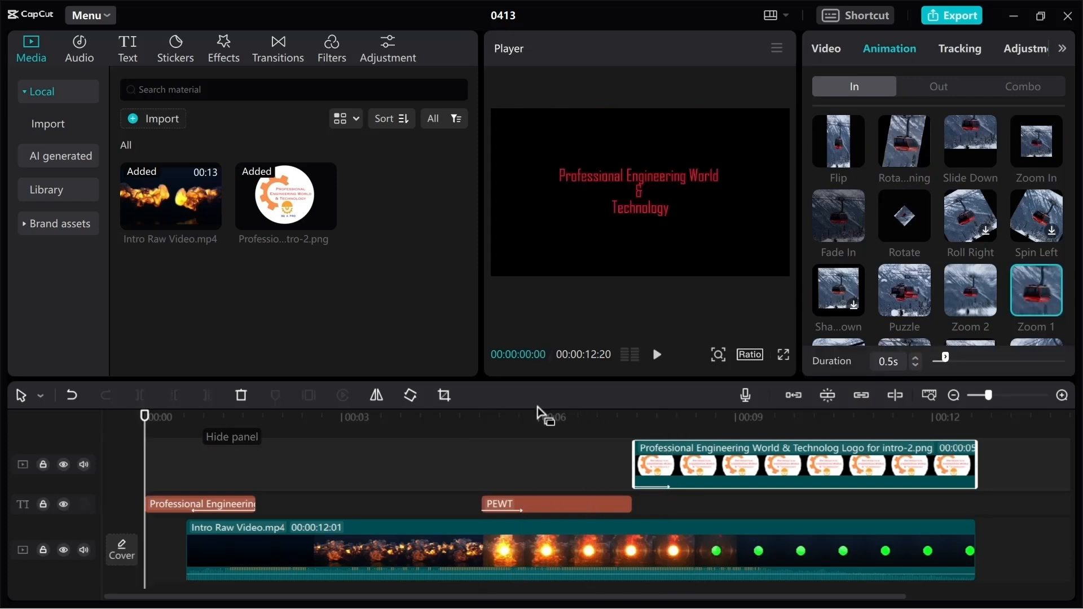
click(783, 356)
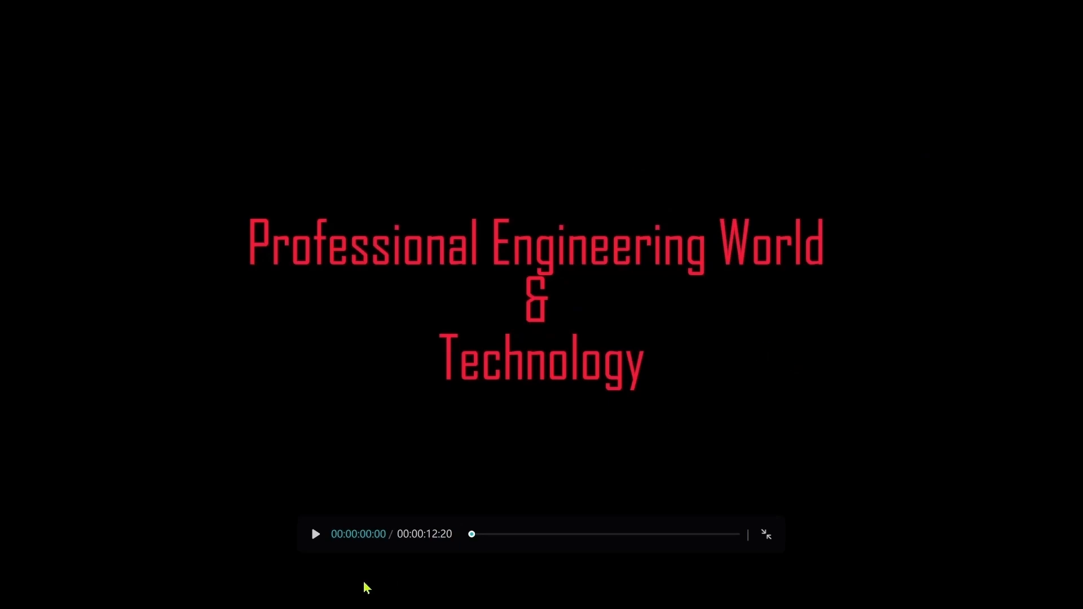
click(316, 539)
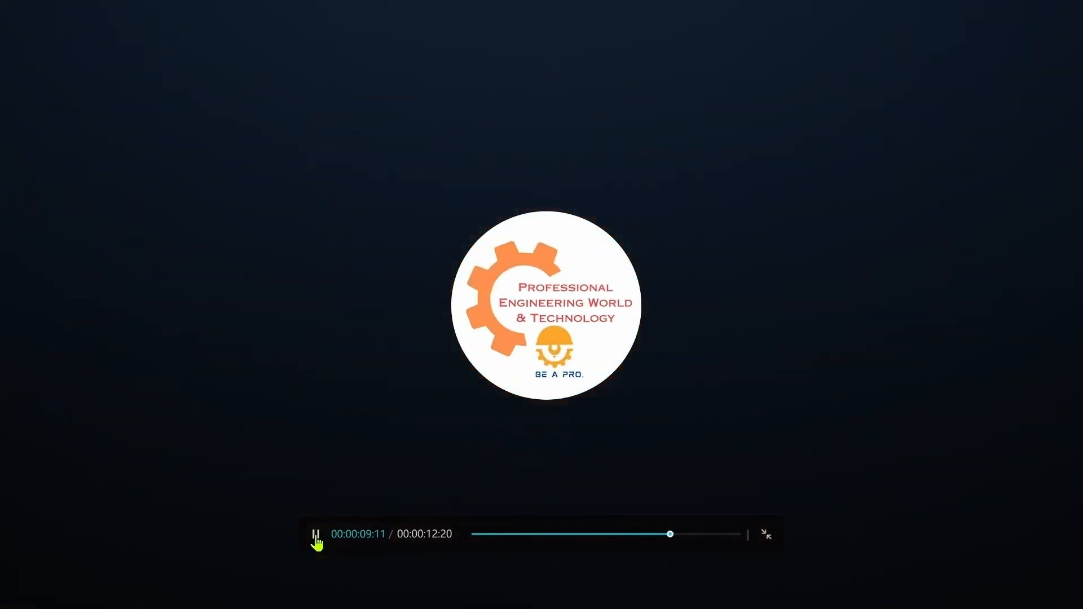
click(316, 536)
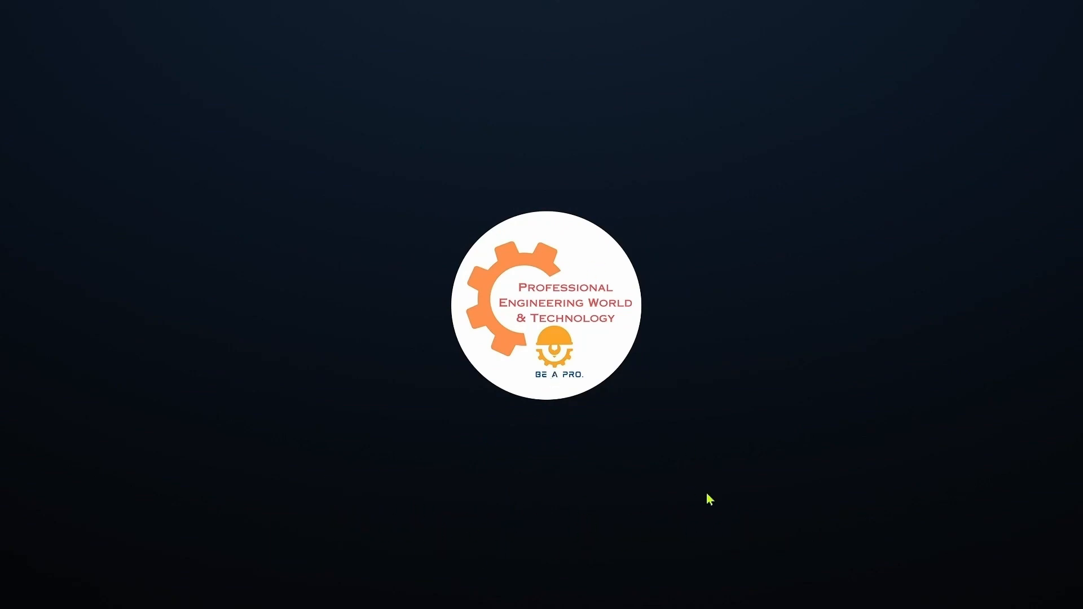
mouse_move(726, 551)
click(768, 537)
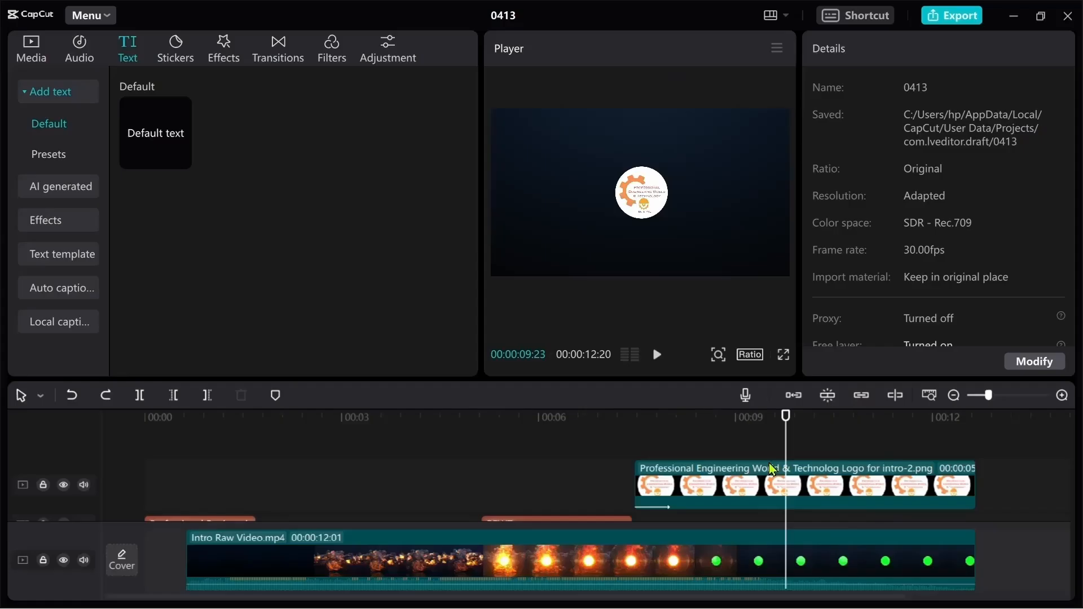
Add a default text clip at 00:00:09:12 and change its text to "Where Legend Are Created".
drag(786, 417, 762, 422)
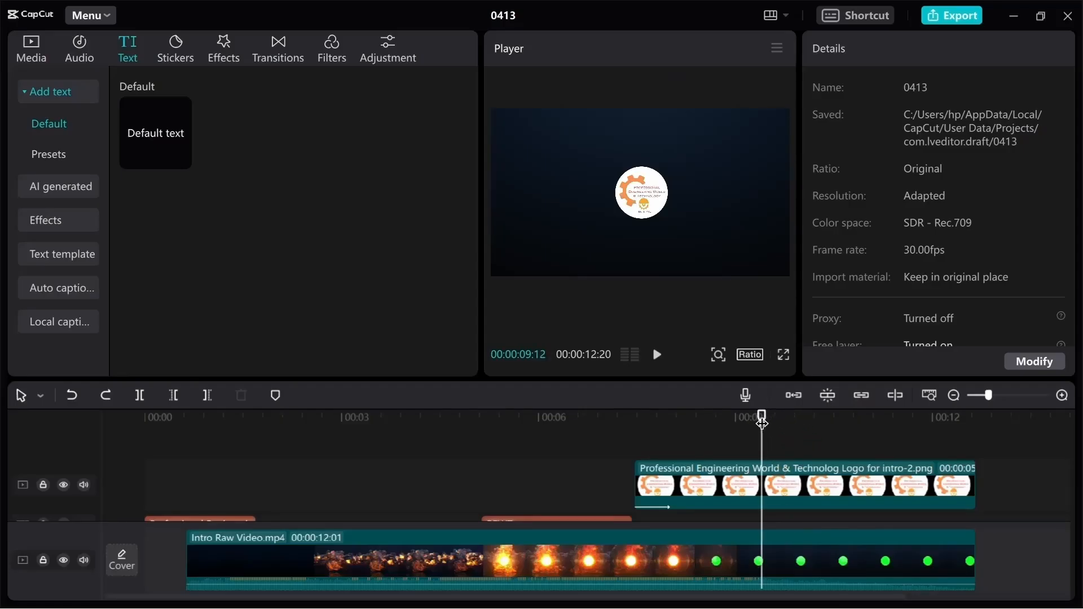
scroll(787, 536, down, 1)
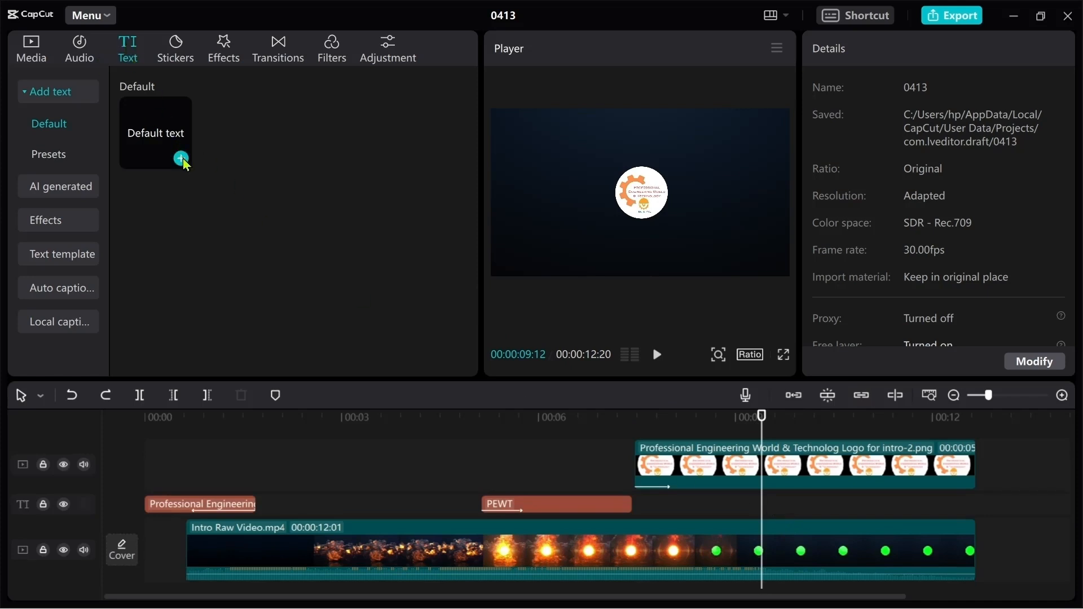
click(181, 158)
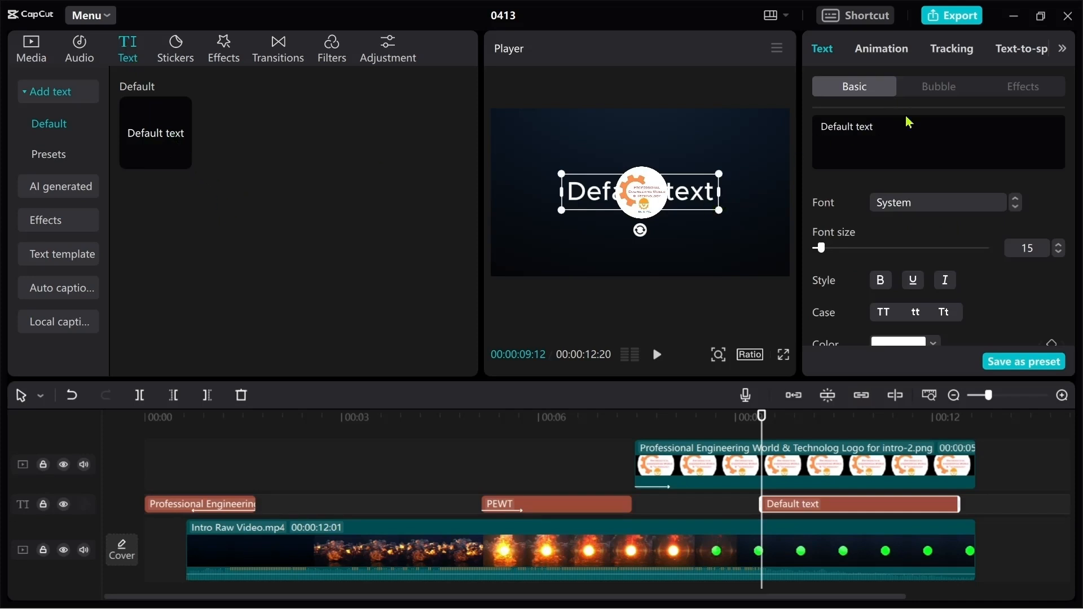
drag(894, 124, 817, 125)
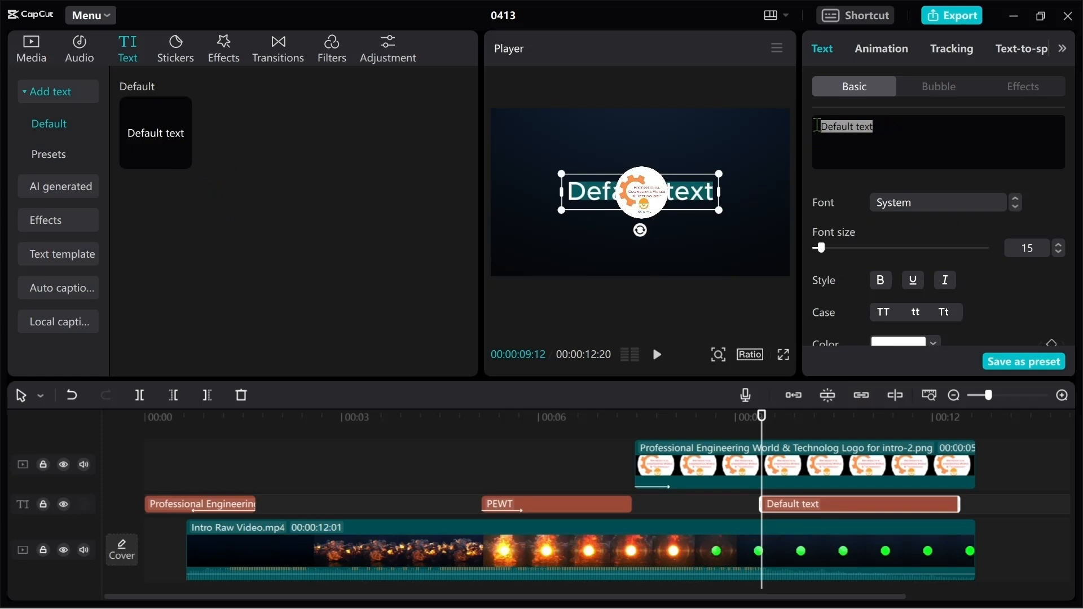
text(Where )
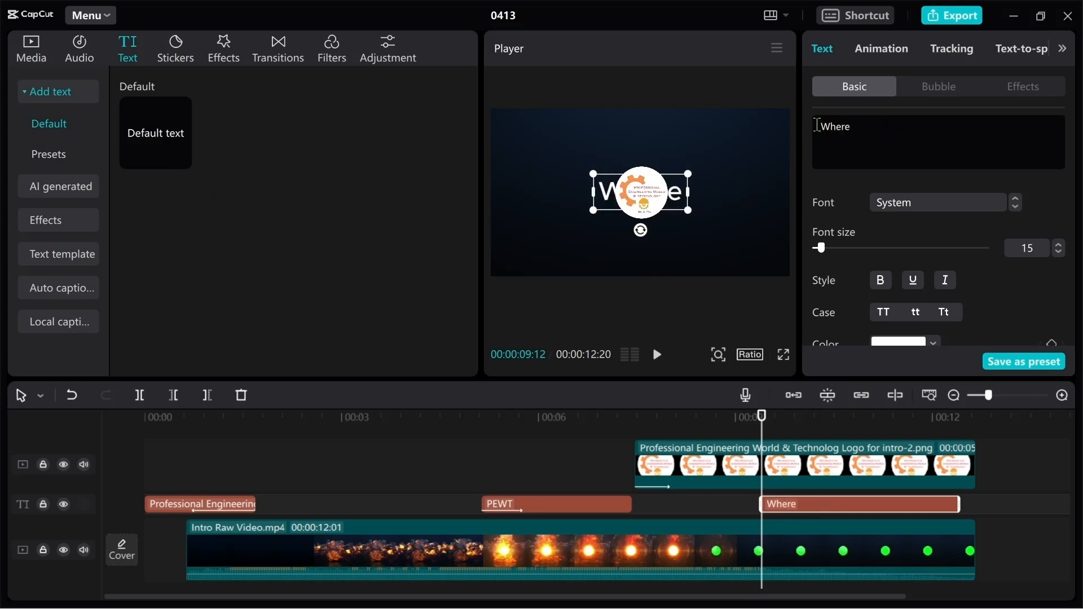
text(Lege)
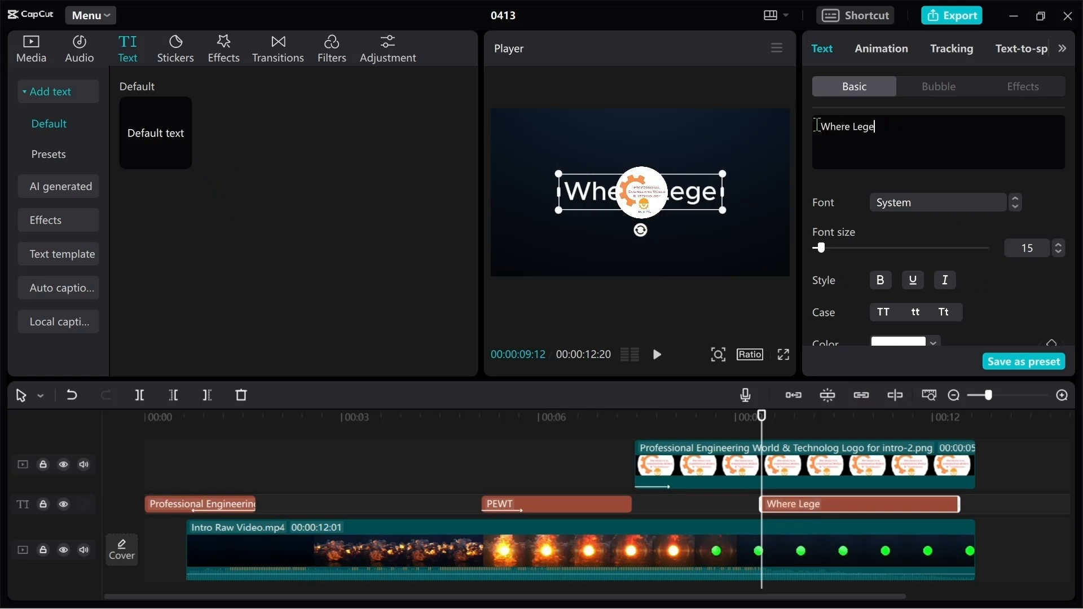
text(nd Ar)
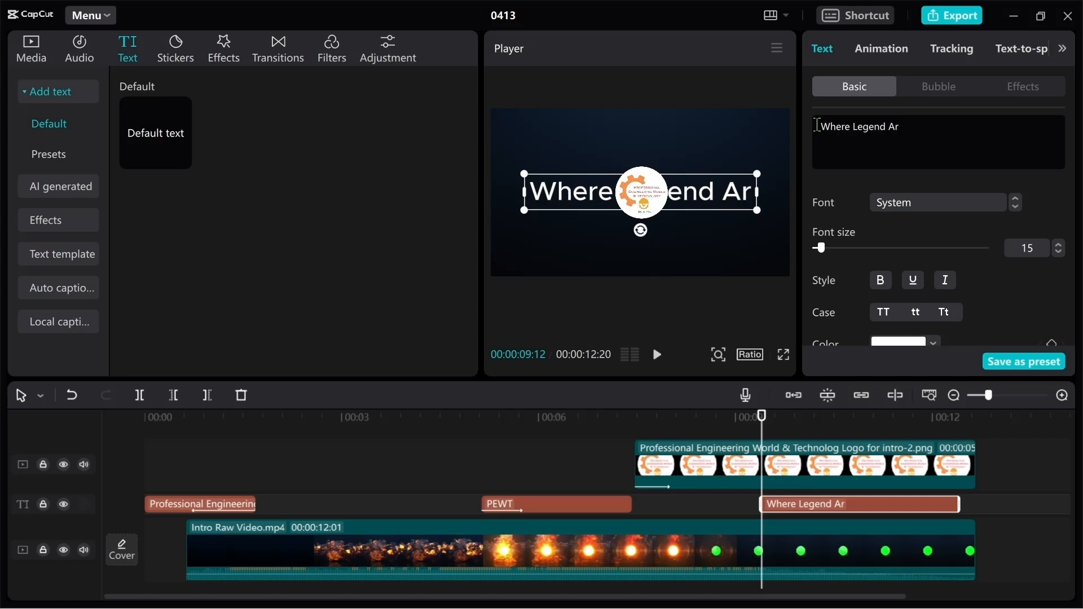
text(e Cr)
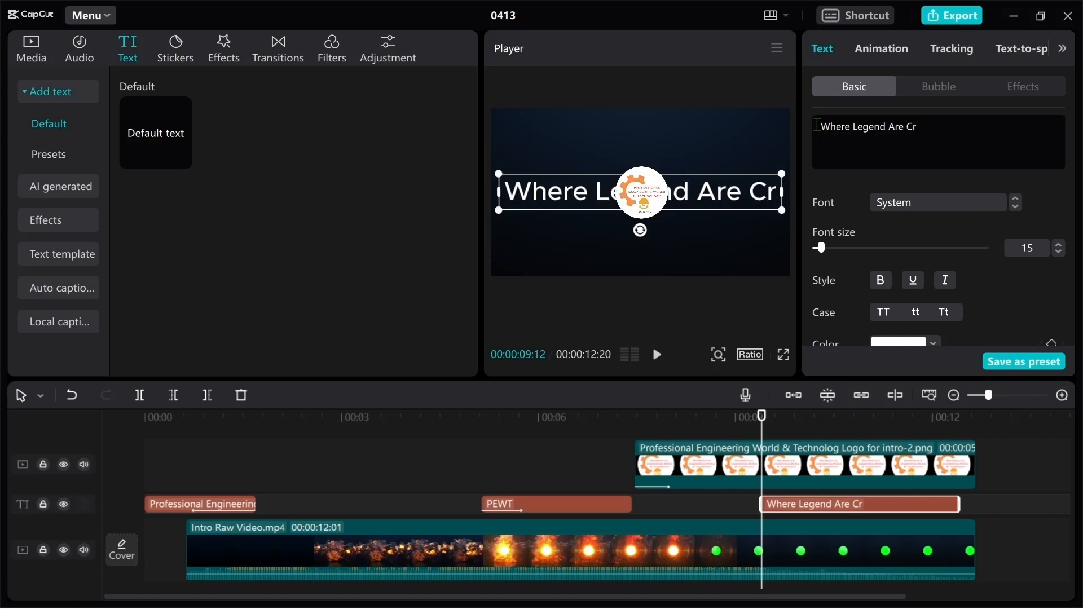
text(eadte)
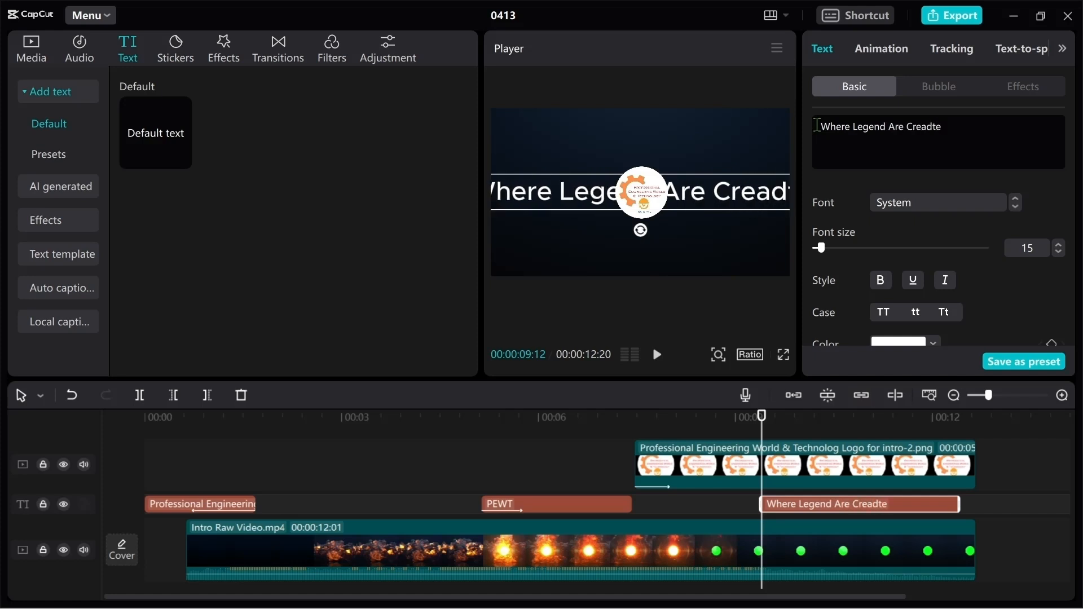
key(BackSpace)
key(BackSpace)
text(ted)
Change the "Where Legend Are Created" text's font to Agency FB.
click(1015, 207)
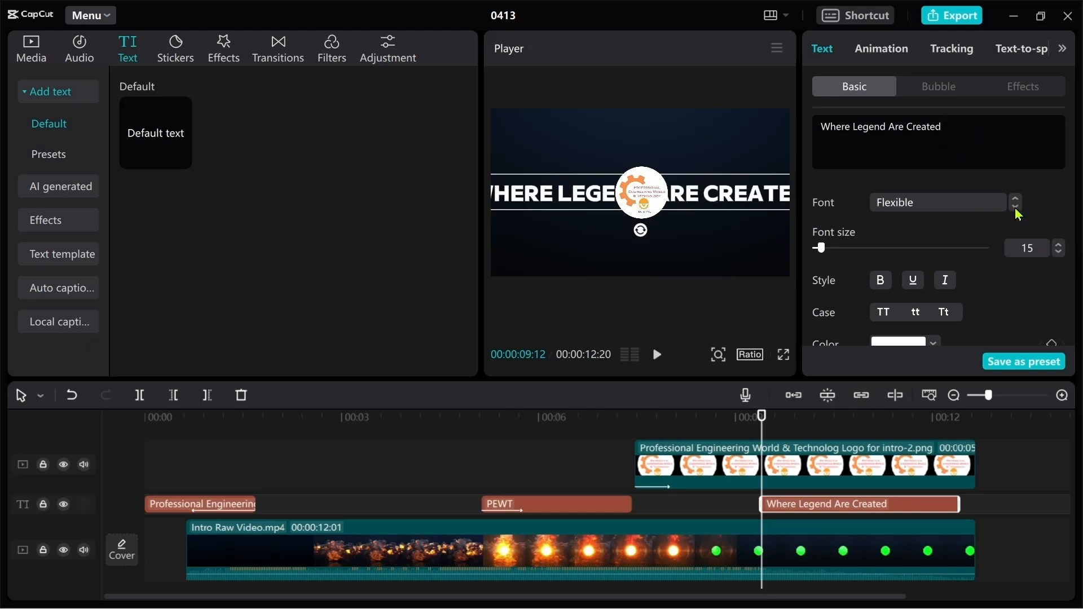
click(1015, 207)
click(1016, 207)
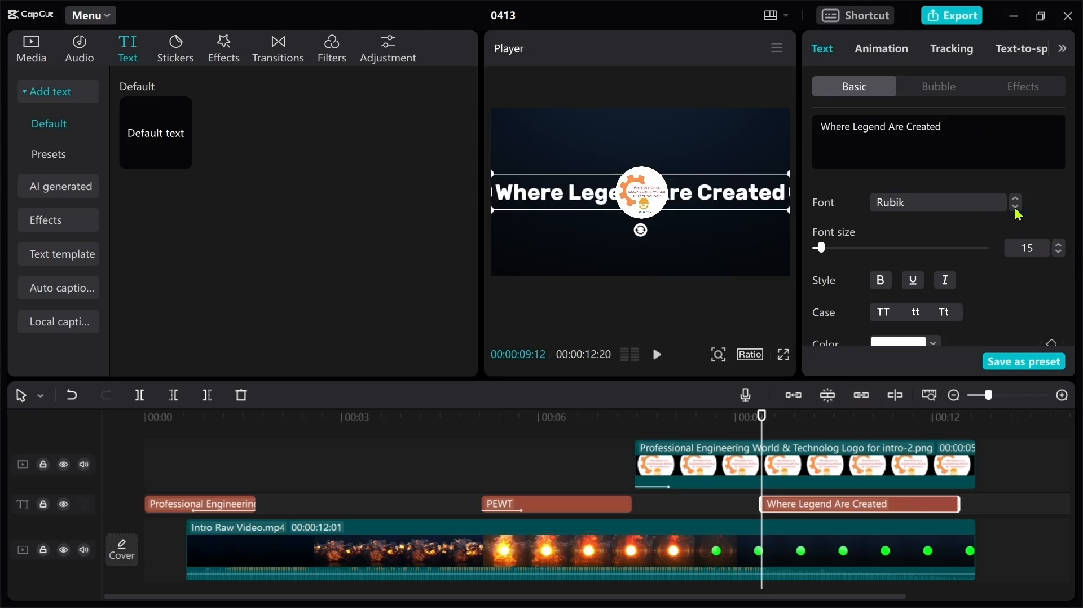
click(1016, 207)
click(1015, 207)
click(1015, 207)
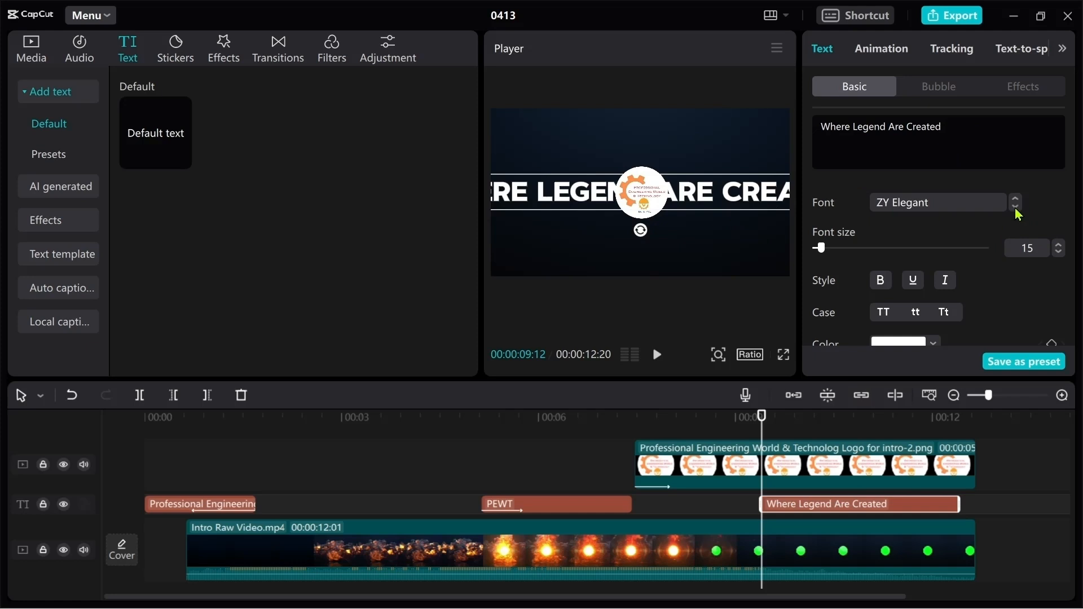
click(1015, 207)
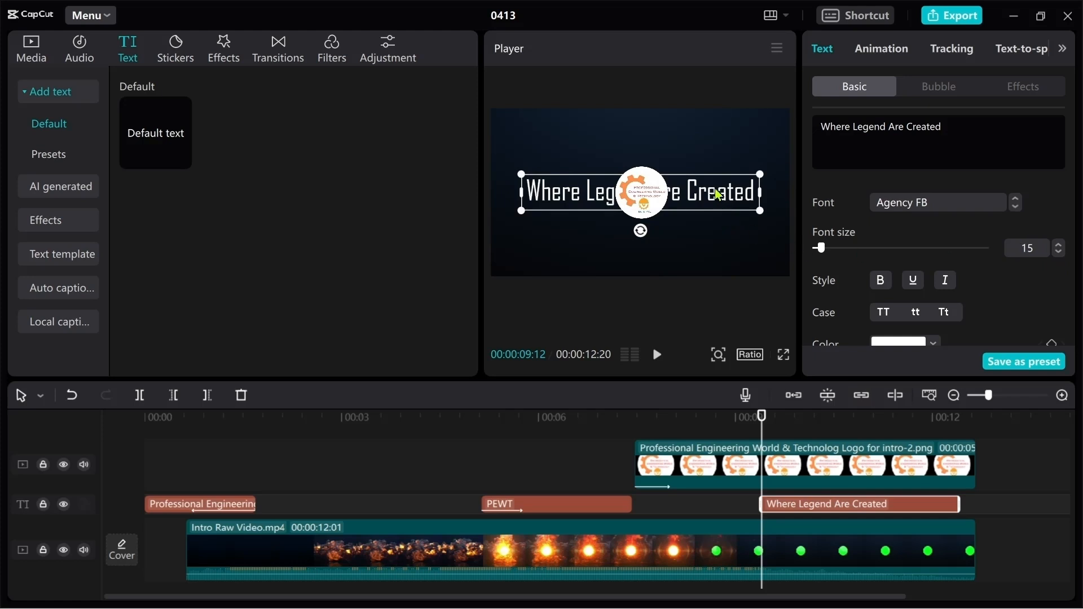
Move the "Where Legend Are Created" text below the logo and reduce its font size to 9.
drag(719, 193, 713, 245)
click(1059, 253)
click(1059, 252)
click(1059, 253)
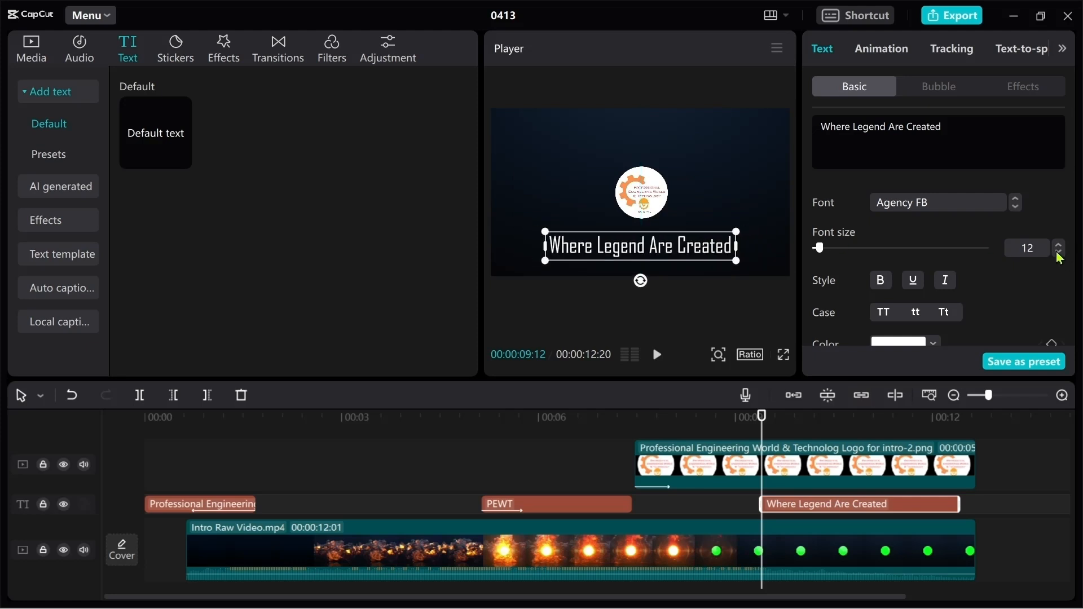
click(1059, 252)
click(1058, 253)
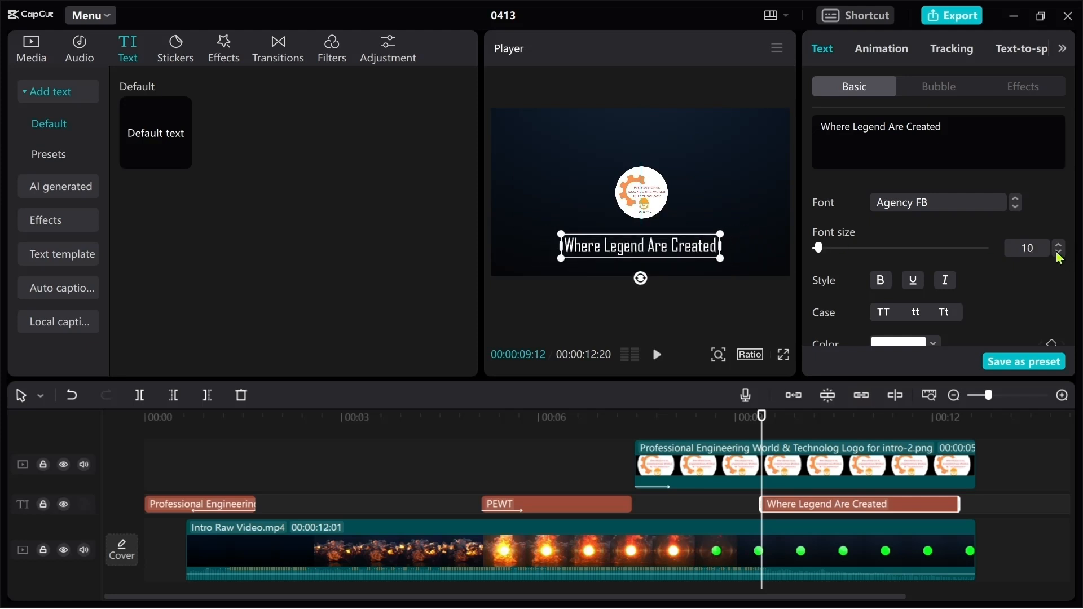
click(1059, 252)
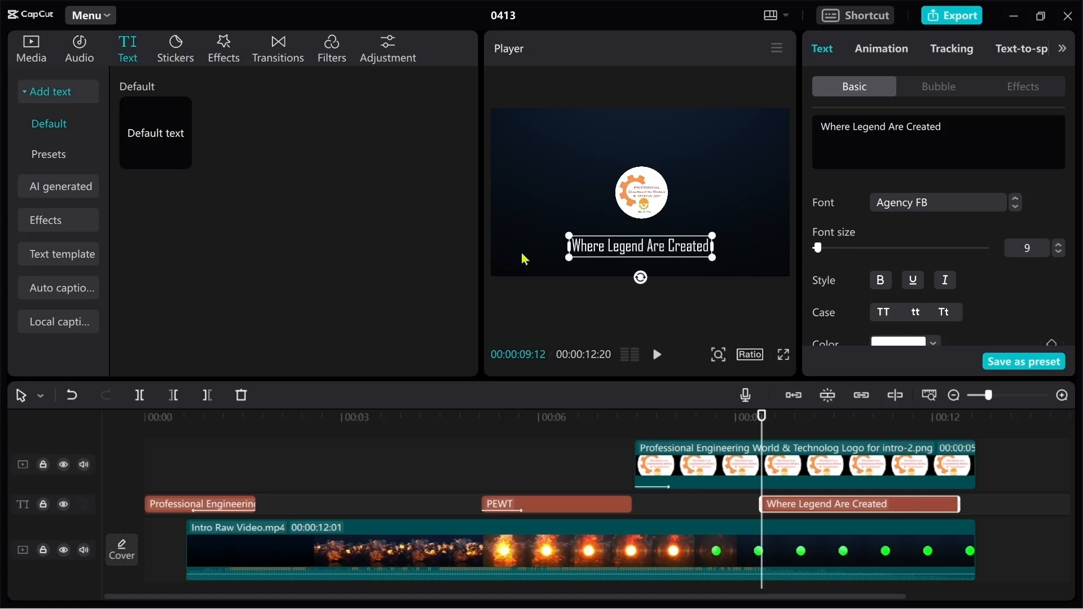
drag(650, 251, 651, 252)
click(719, 175)
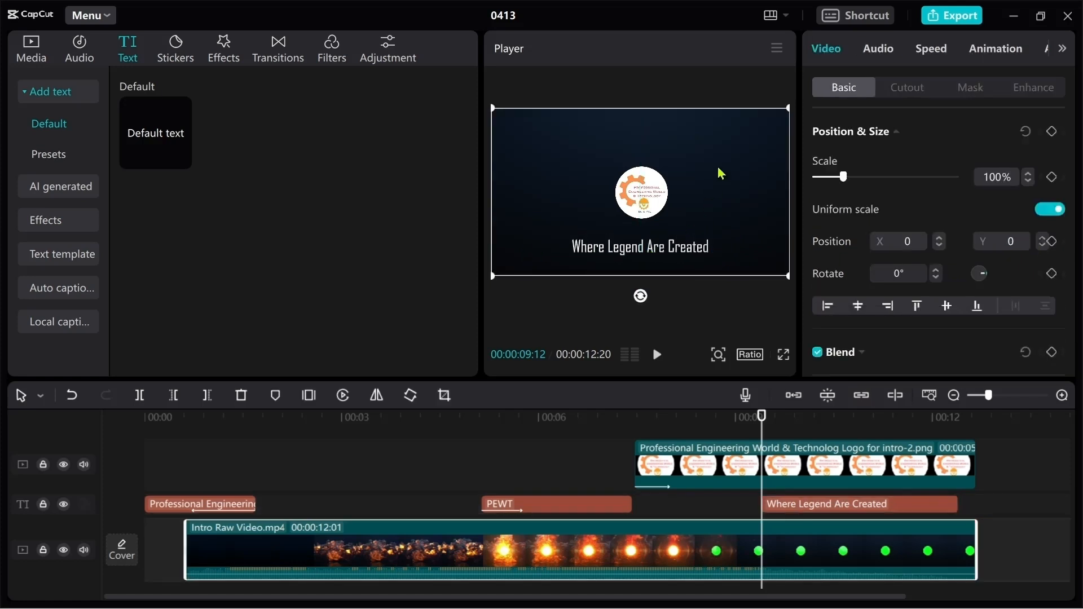
Set the "Where Legend Are Created" text's color to red.
click(804, 511)
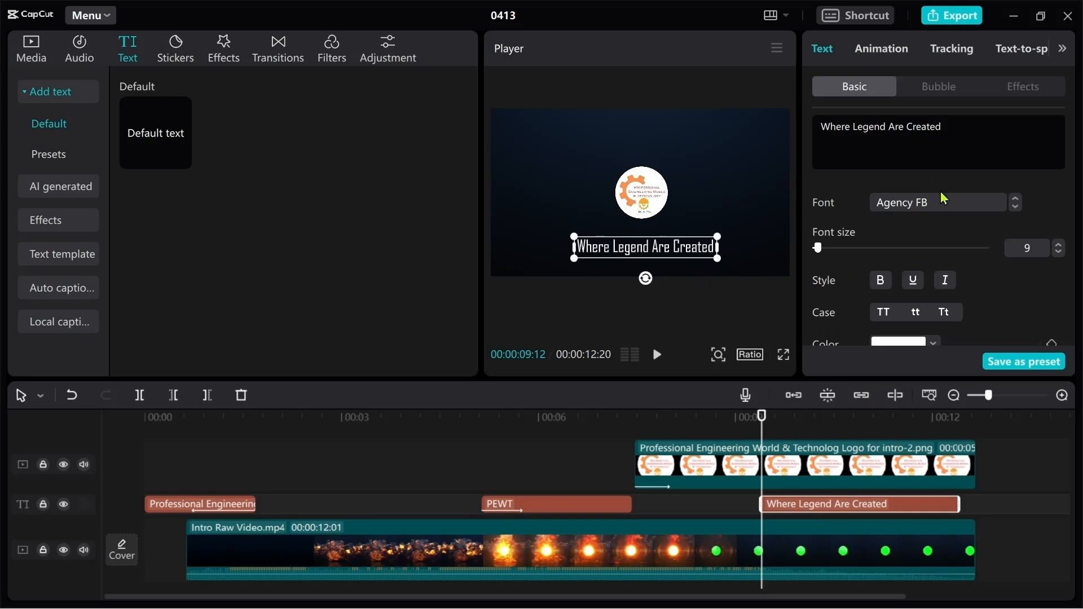
click(933, 342)
scroll(962, 281, down, 2)
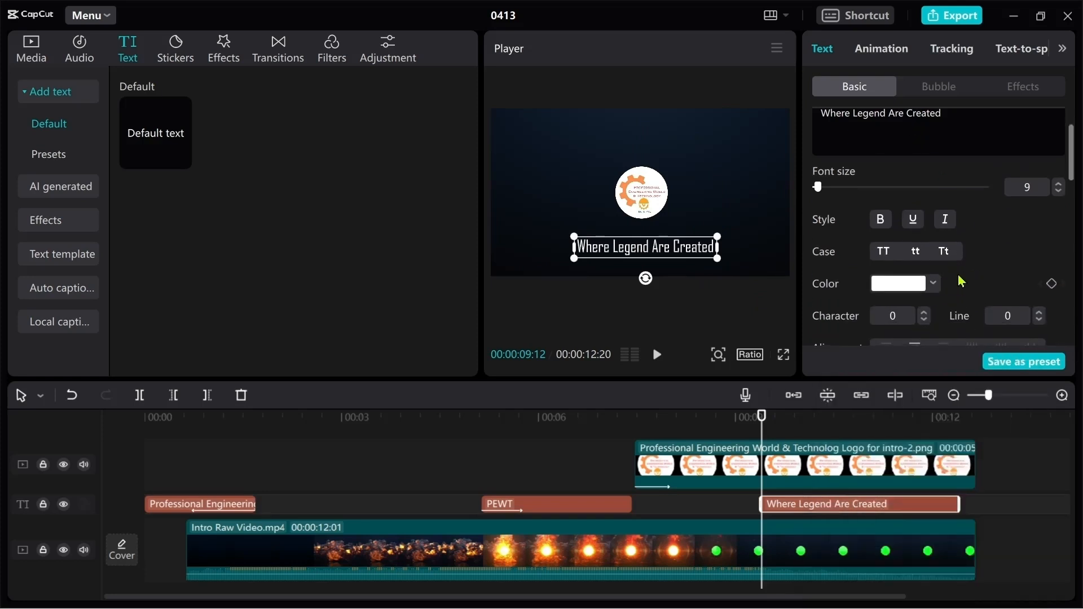
scroll(962, 280, down, 2)
click(933, 223)
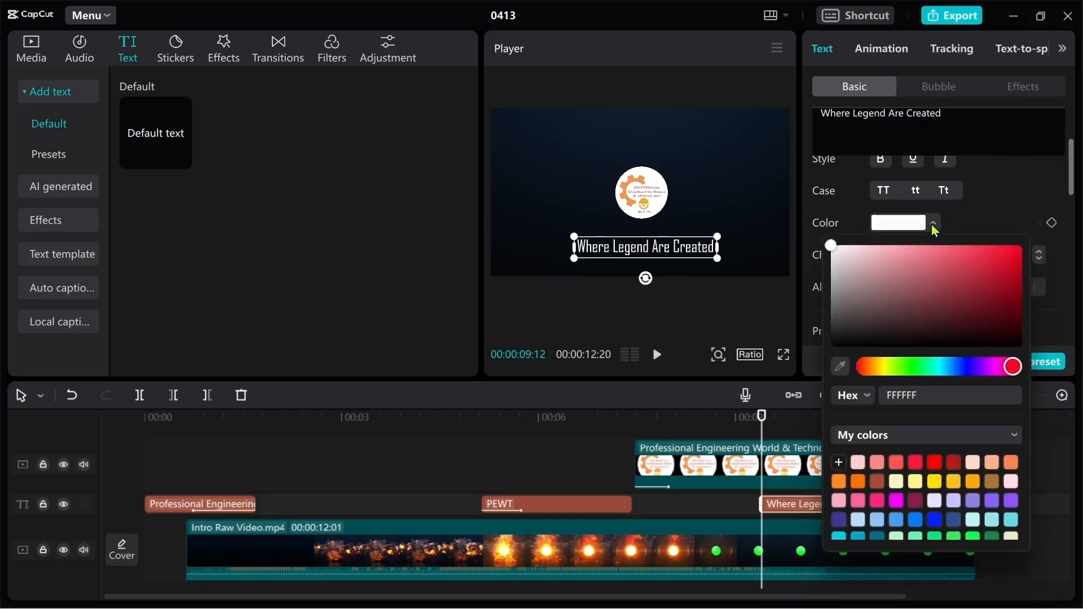
click(915, 462)
click(1014, 183)
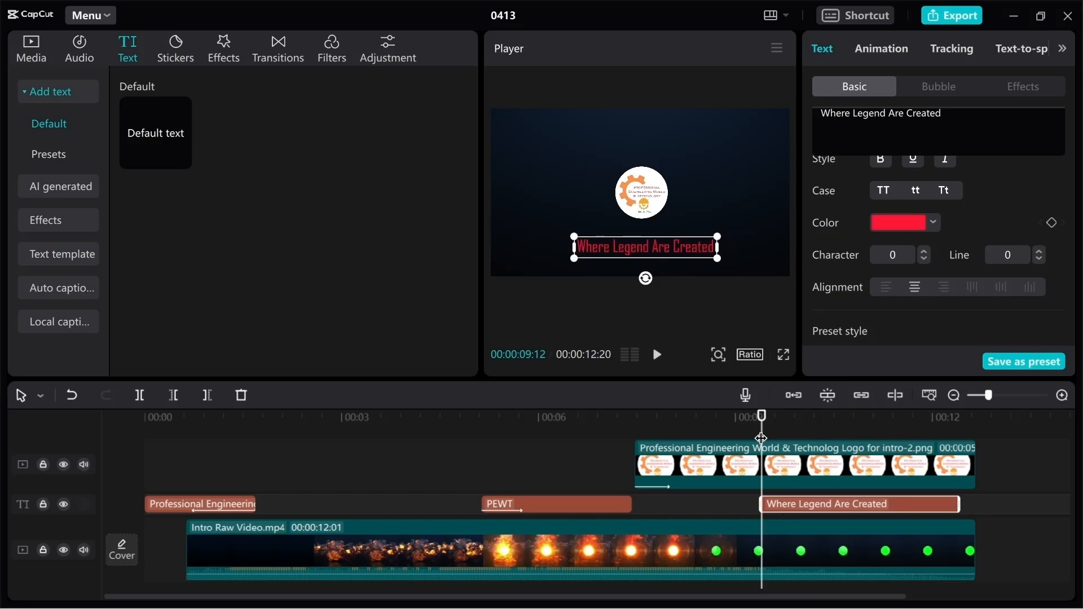
Play back the ending from 00:00:06:26 and extend the "Where Legend Are Created" clip to the end of the intro video.
drag(762, 435, 595, 436)
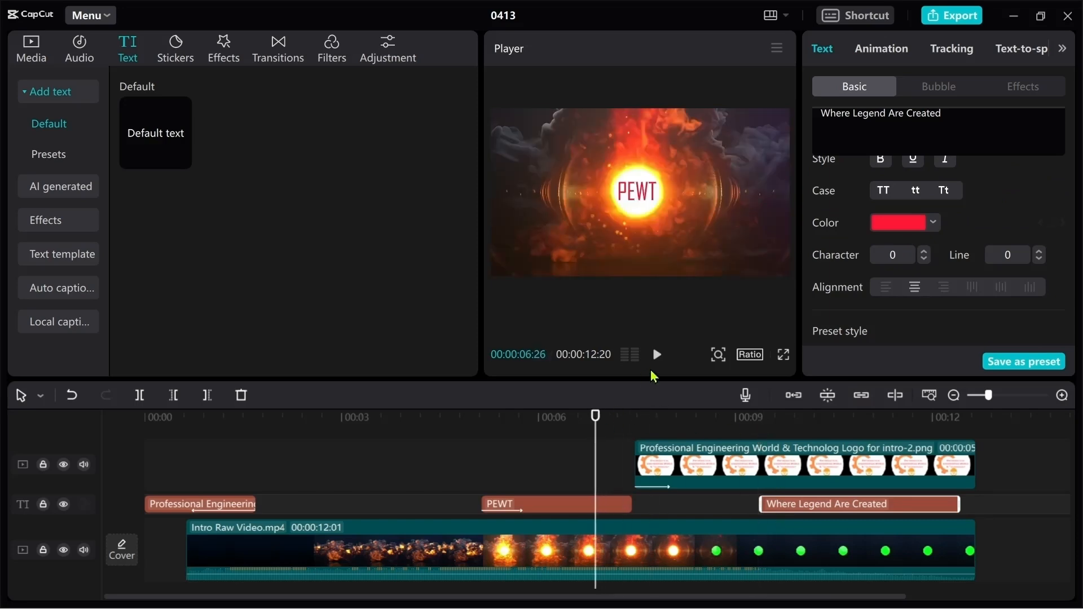
click(658, 358)
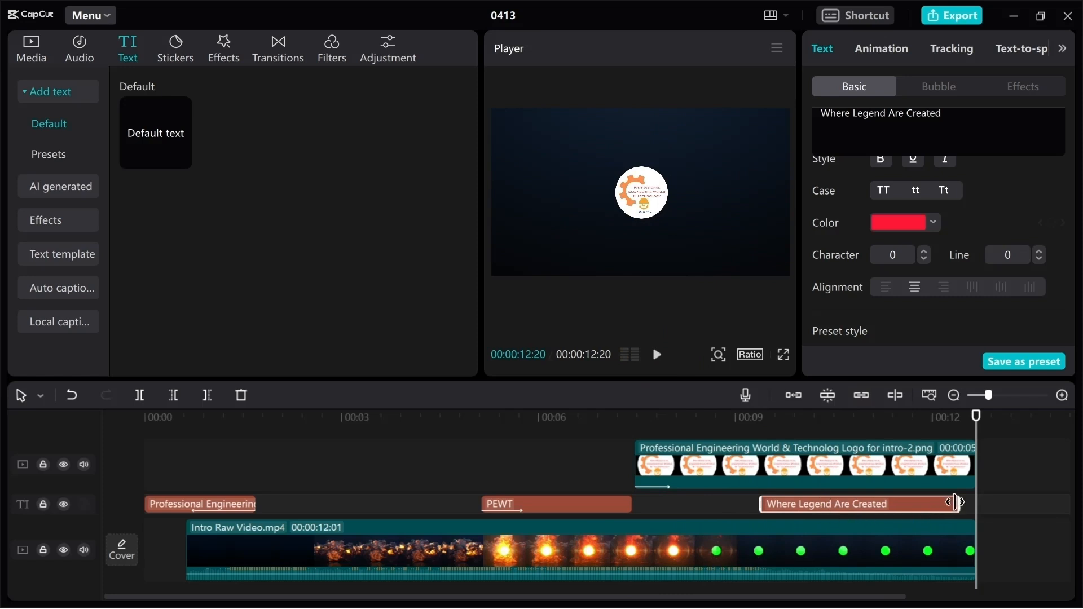
mouse_move(975, 424)
mouse_down()
mouse_move(918, 427)
mouse_move(974, 432)
mouse_up()
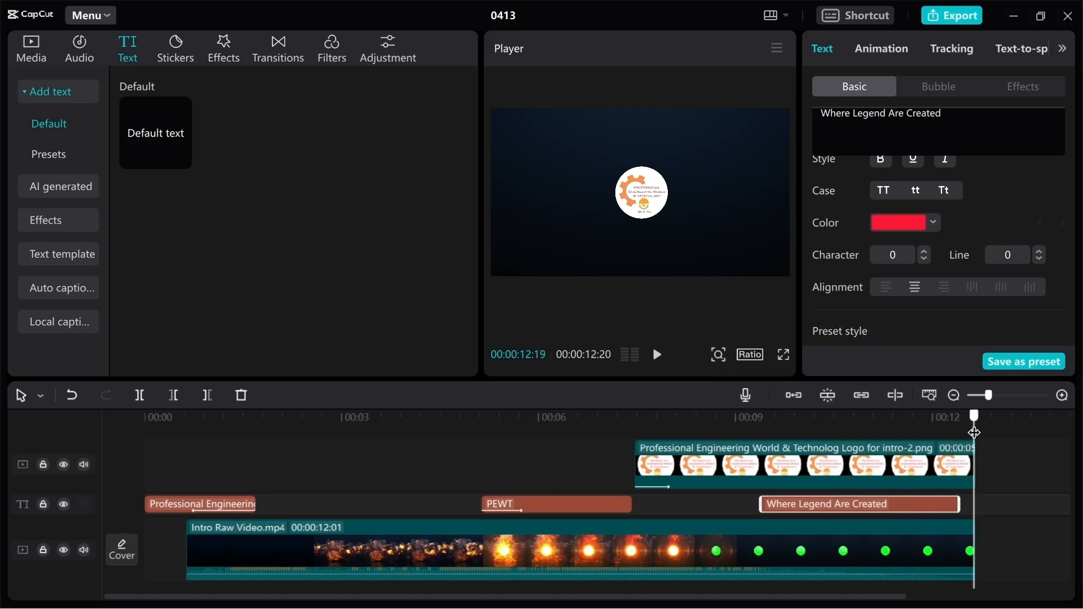
drag(960, 504, 975, 504)
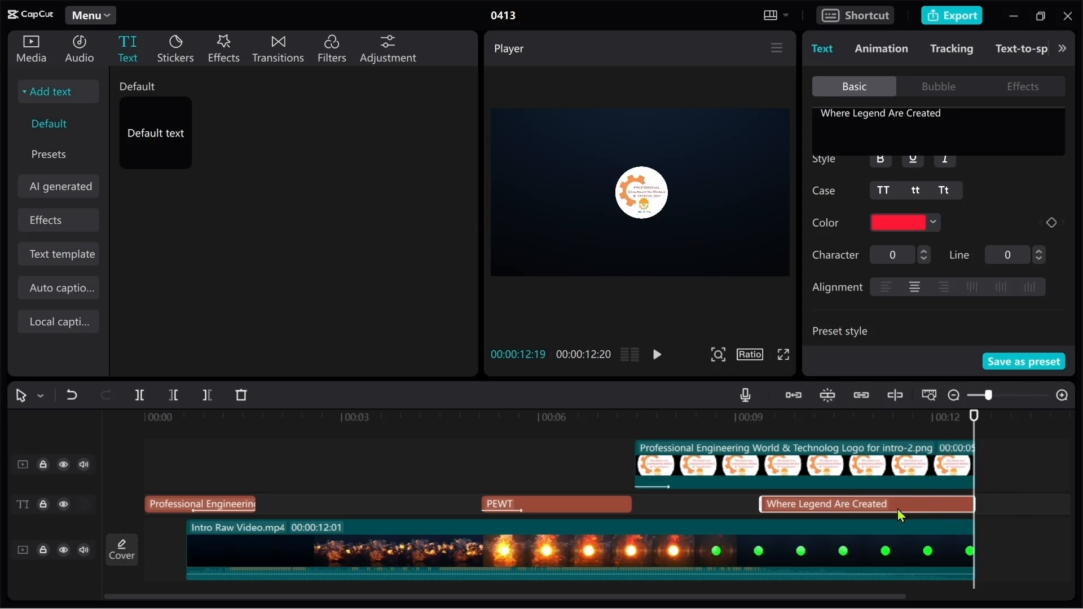
drag(975, 421, 836, 421)
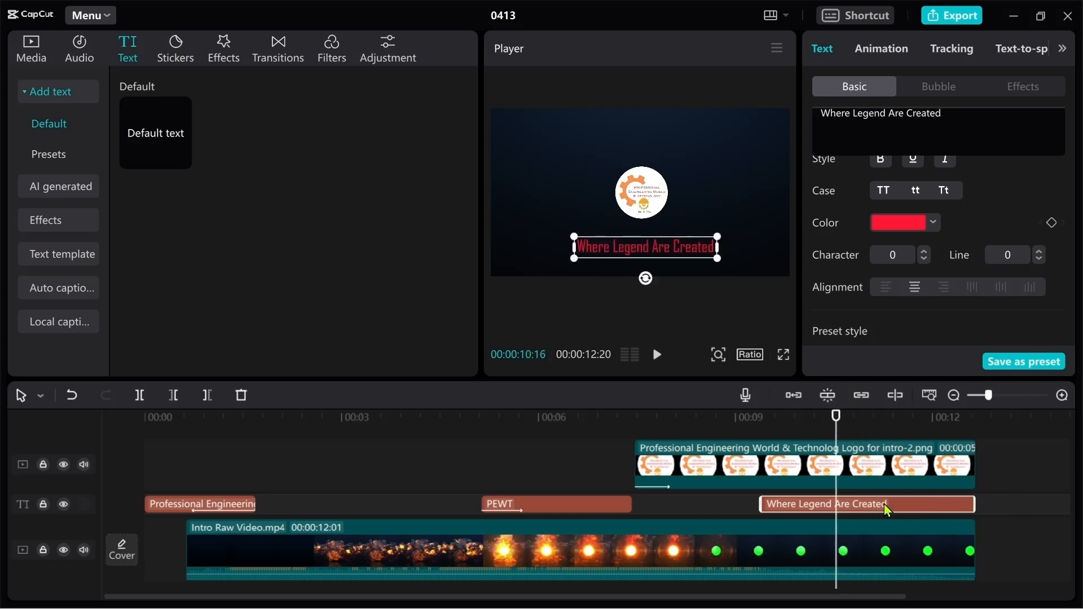
Give the "Where Legend Are Created" text a 1.5 s Typewriter entrance animation and preview the intro full screen.
click(878, 52)
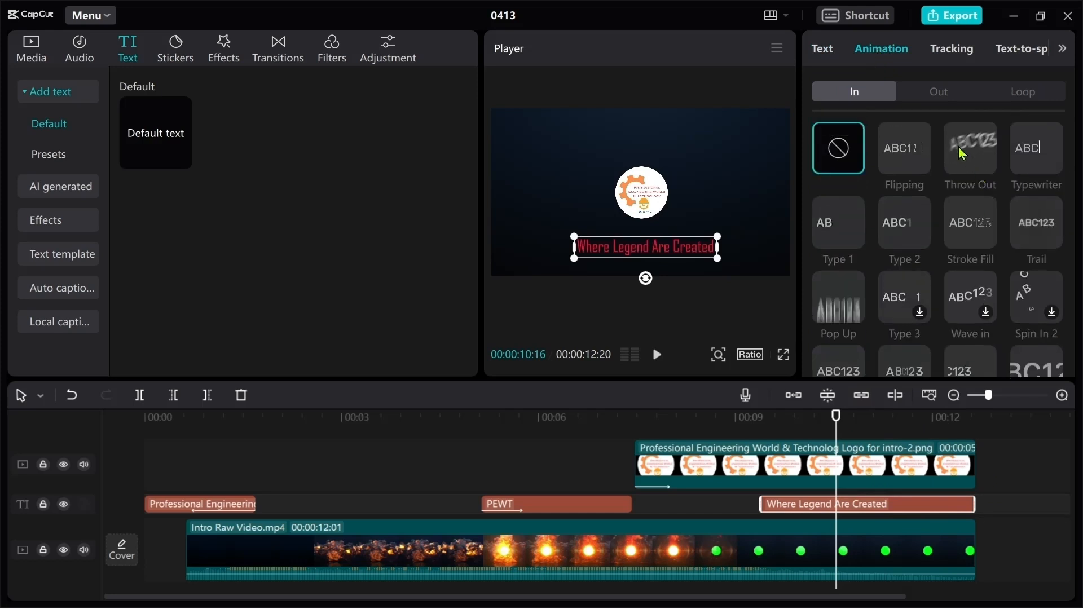
click(1045, 173)
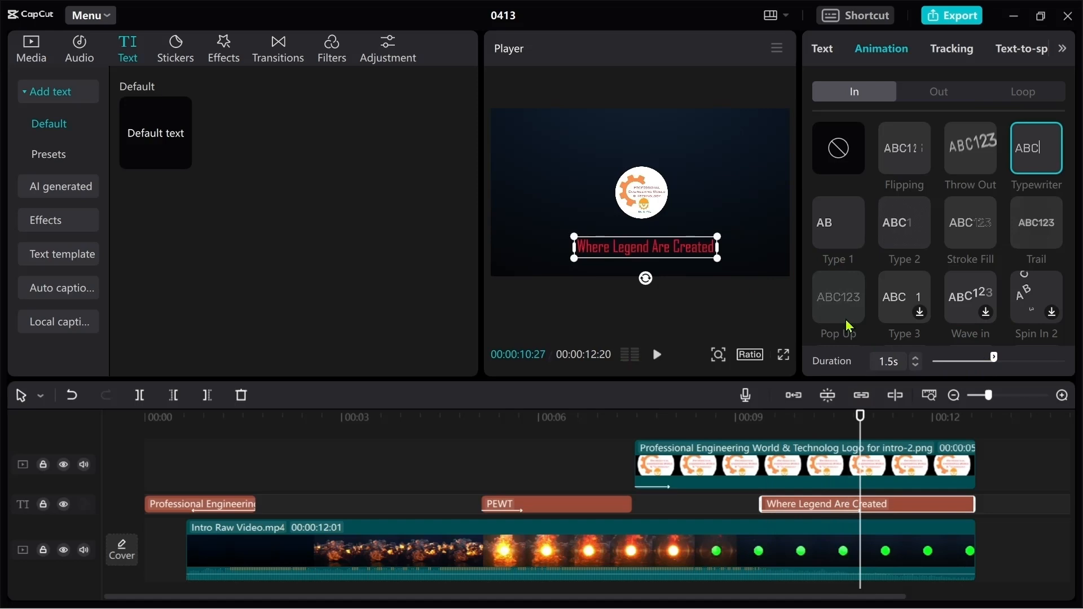
click(669, 321)
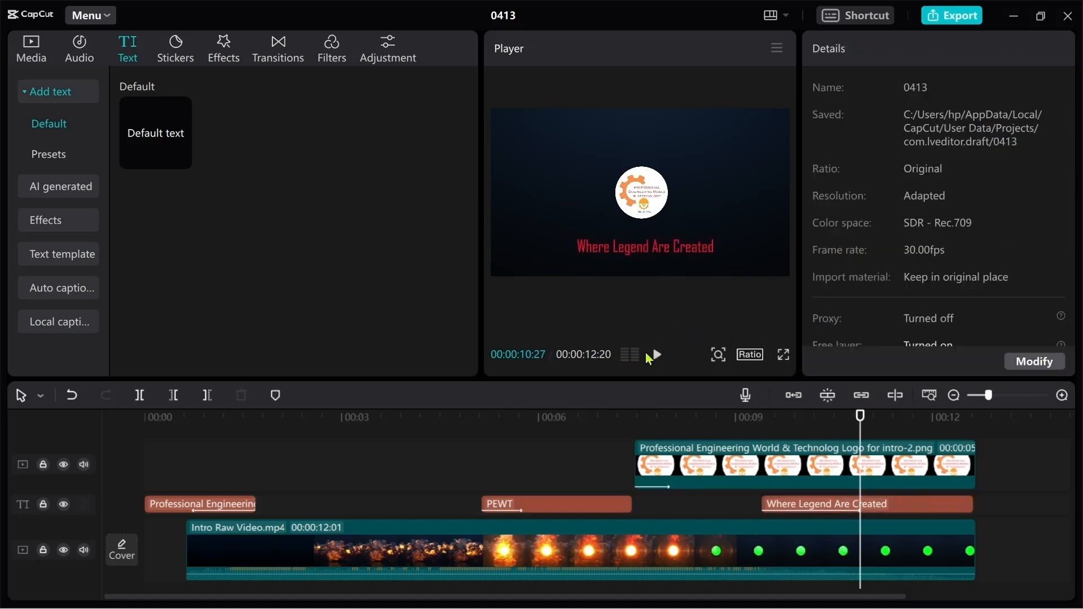
click(783, 354)
click(316, 535)
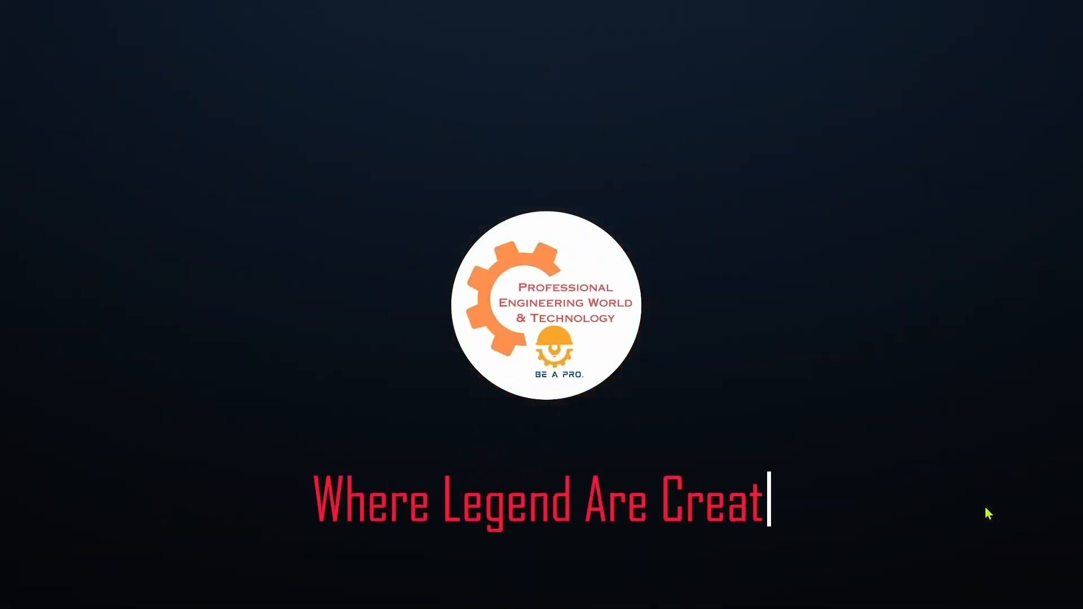
key(Escape)
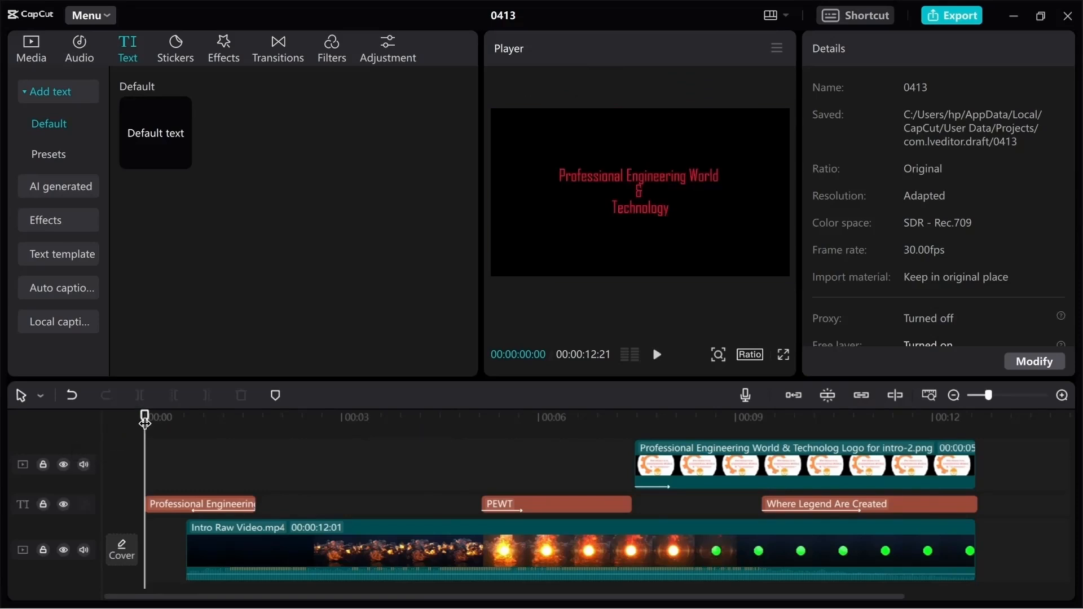
Add The End effect from the Opening & closing video effects to the timeline at 00:00:12:07.
drag(145, 422, 976, 494)
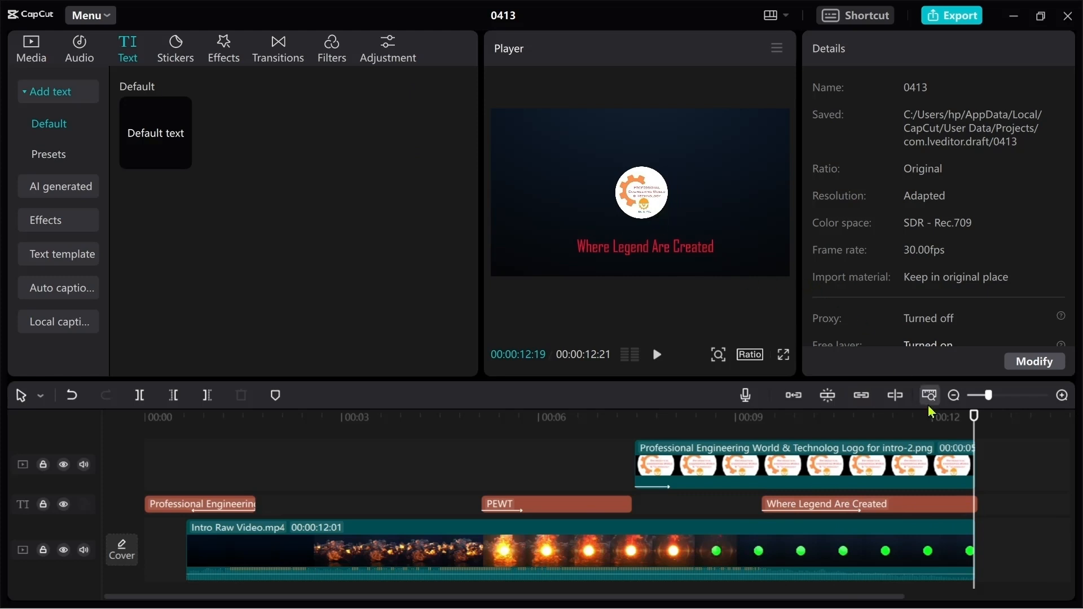
drag(974, 421, 948, 429)
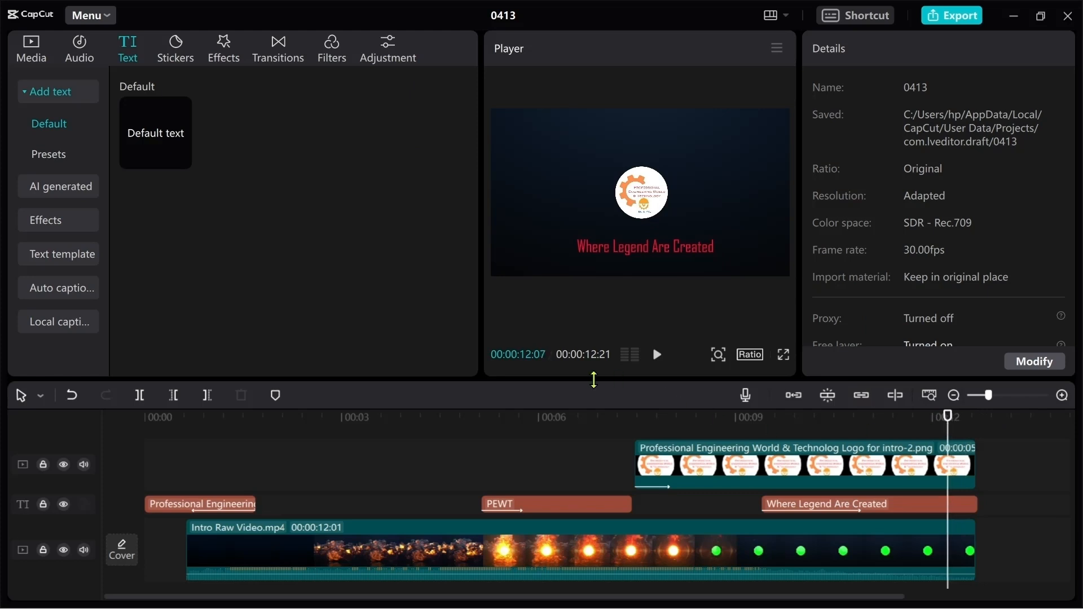
click(222, 57)
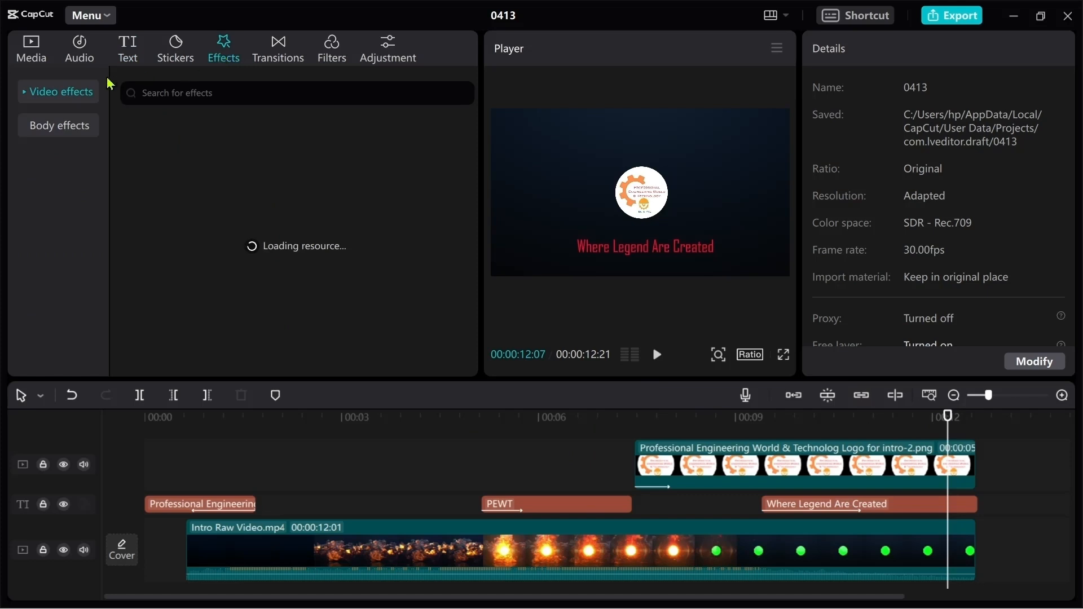
click(67, 91)
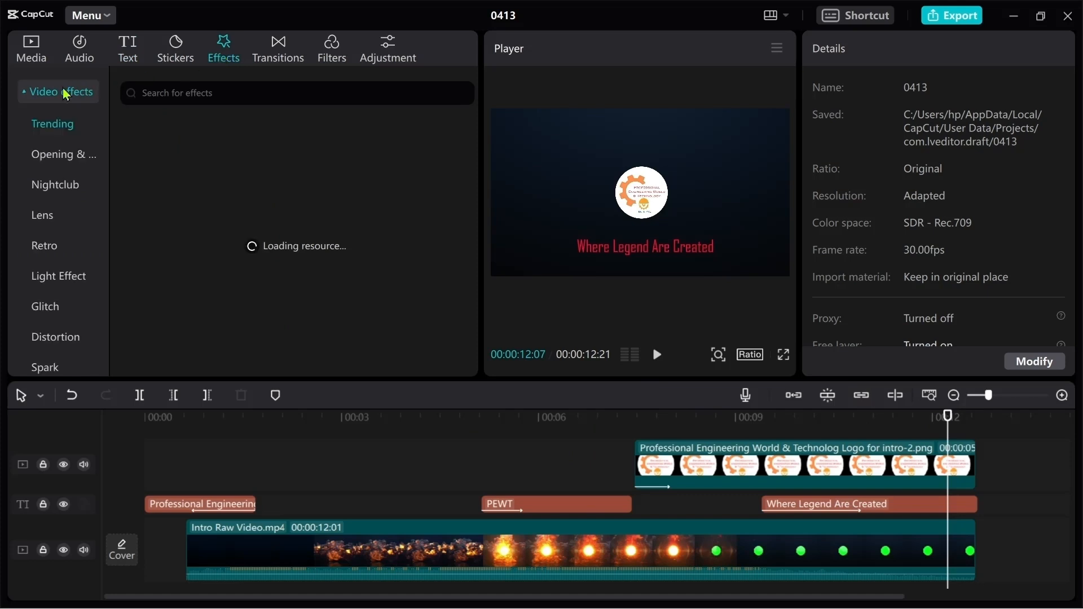
click(58, 160)
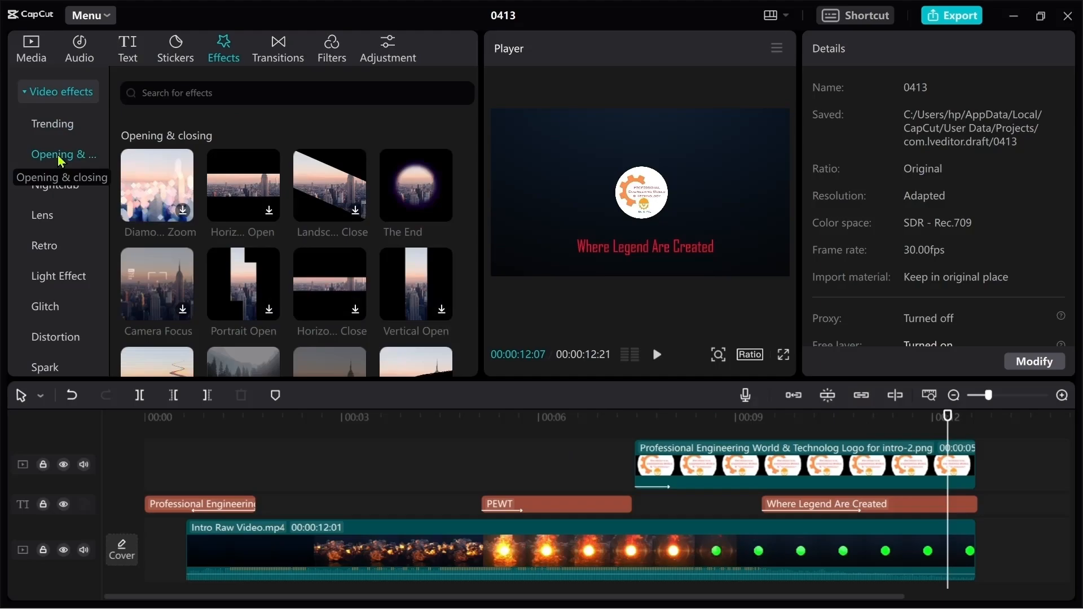
mouse_move(227, 203)
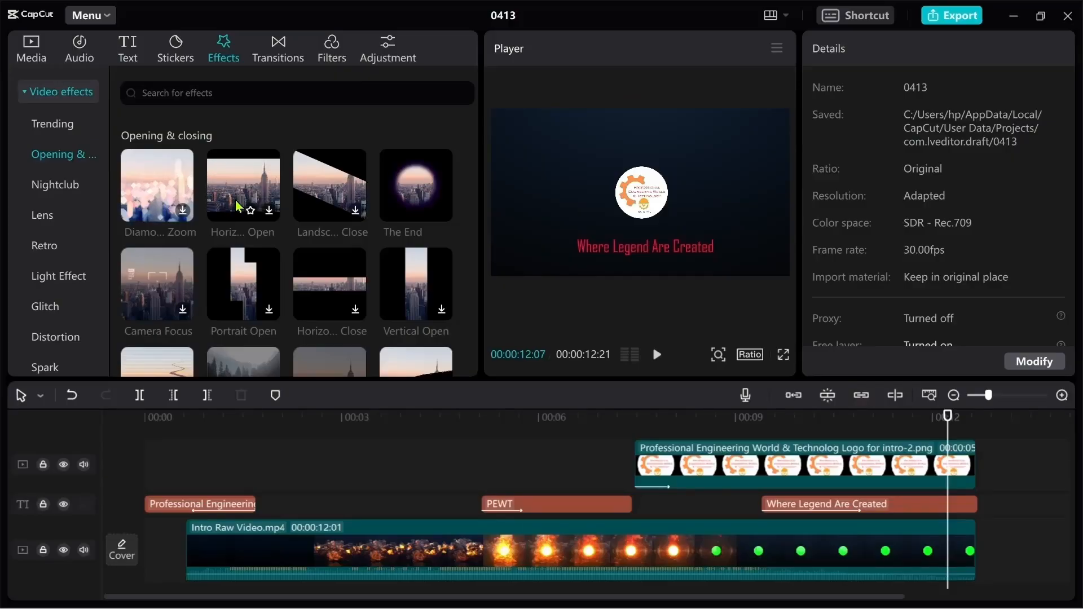
mouse_move(421, 210)
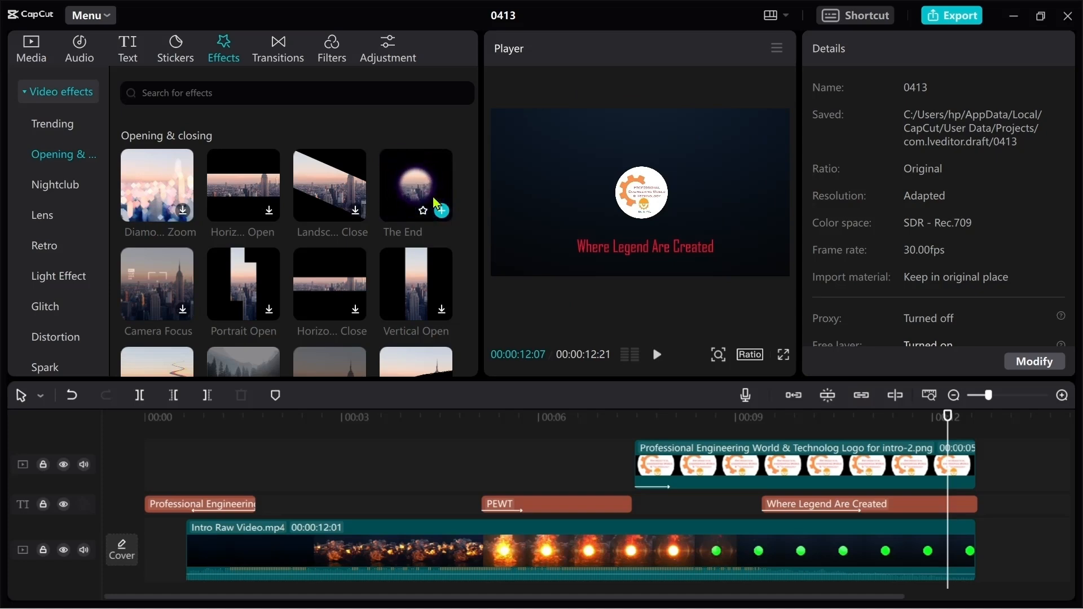
click(436, 203)
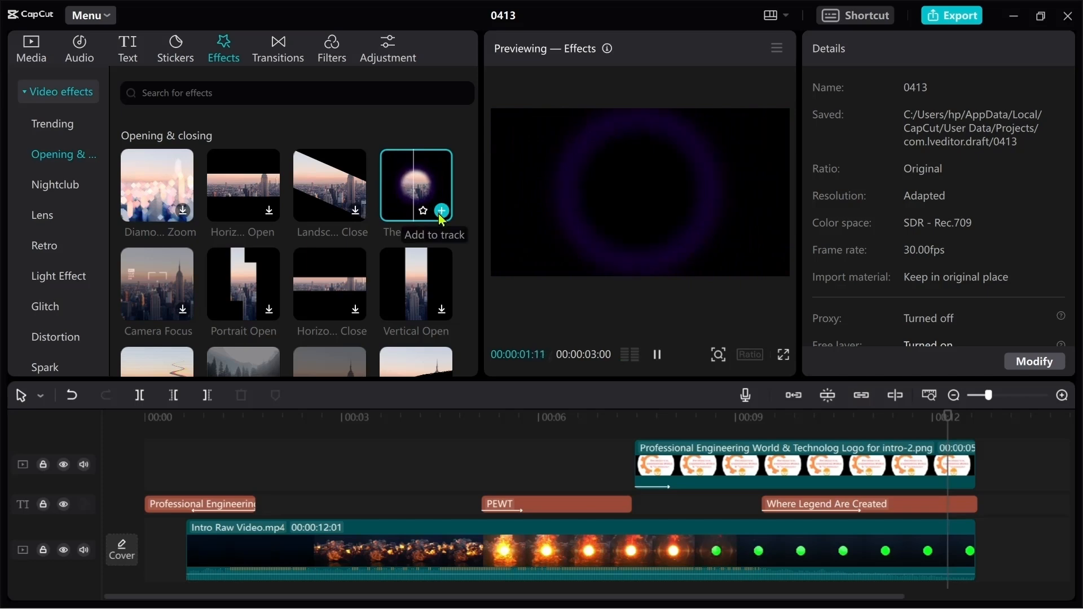
click(444, 214)
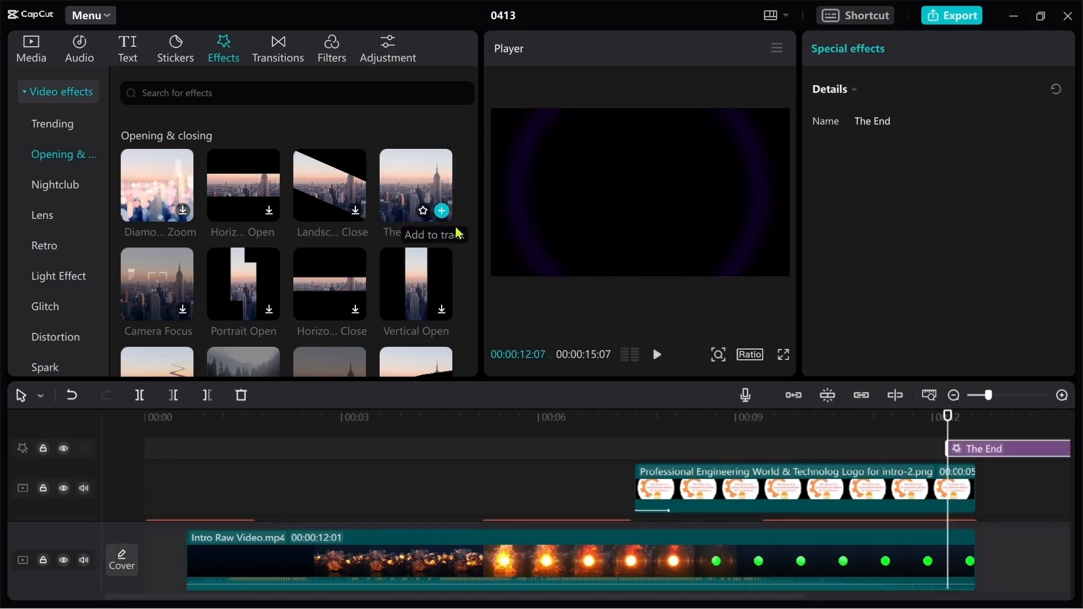
Fit The End effect to about the last 1.2 seconds of the intro and preview the result full screen.
drag(1015, 457, 838, 486)
mouse_move(967, 485)
mouse_down()
mouse_move(852, 485)
mouse_move(955, 497)
mouse_up()
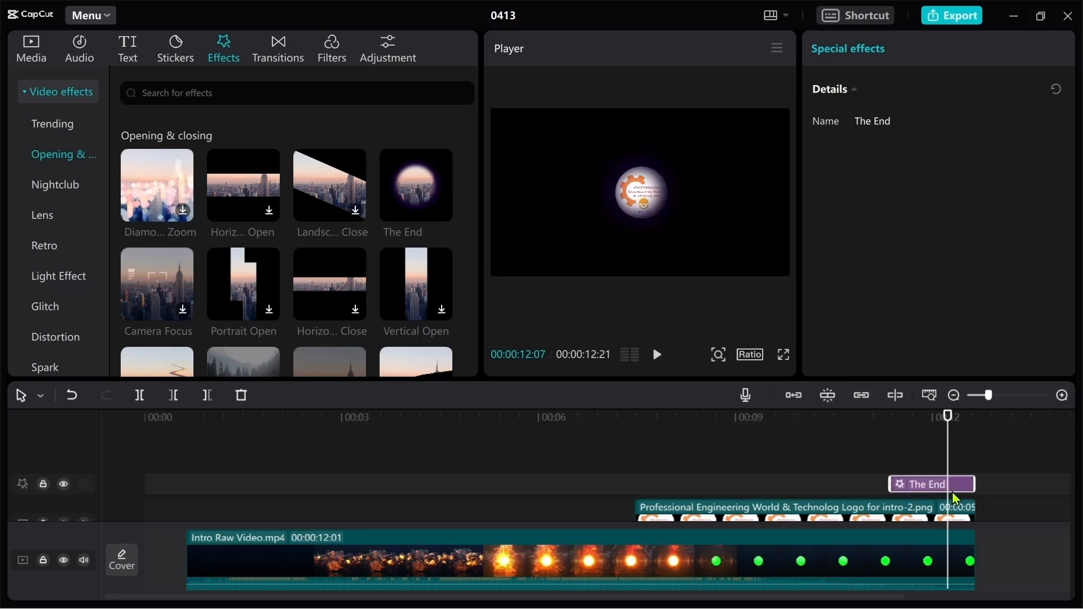
drag(946, 427, 978, 415)
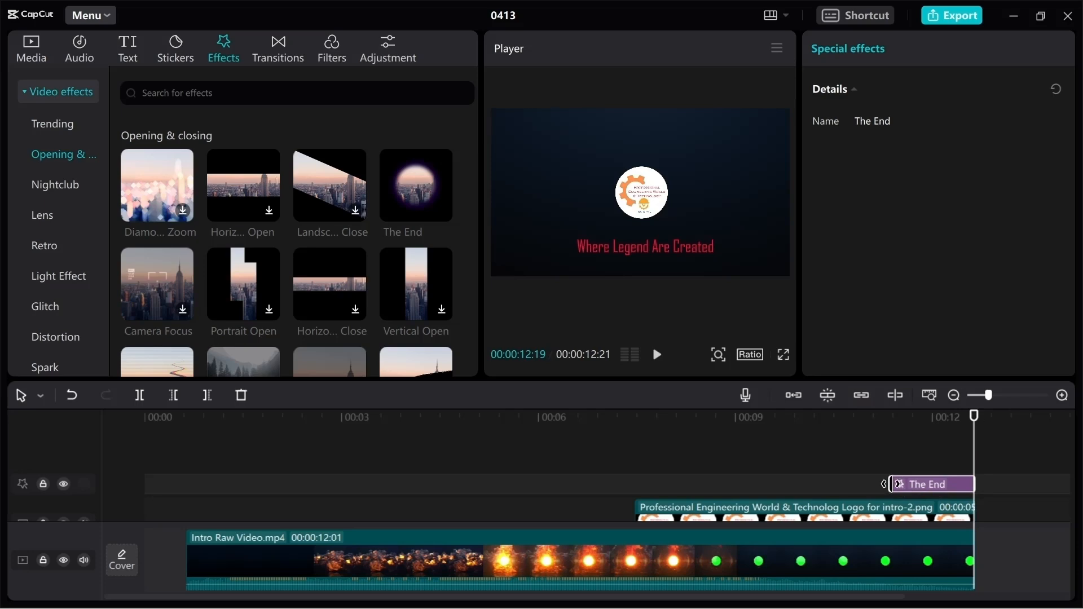
drag(889, 483, 905, 482)
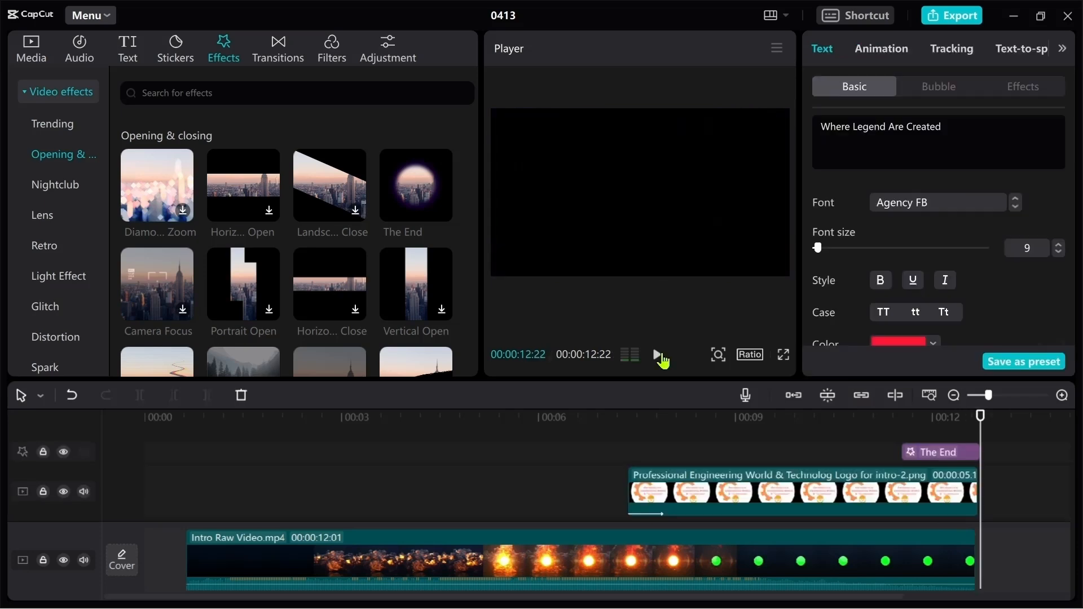
click(783, 355)
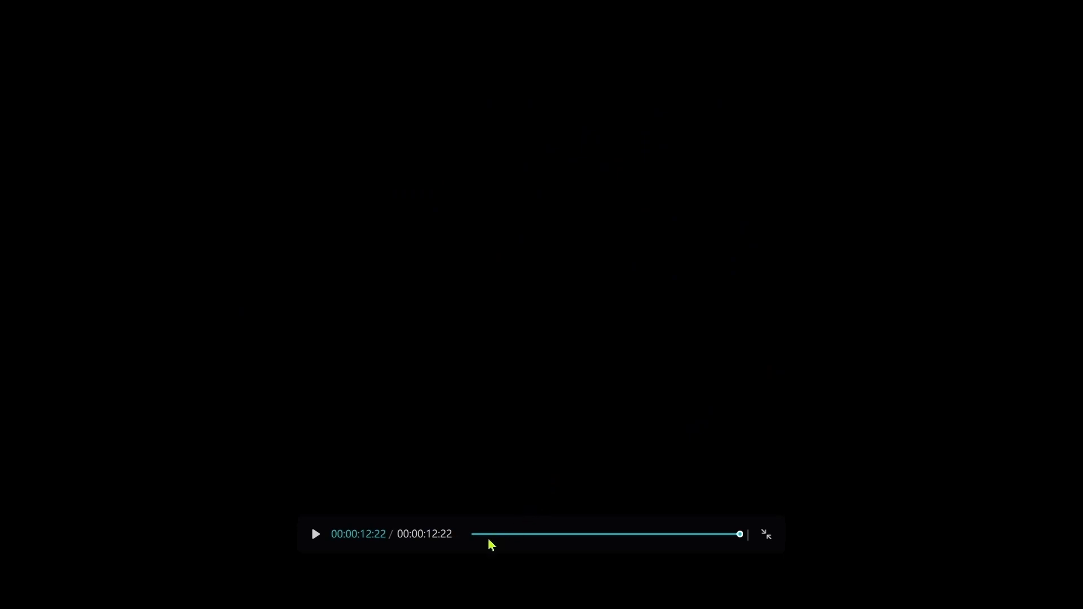
click(471, 534)
click(315, 536)
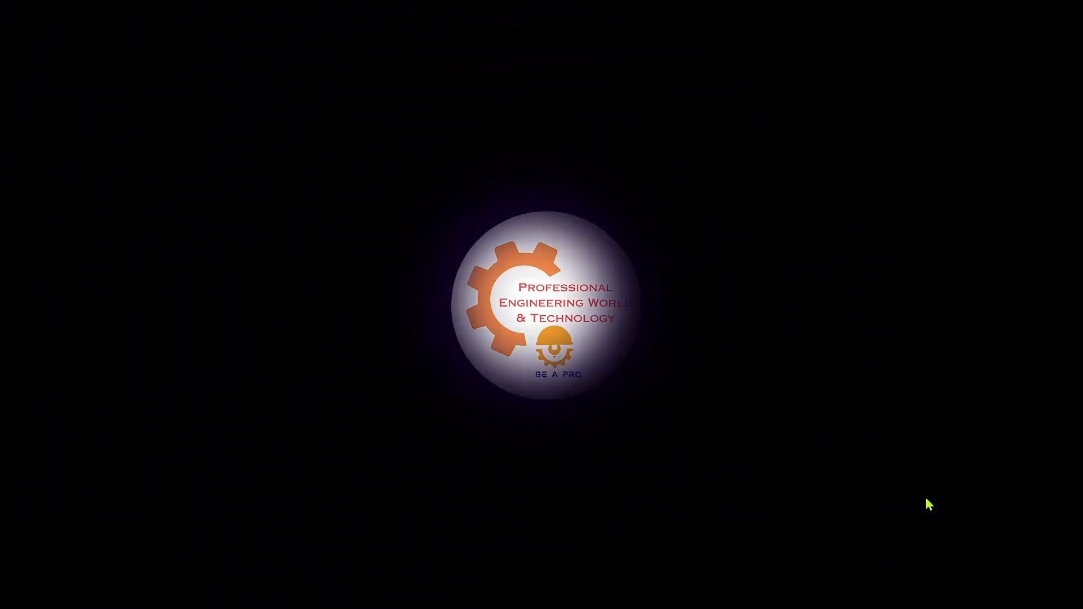
key(Escape)
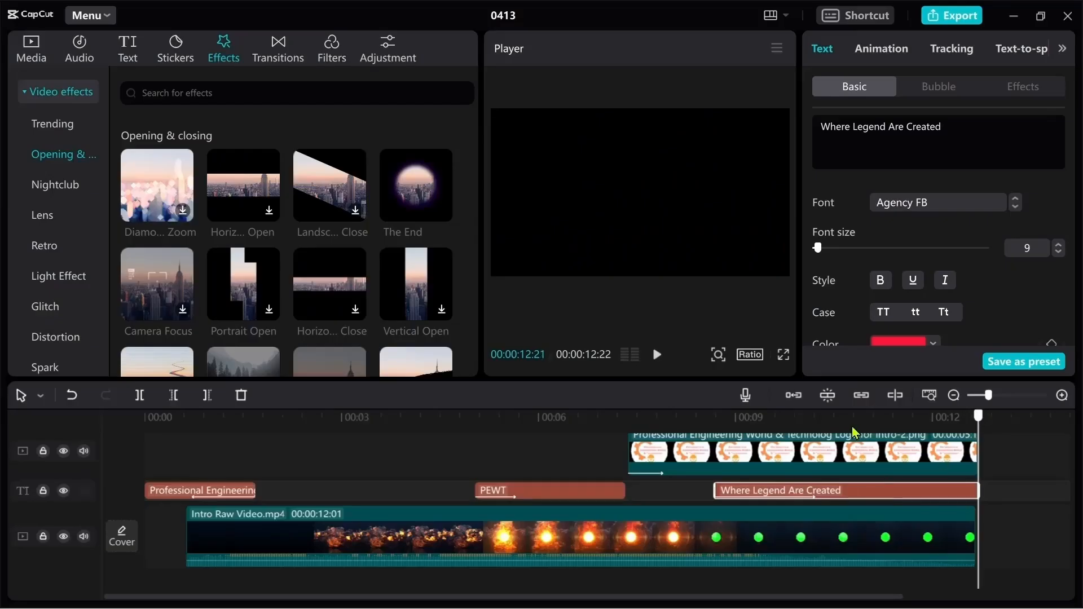
Add the Fuzzy glitch effect near 00:00:11:07 and trim it to about 0.7 seconds, ending where The End effect starts.
click(831, 427)
drag(920, 428, 880, 424)
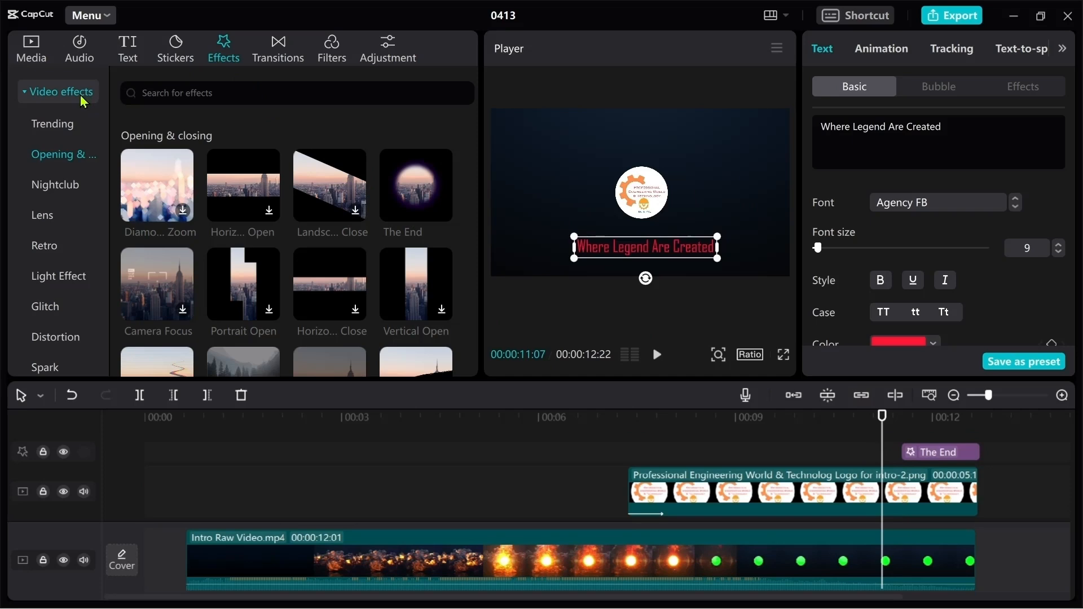
scroll(66, 247, down, 2)
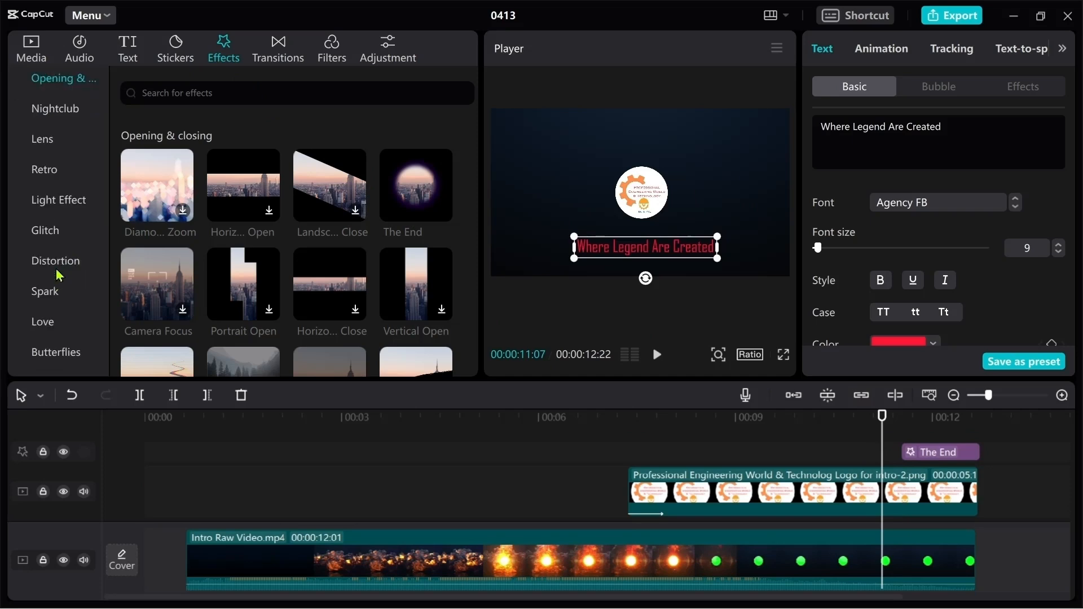
click(54, 231)
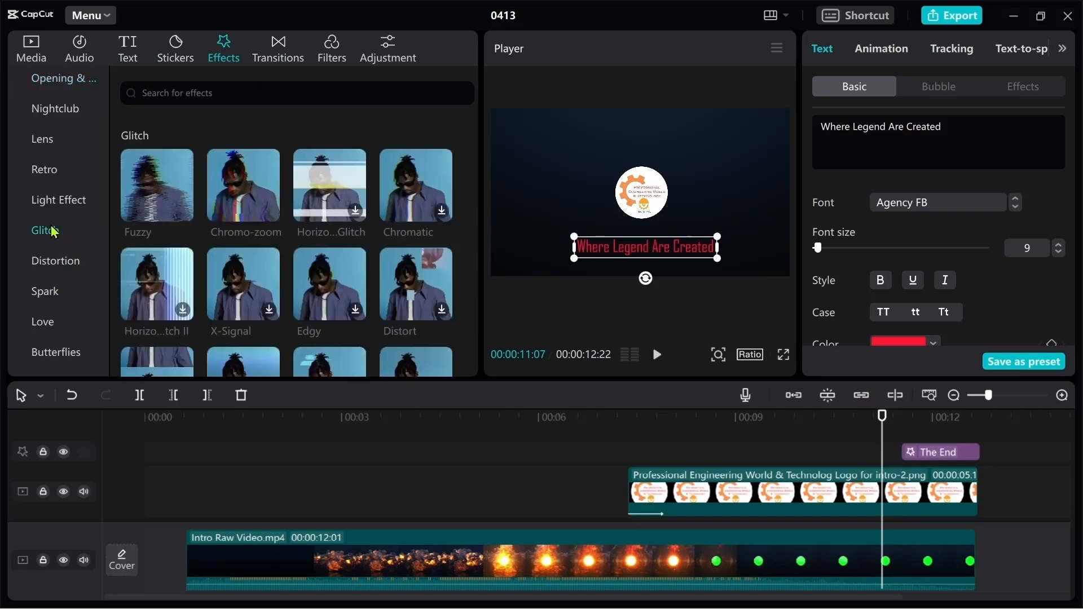
mouse_move(140, 212)
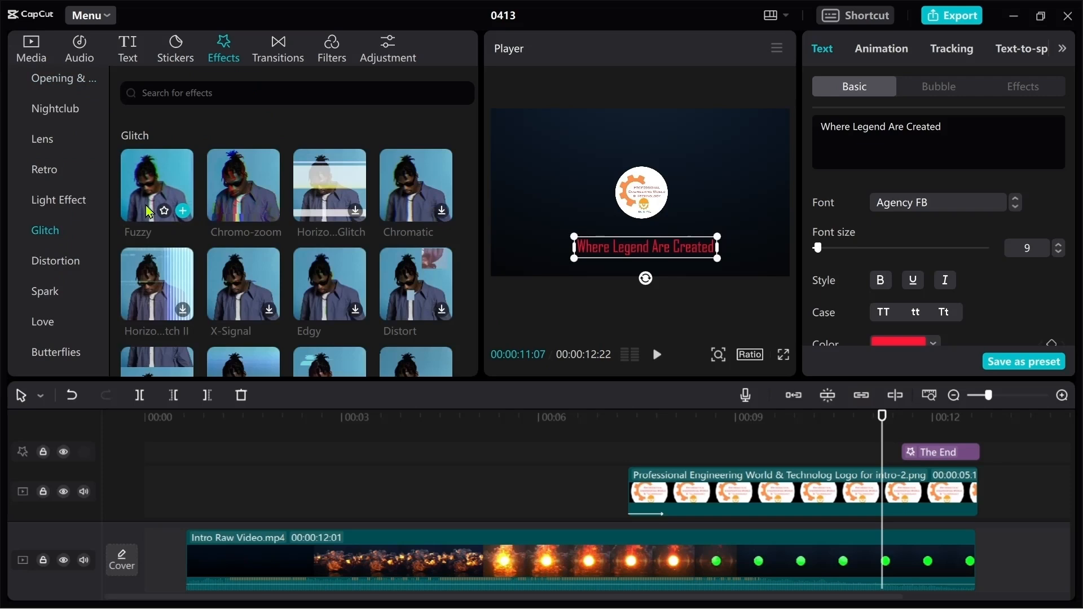
click(181, 211)
drag(832, 461, 881, 461)
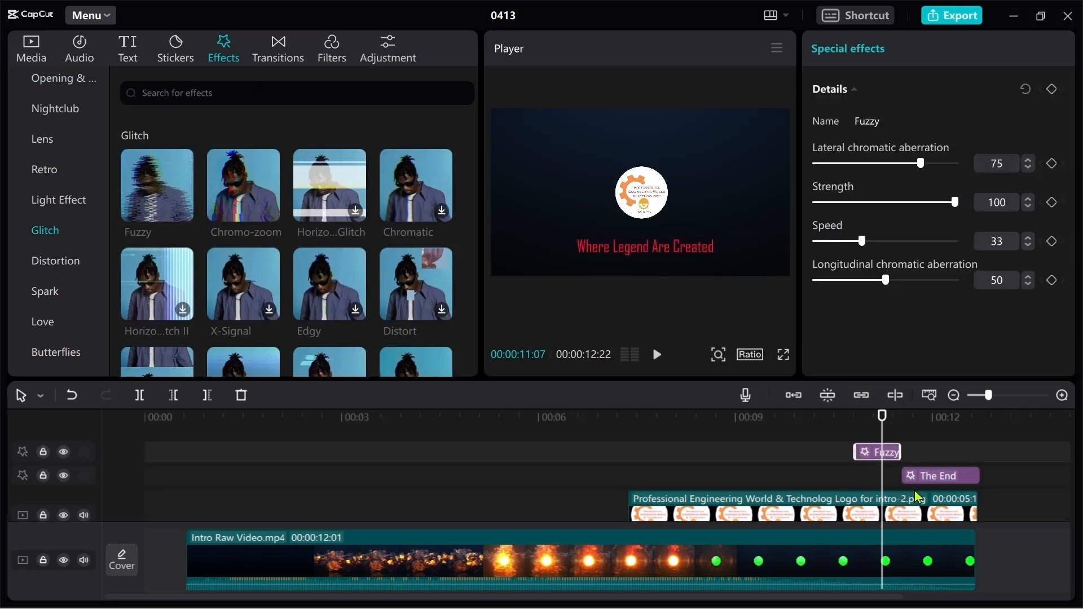
Play back the ending from 00:00:10:02, shift the Fuzzy effect slightly earlier and return to 00:00:11:04.
drag(883, 416, 805, 417)
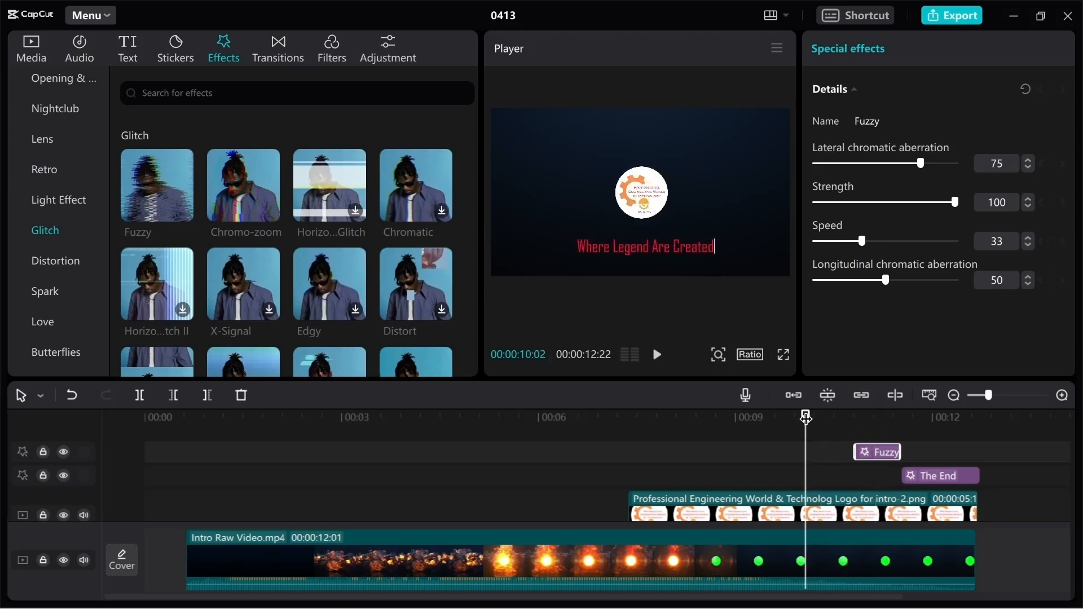
click(657, 353)
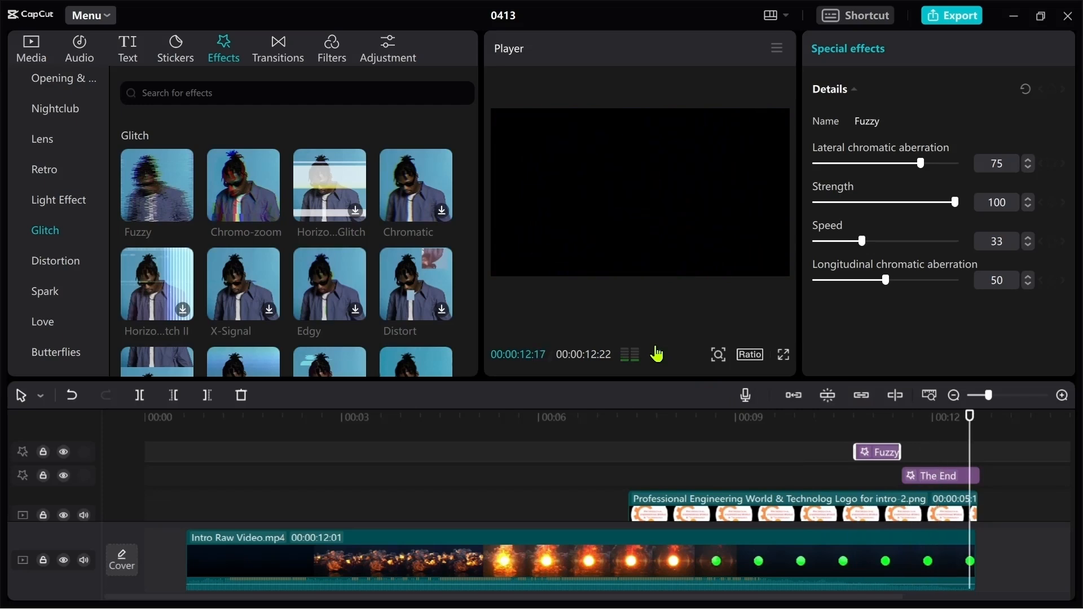
click(657, 354)
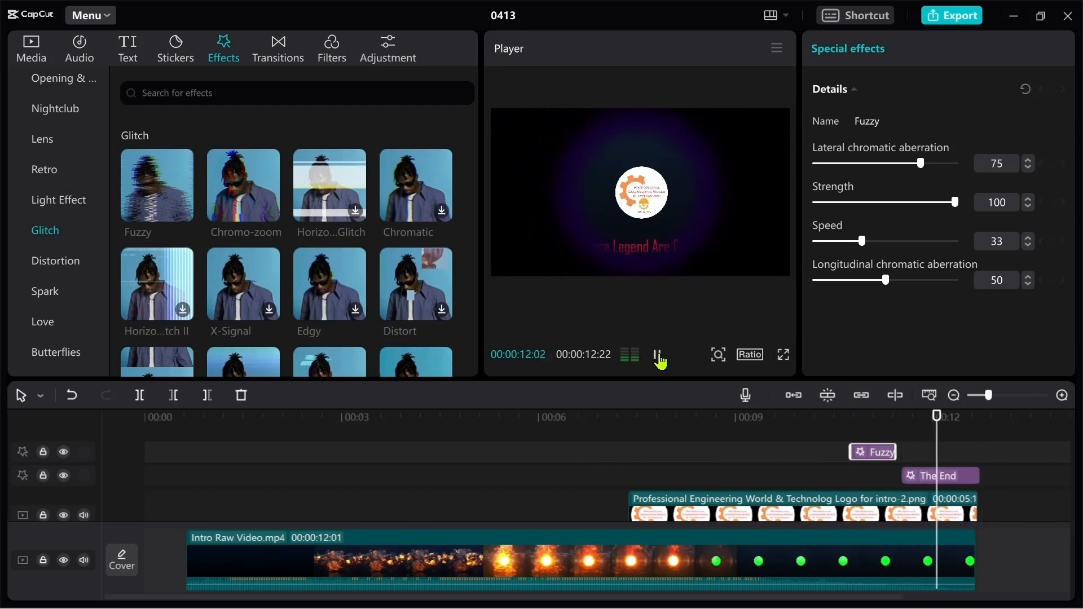
click(875, 419)
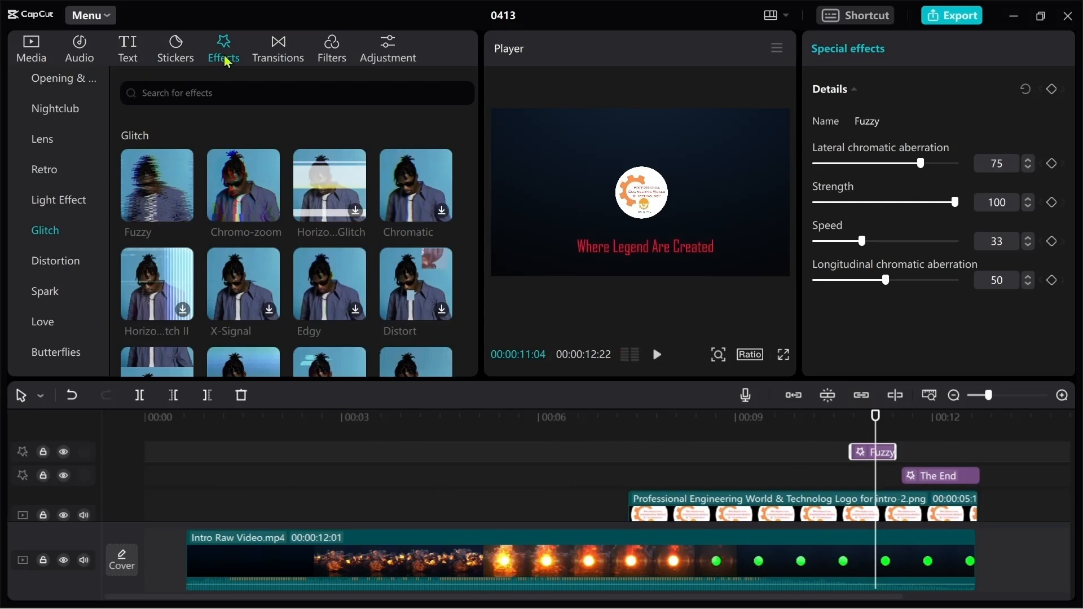
Search the sound effects library for "glitch".
click(88, 61)
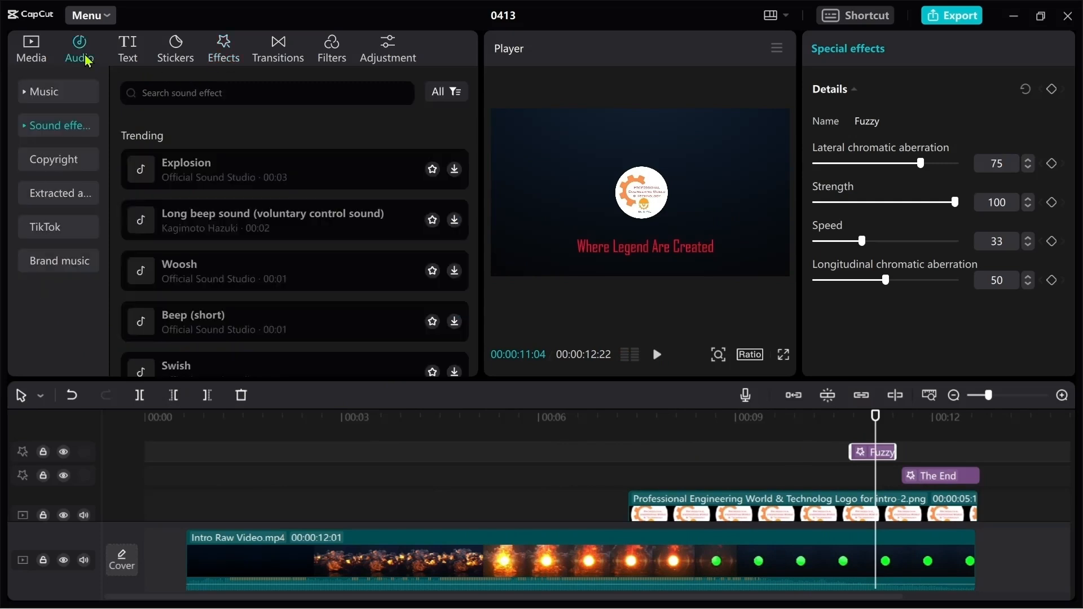
click(82, 123)
click(200, 94)
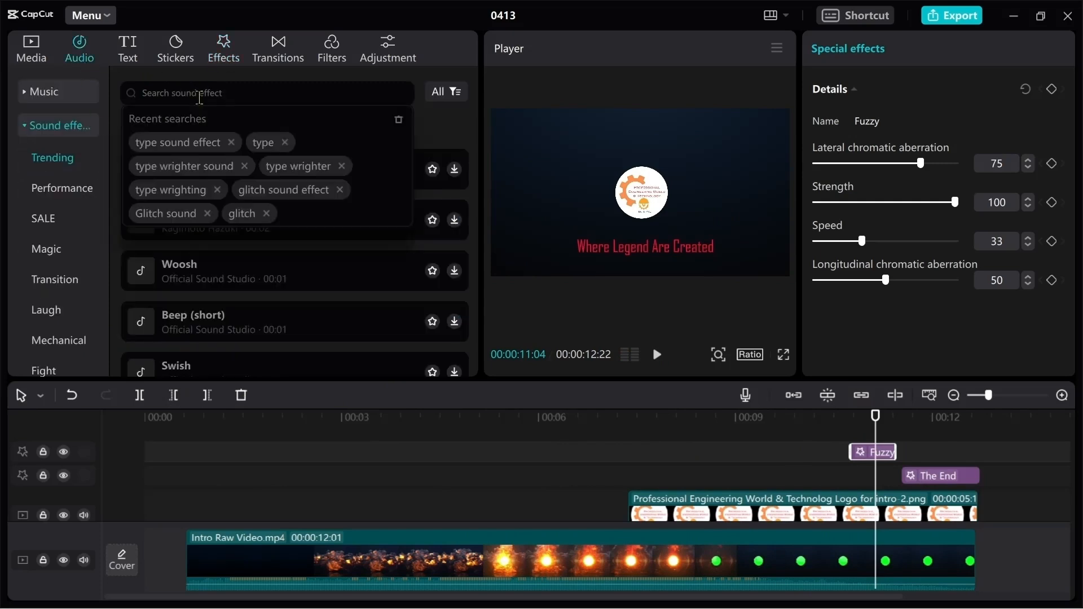
text(glitch)
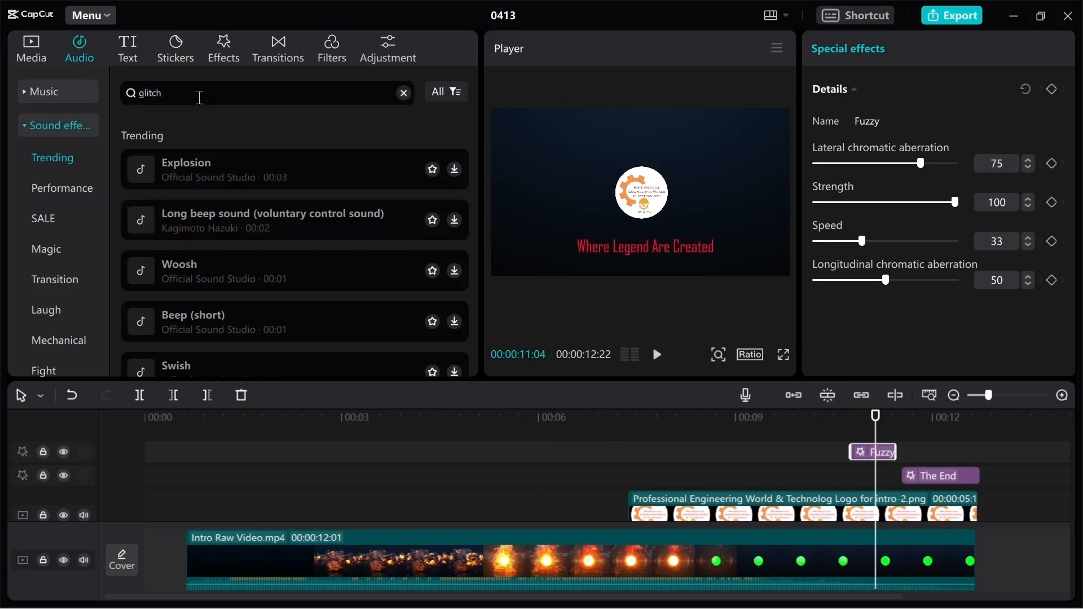
key(Return)
Import the glitch sound effect MP3 from the Edit folder on the Desktop into the project media.
click(40, 55)
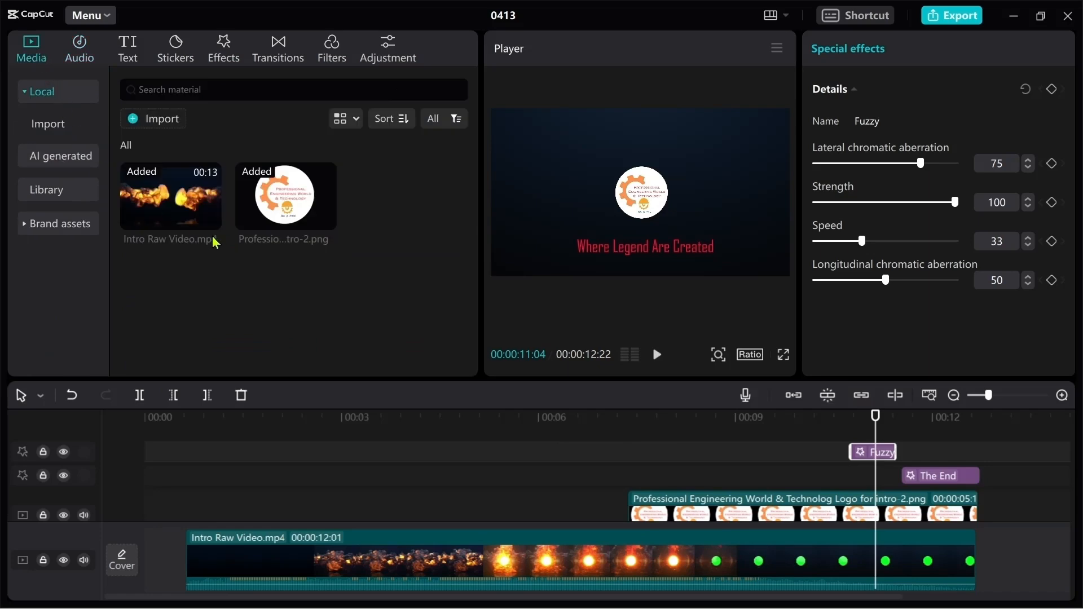
click(177, 121)
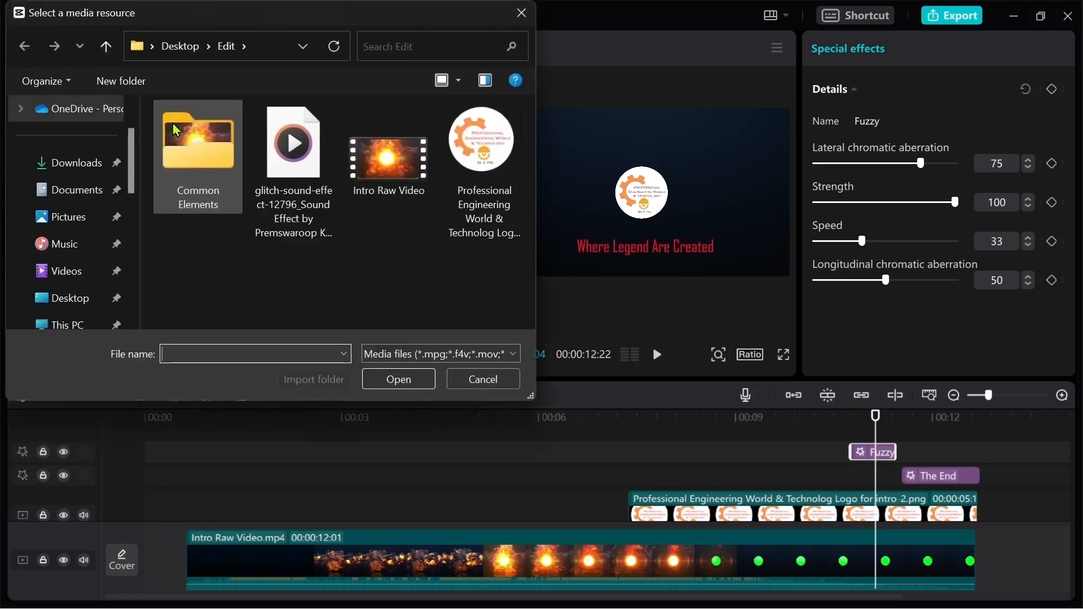
click(301, 184)
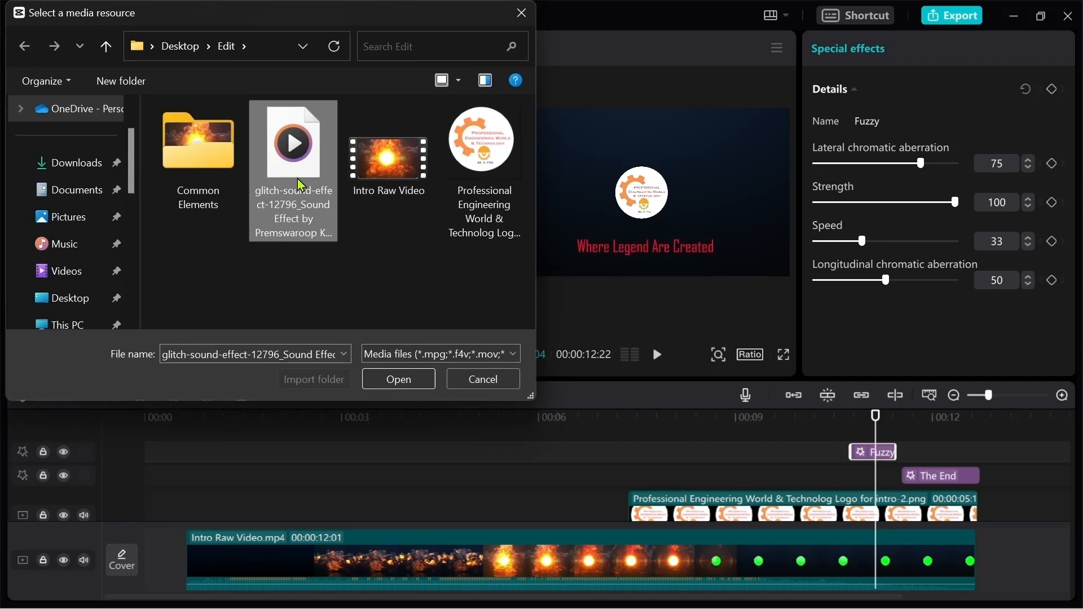
click(412, 383)
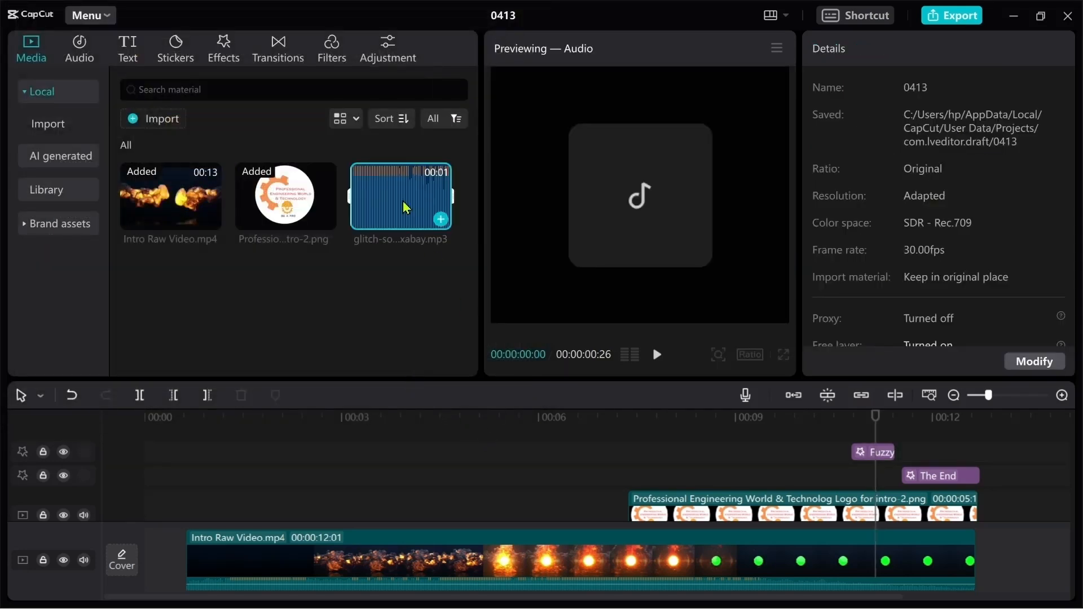
Place the glitch sound on an audio track ending at 00:00:11:13 and match the Fuzzy effect's span to it.
drag(404, 208, 846, 570)
scroll(883, 447, up, 3)
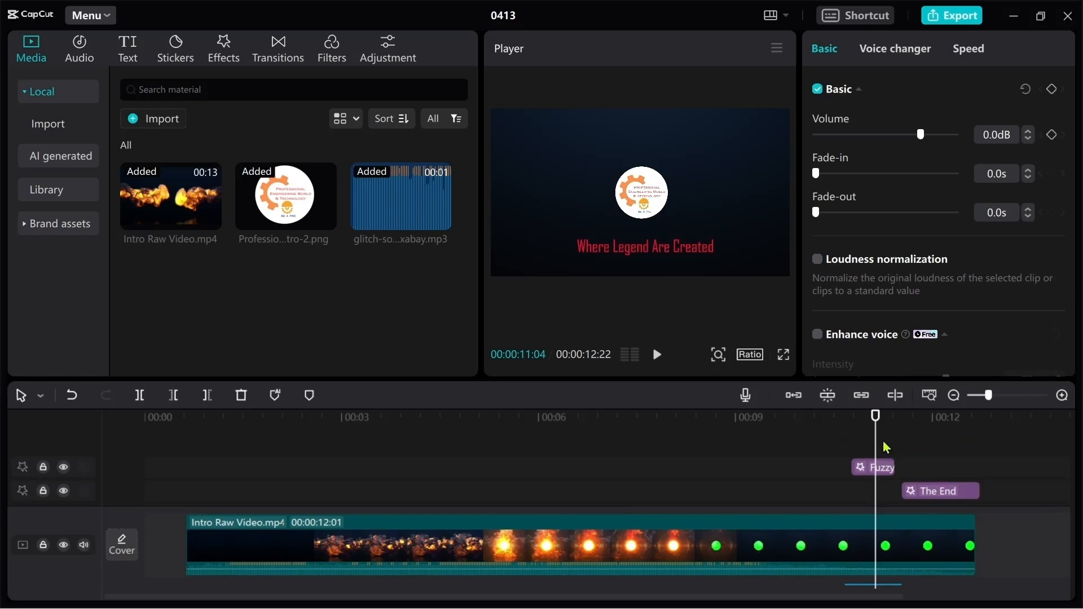
drag(875, 417, 895, 420)
scroll(910, 540, down, 2)
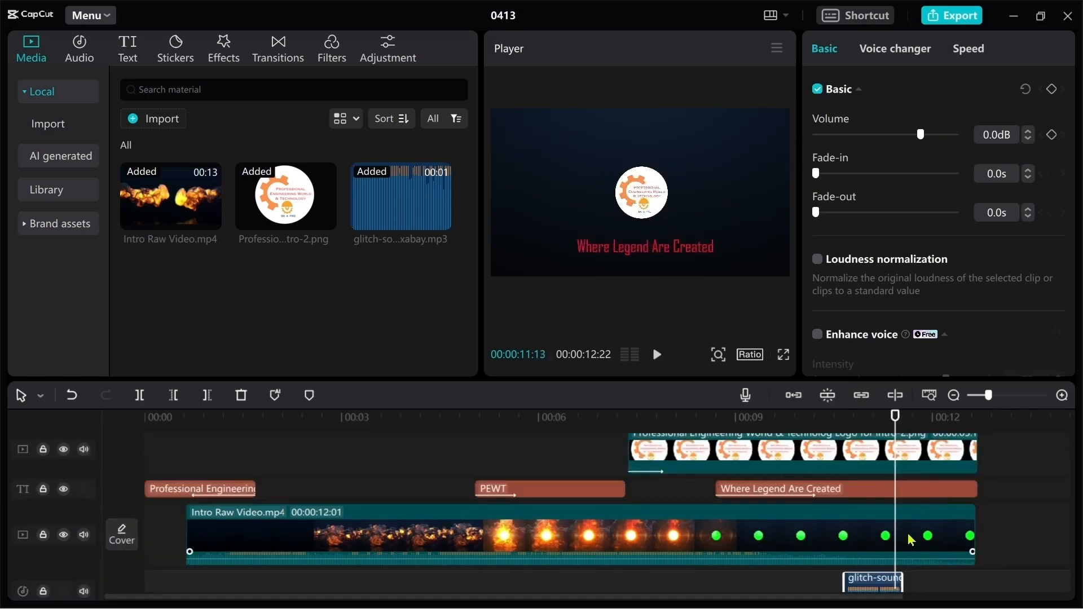
drag(869, 585, 866, 522)
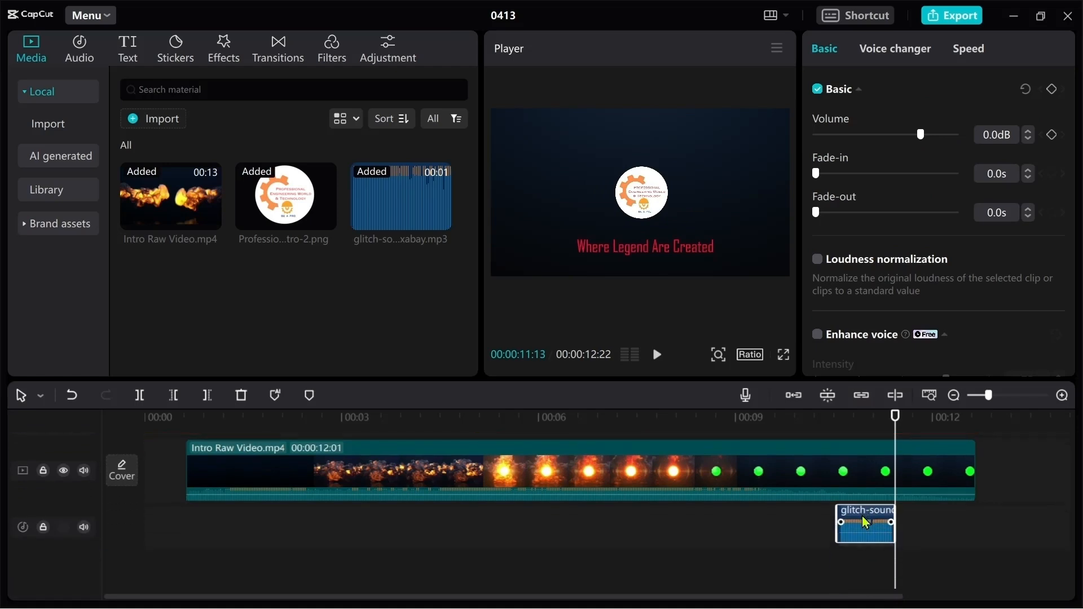
scroll(880, 496, up, 2)
click(901, 449)
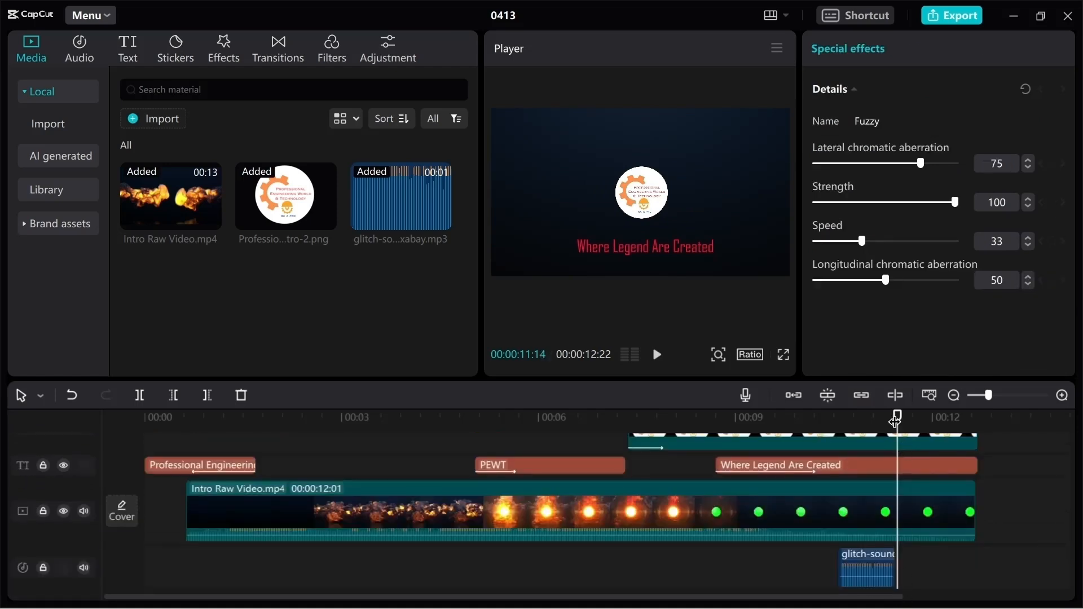
Play back the intro from 00:00:07:01 to its end, and replay it in full screen.
drag(897, 417, 607, 416)
scroll(727, 476, up, 1)
scroll(727, 481, up, 1)
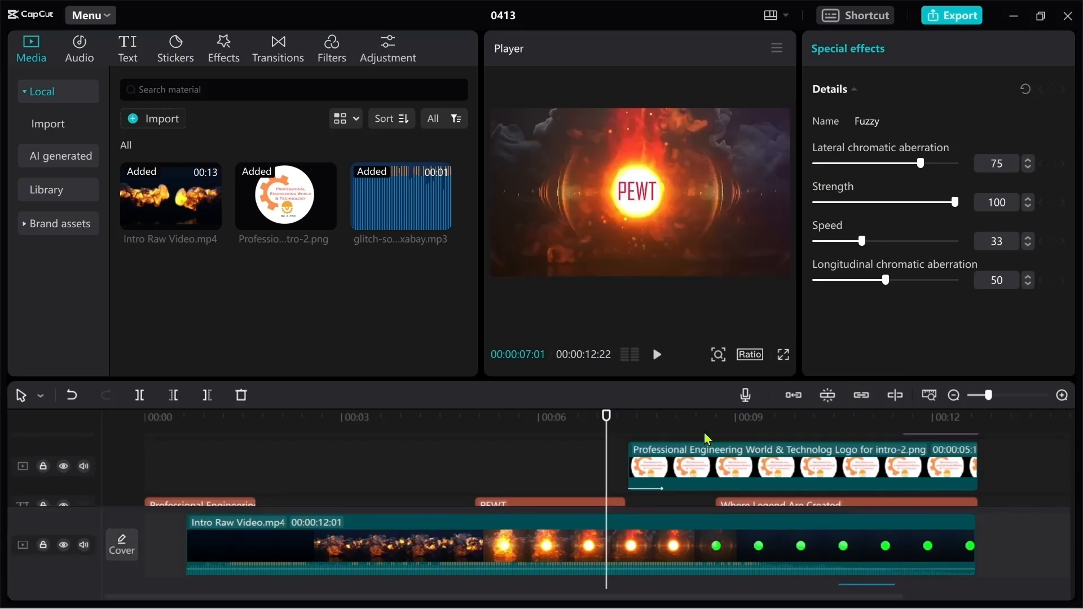
click(656, 355)
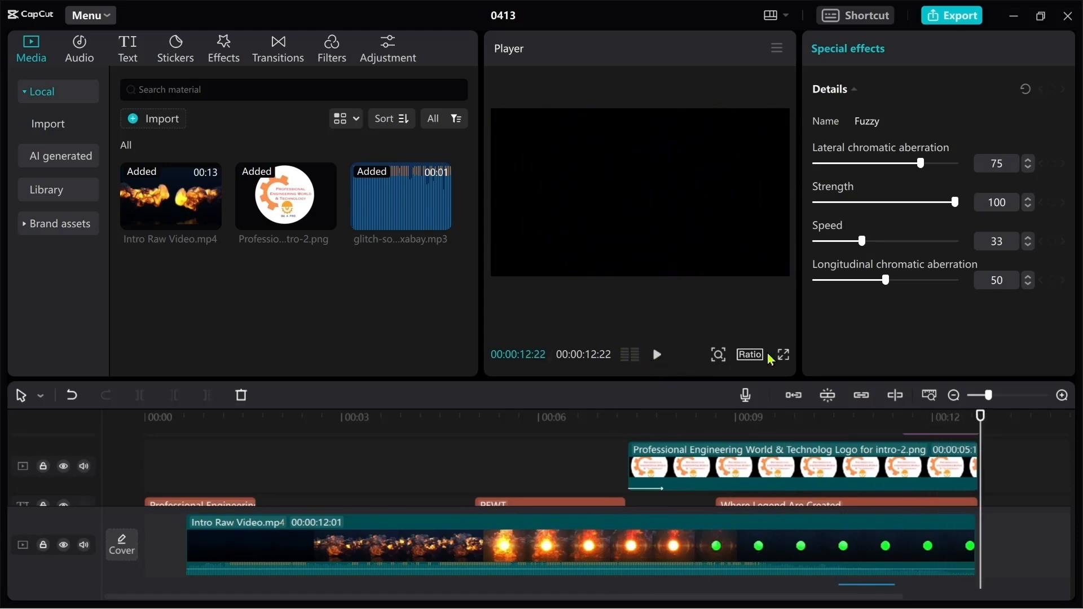
click(783, 355)
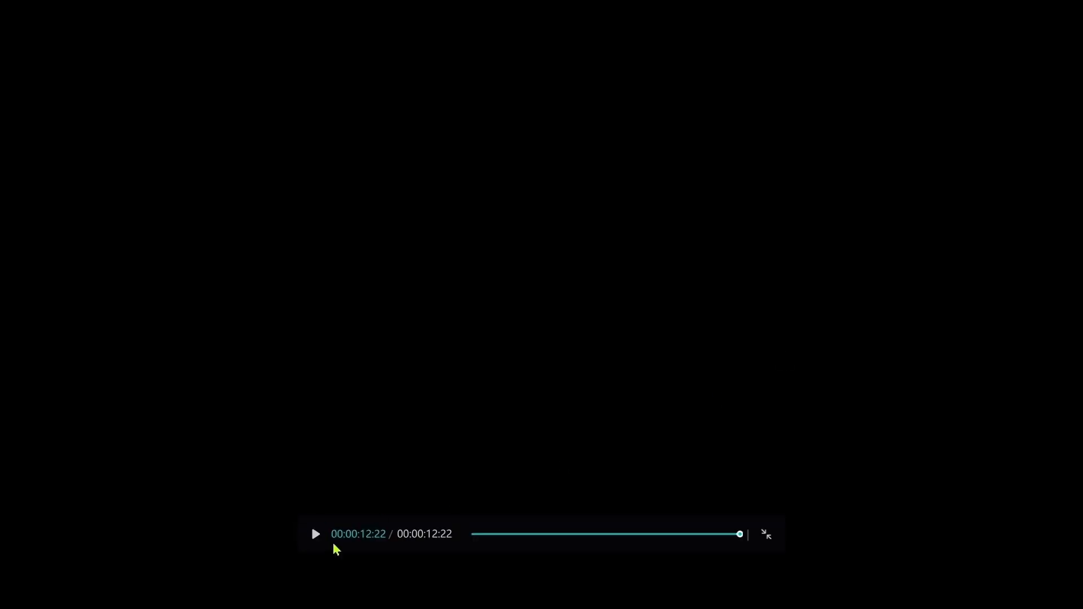
click(317, 534)
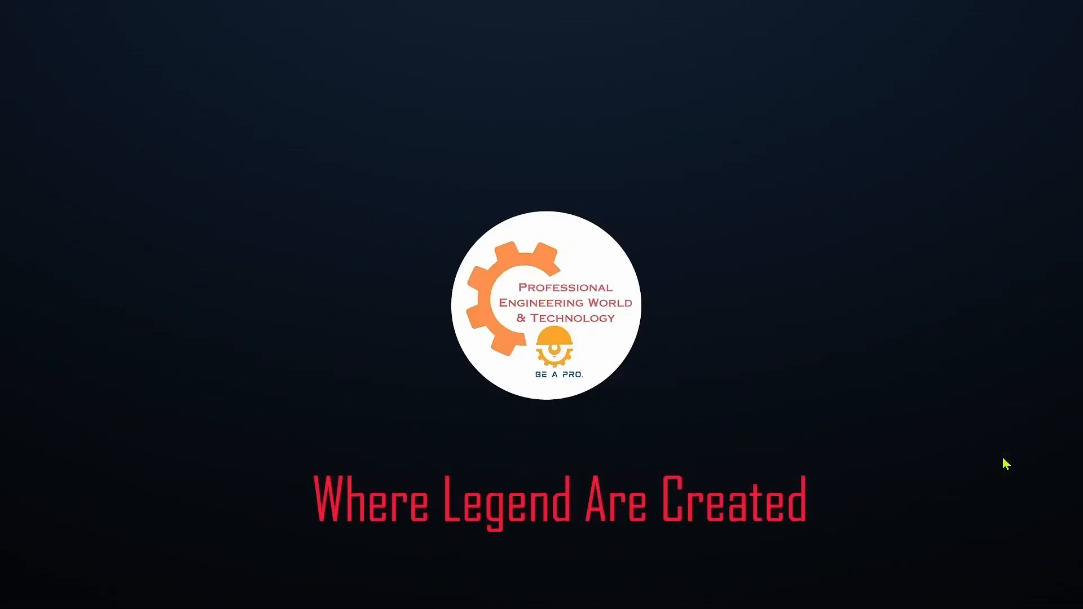
key(Escape)
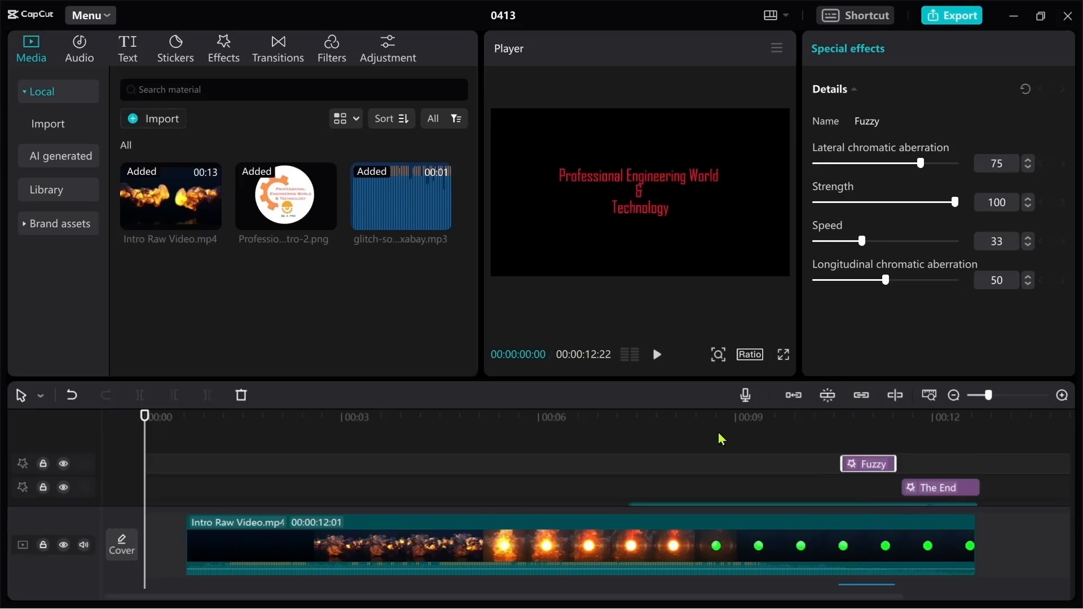
Set the project's aspect ratio to 16:9.
scroll(722, 439, down, 2)
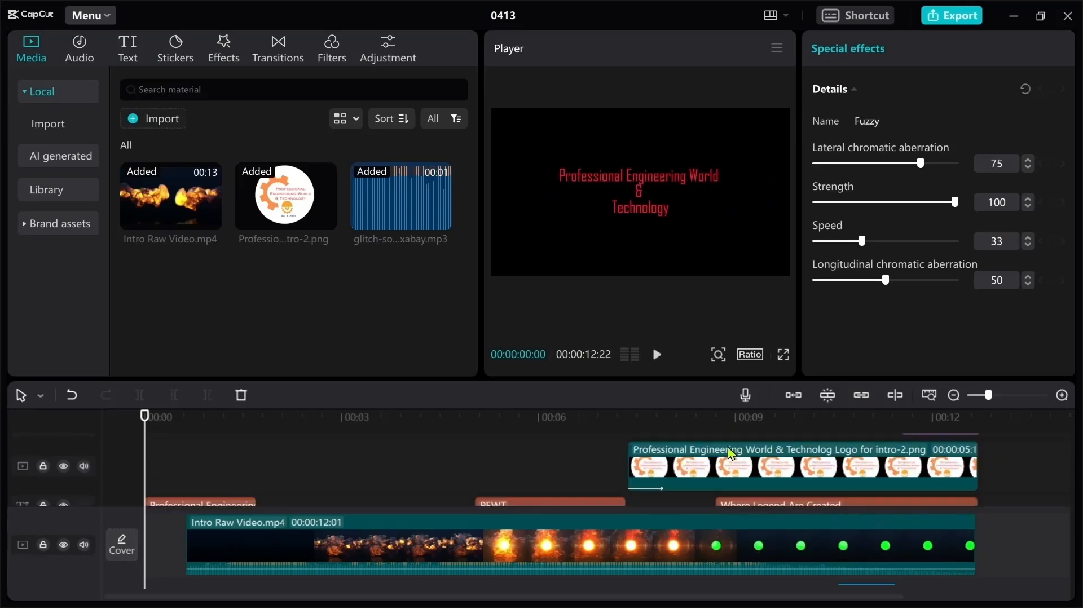
click(750, 357)
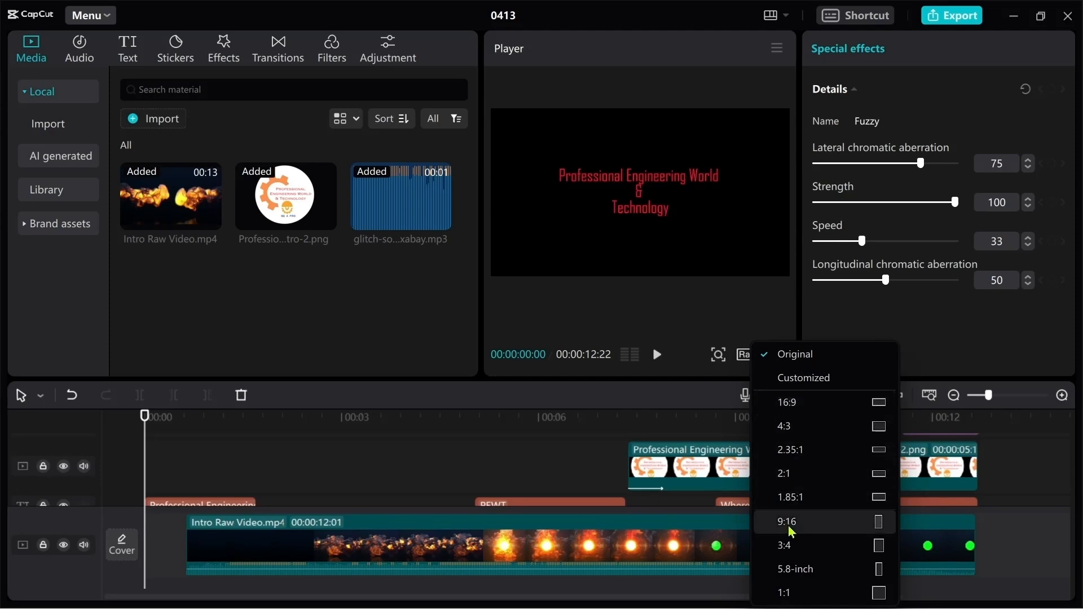
click(795, 409)
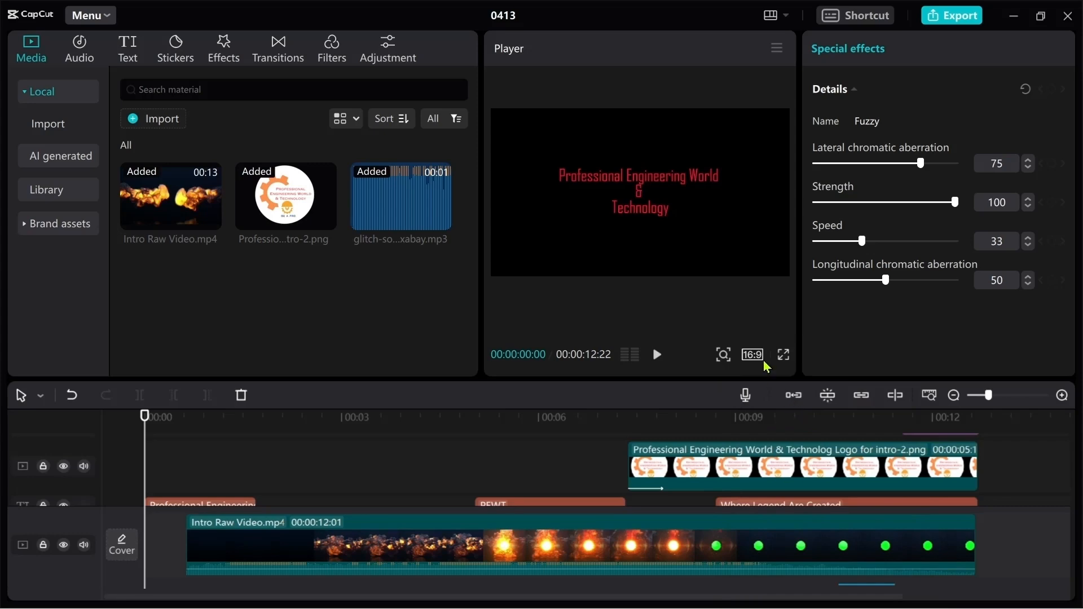
Start the video export with the title "Intro Video Making Tutorial" and the Desktop's Edit folder as destination.
click(961, 22)
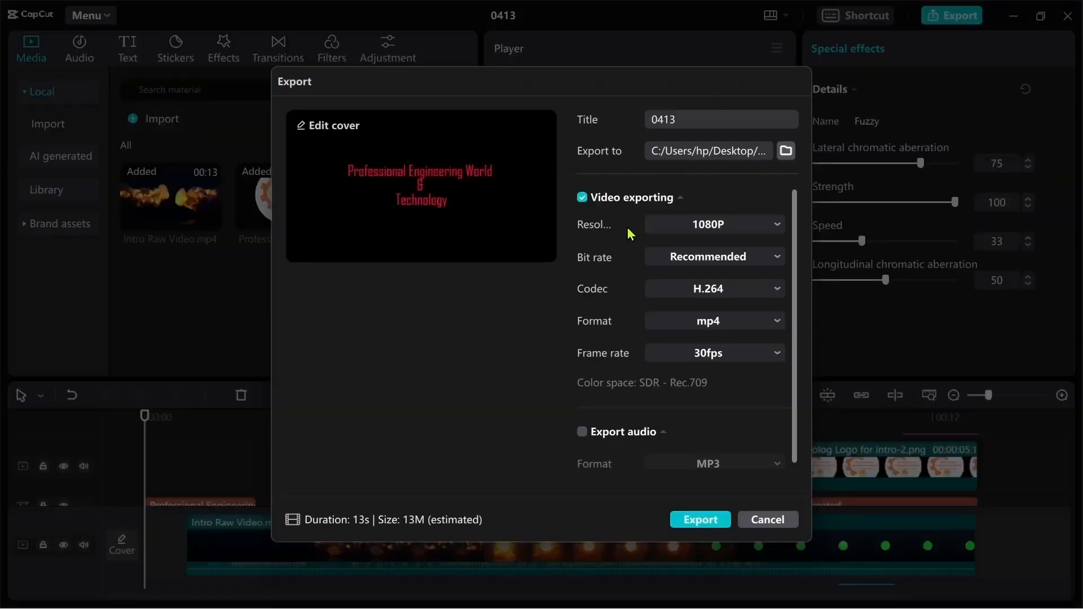
click(708, 121)
text(Intro Video Making Tutorial)
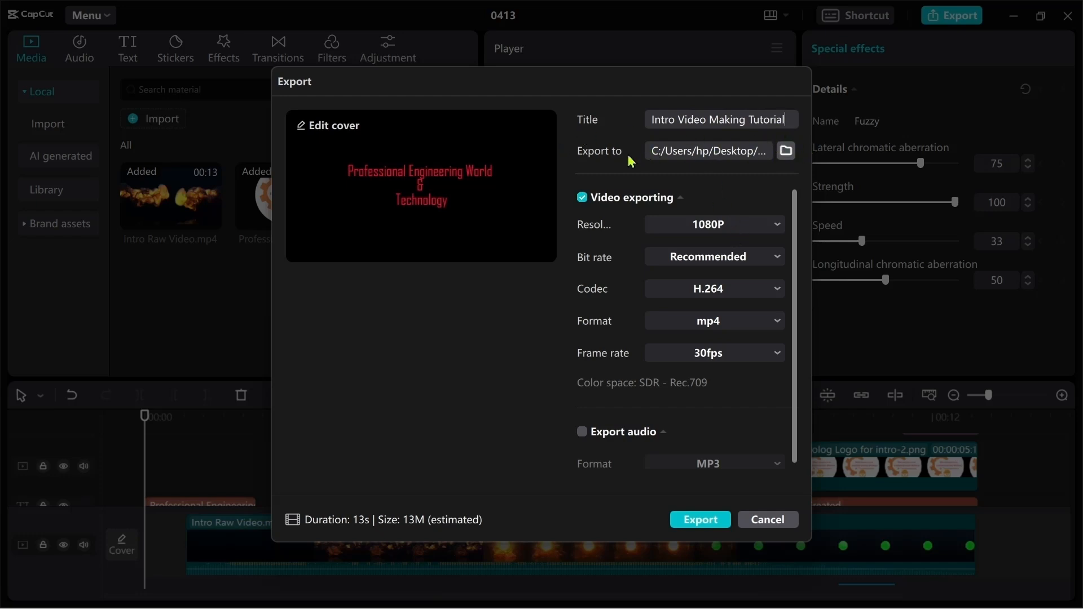
click(786, 150)
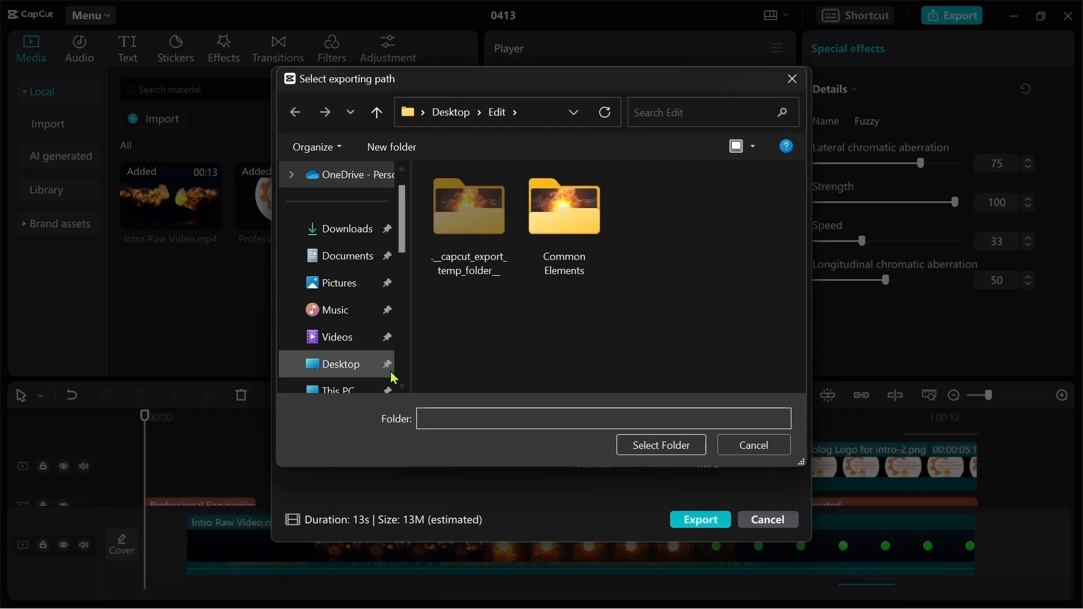
click(349, 365)
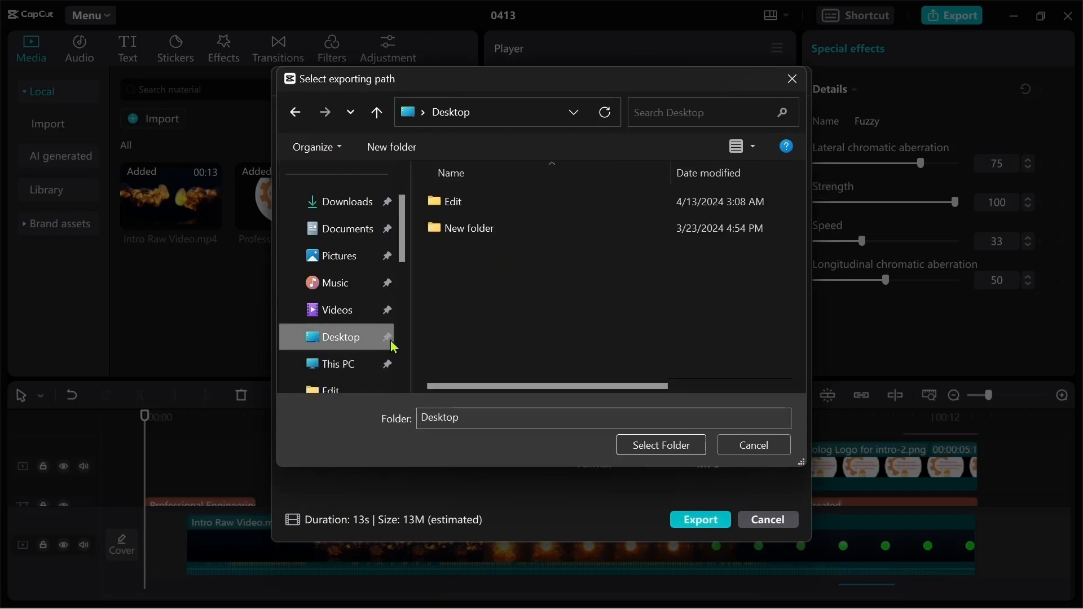
double_click(462, 204)
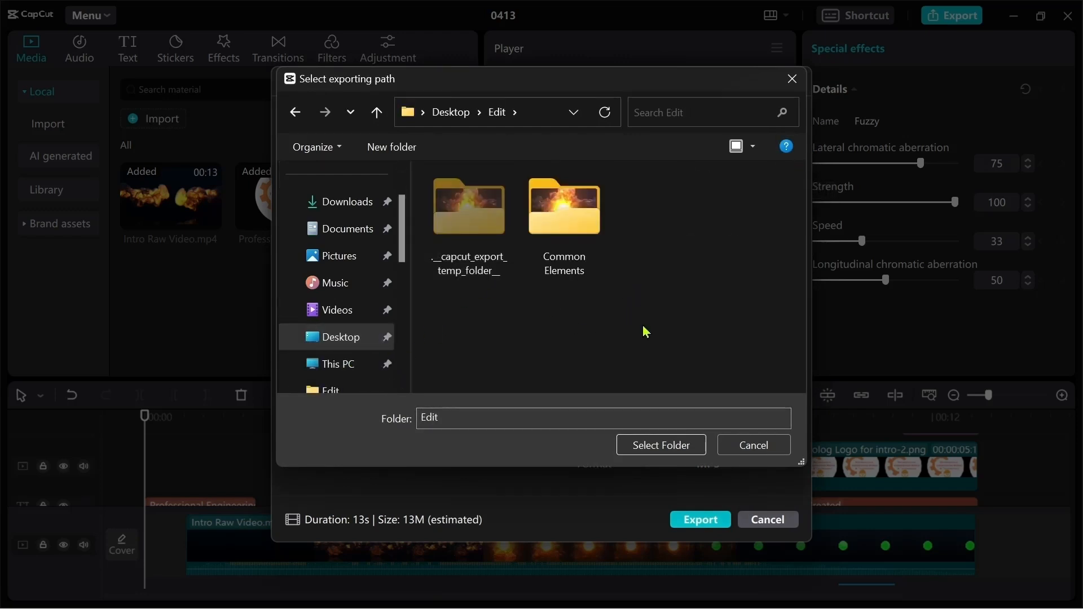
click(659, 445)
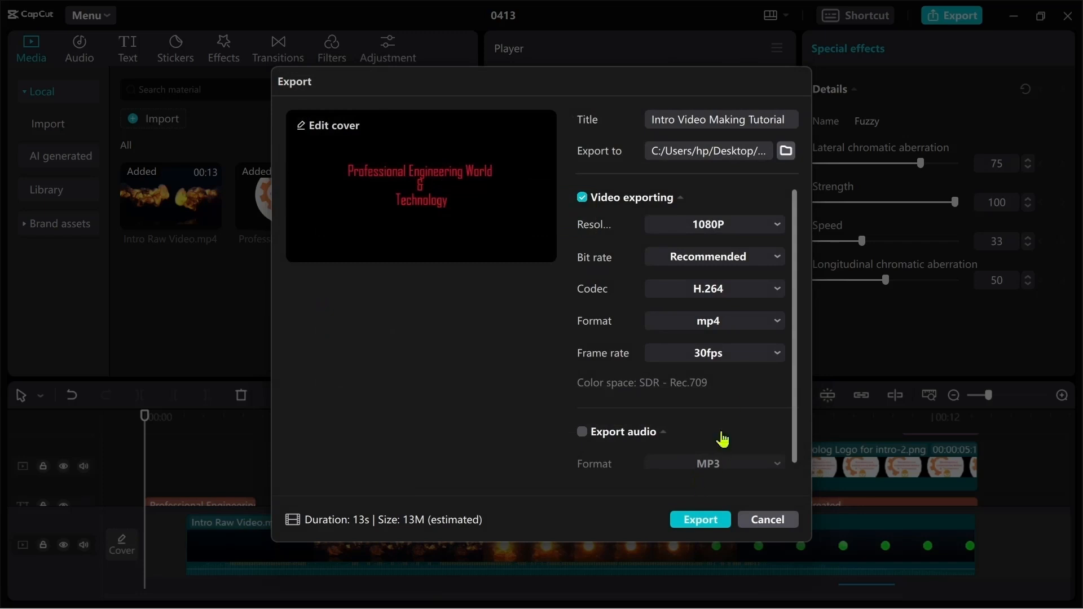
Choose 1080P resolution, the H.264 codec and a 30fps frame rate for the video export.
click(777, 229)
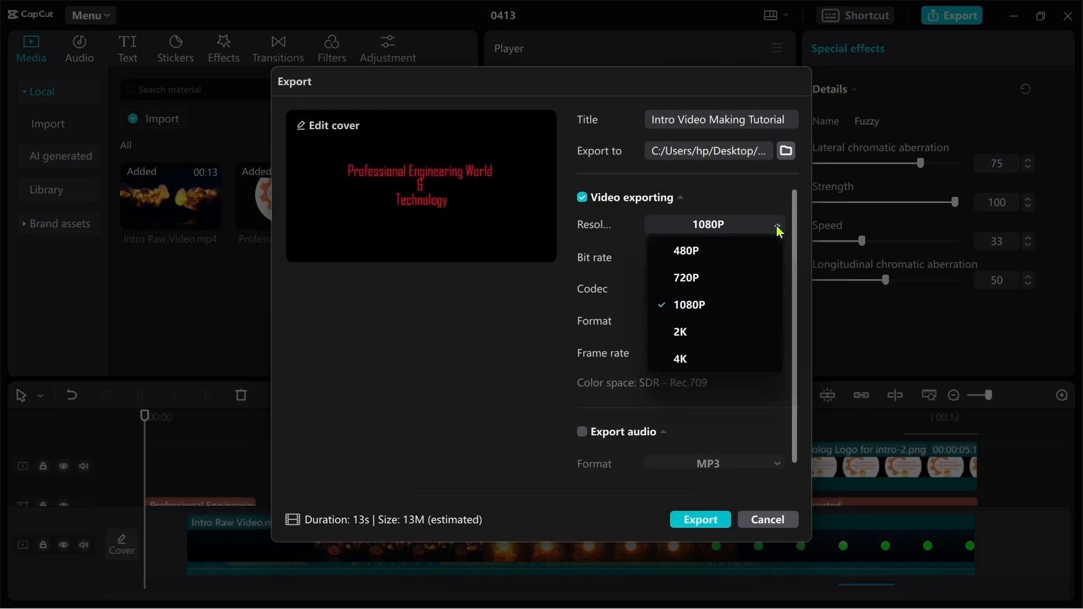
click(700, 307)
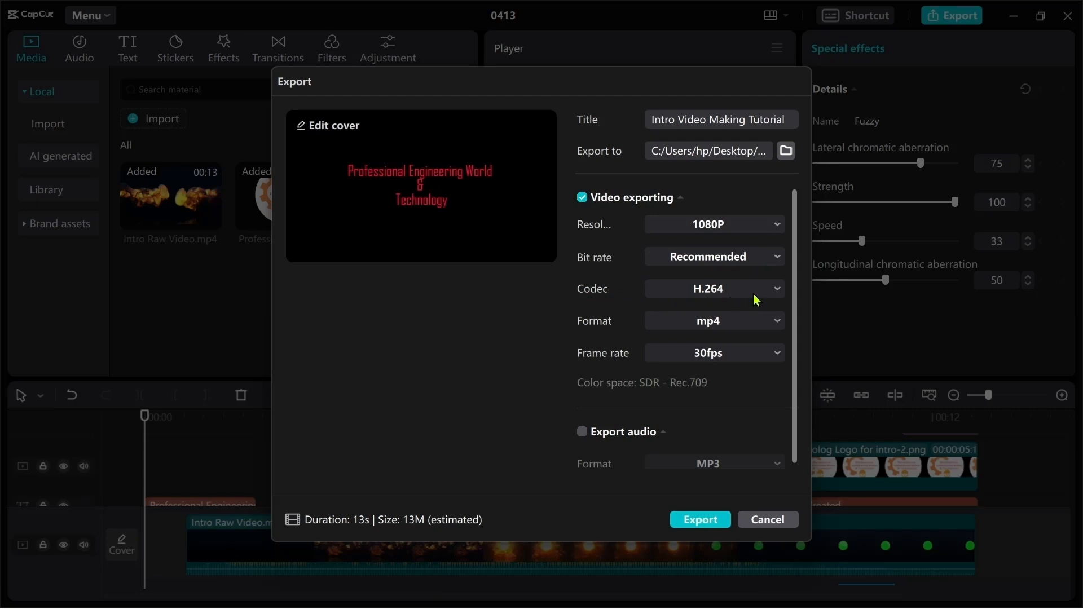
click(778, 293)
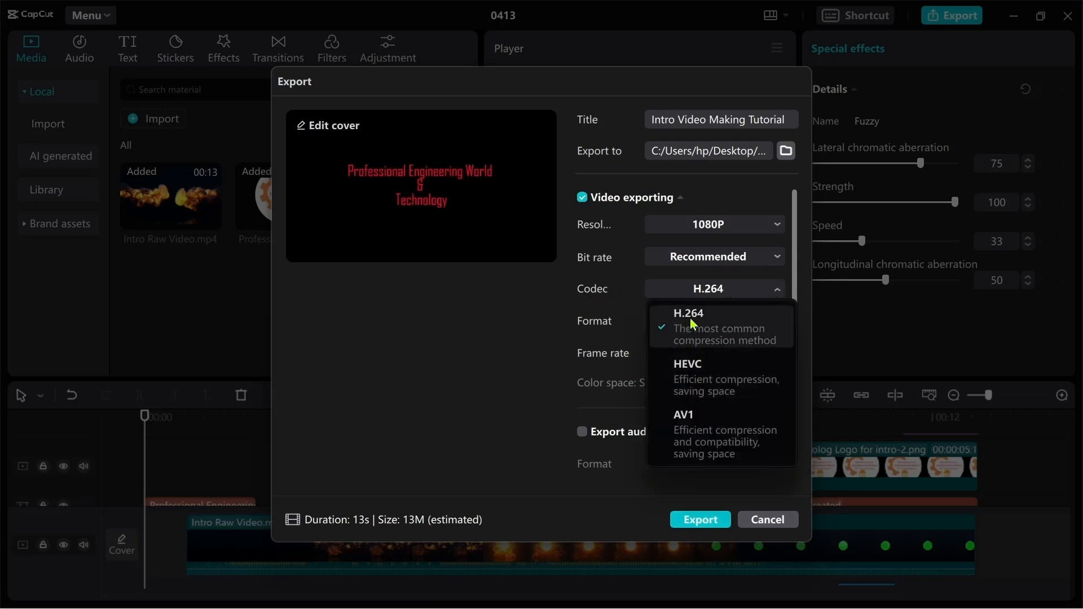
click(740, 312)
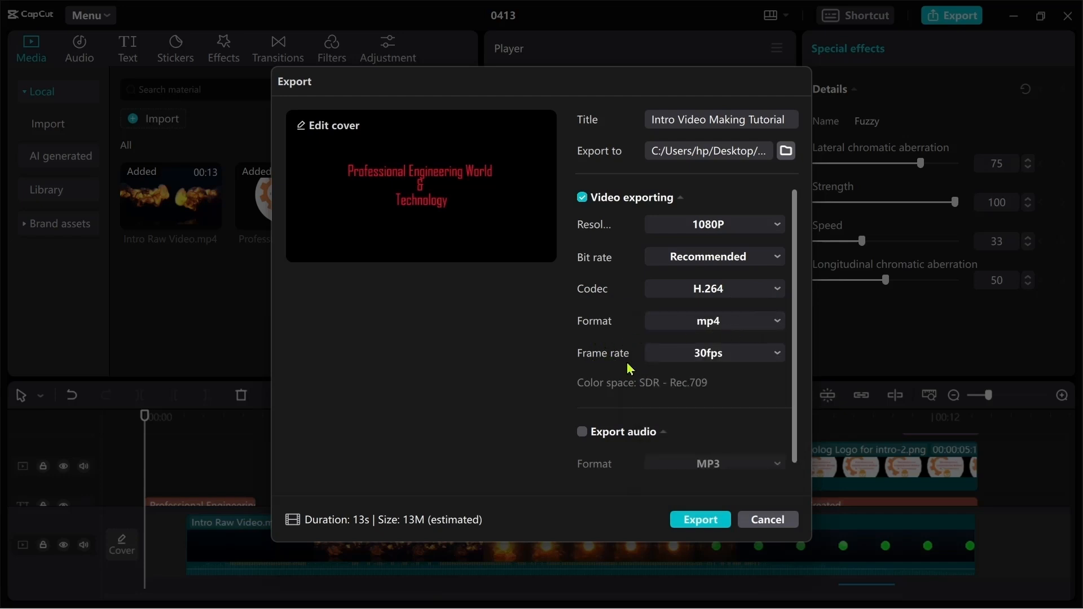
click(776, 355)
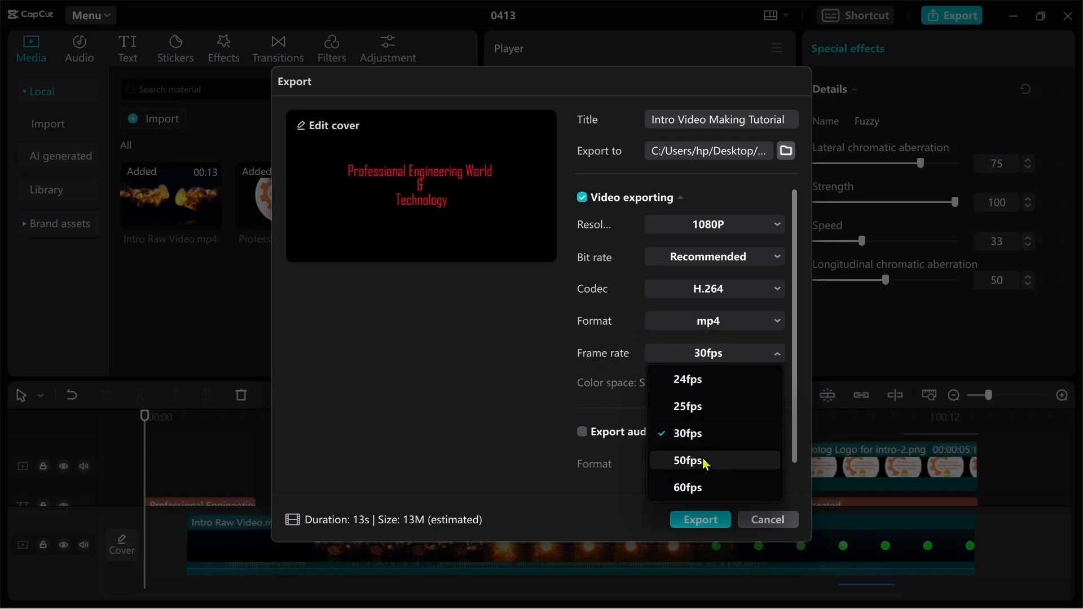
click(697, 435)
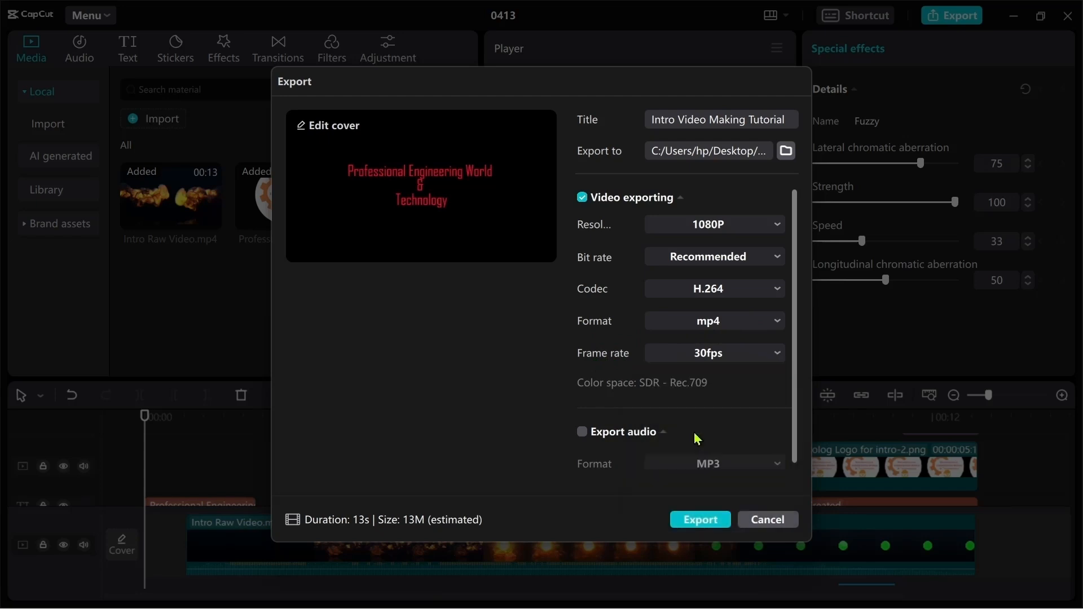